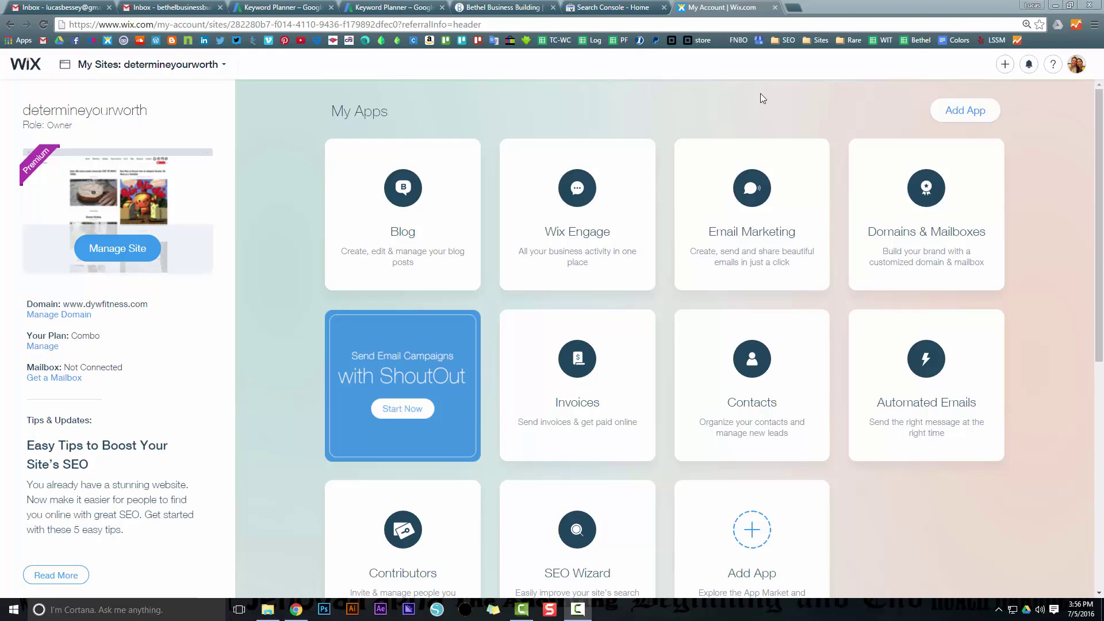
# Glance at the Keyword Planner tab, then settle on the Search Console home page.
pyautogui.click(627, 6)
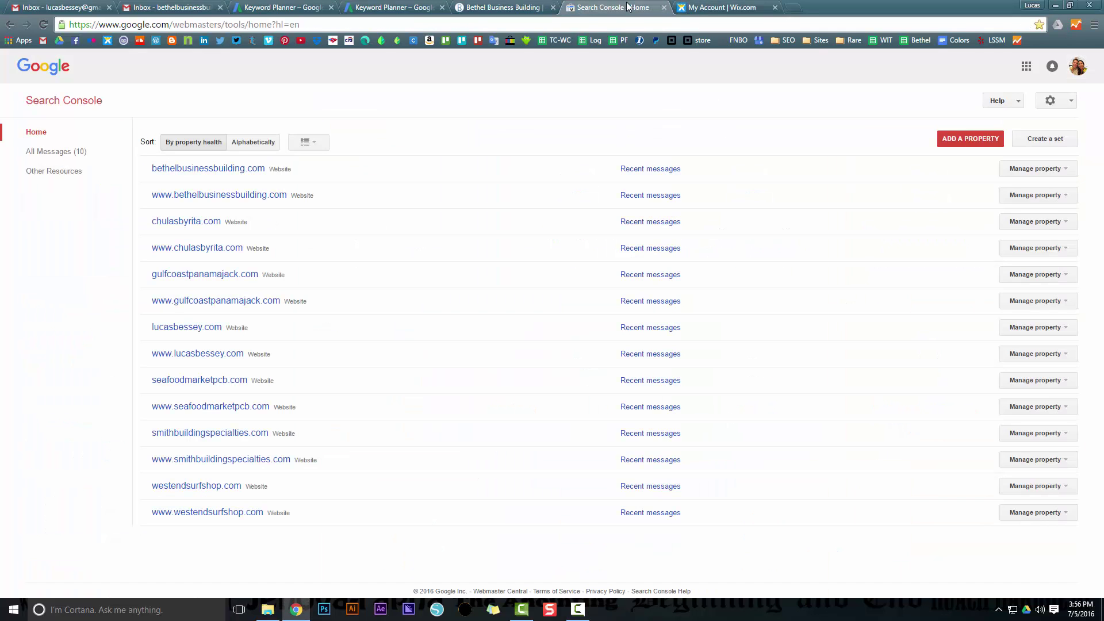
pyautogui.click(390, 8)
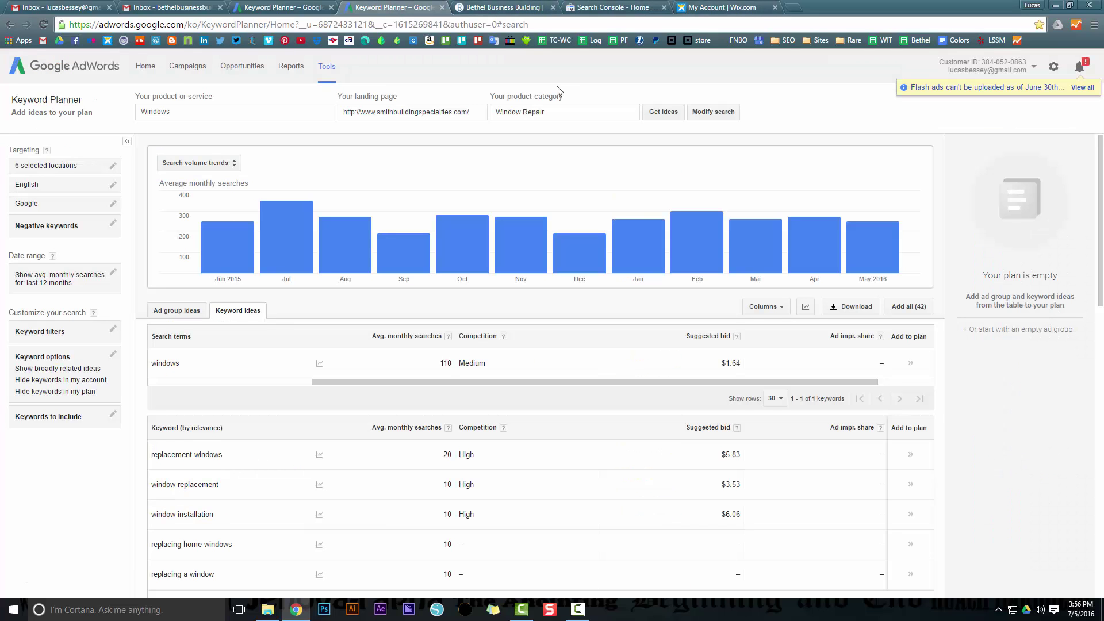
pyautogui.click(611, 10)
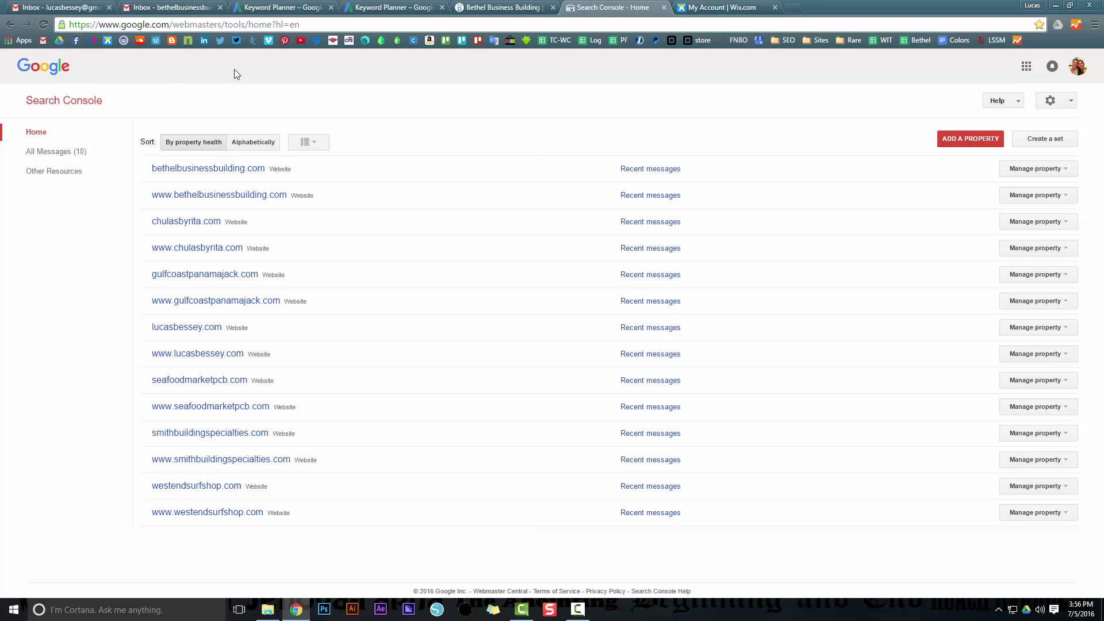
# Web-search 'search console' from the address bar and open the Google Search Console result.
pyautogui.click(146, 24)
pyautogui.click(234, 23)
pyautogui.tripleClick(242, 23)
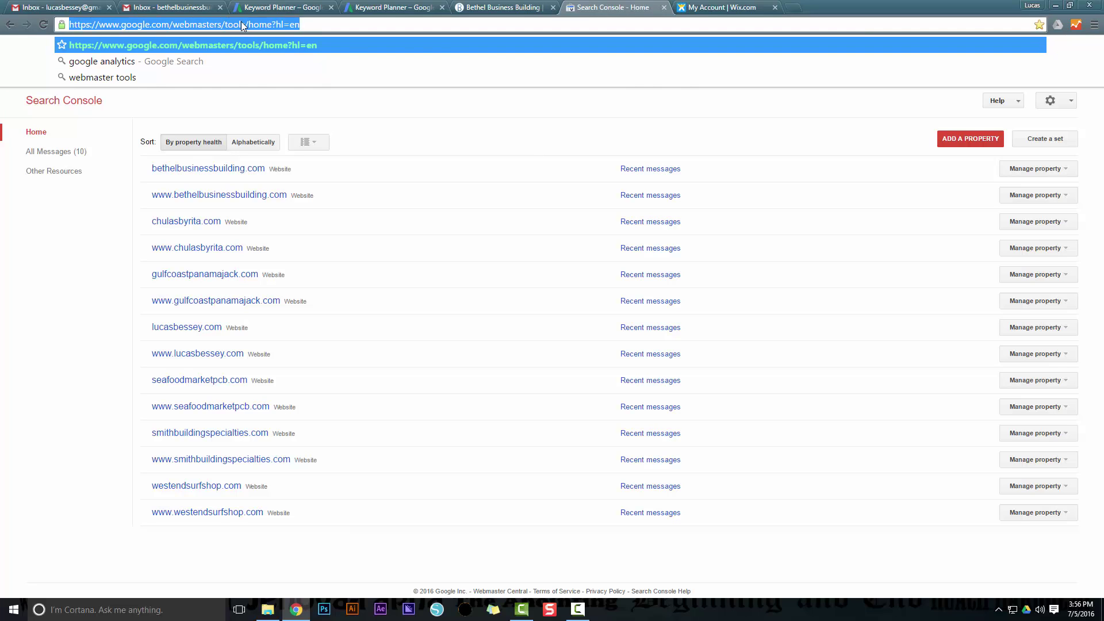
pyautogui.write('search console')
pyautogui.press('Return')
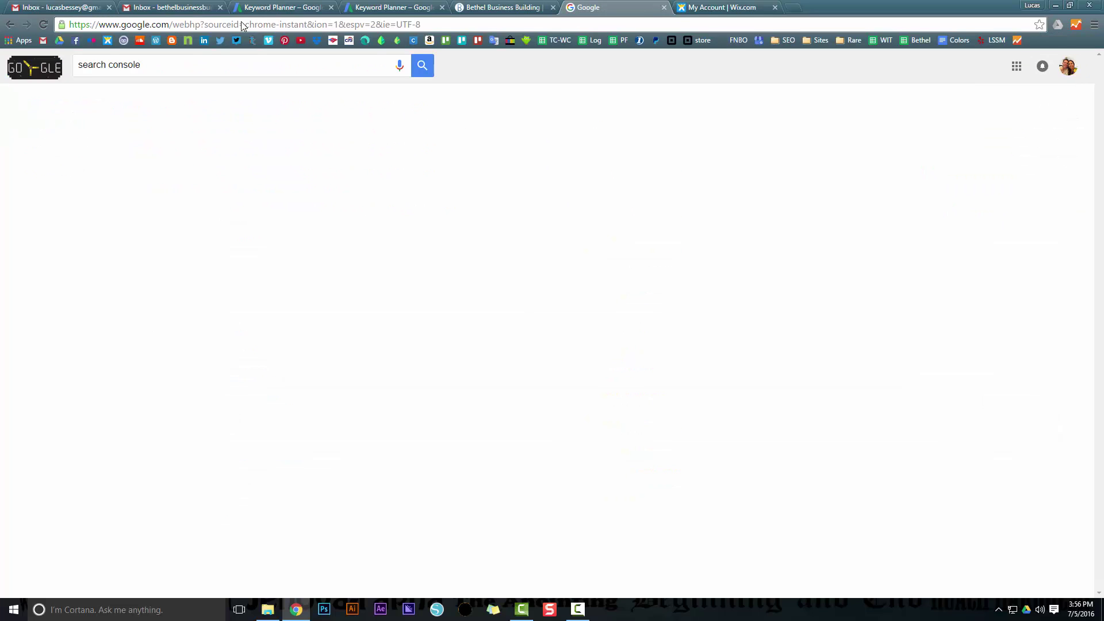
pyautogui.click(153, 153)
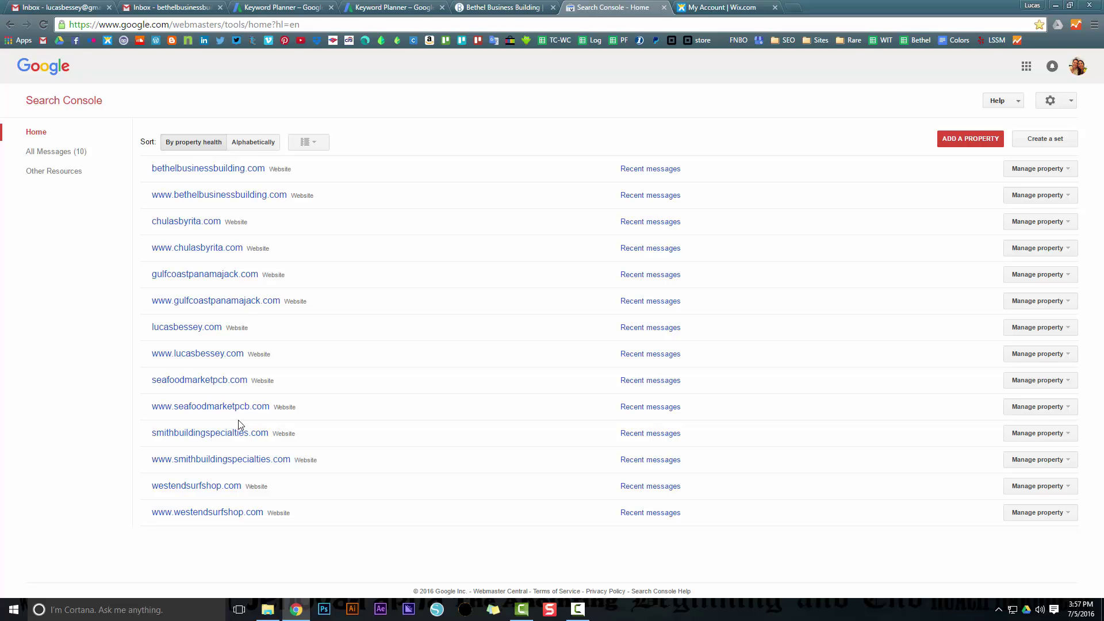
pyautogui.click(965, 141)
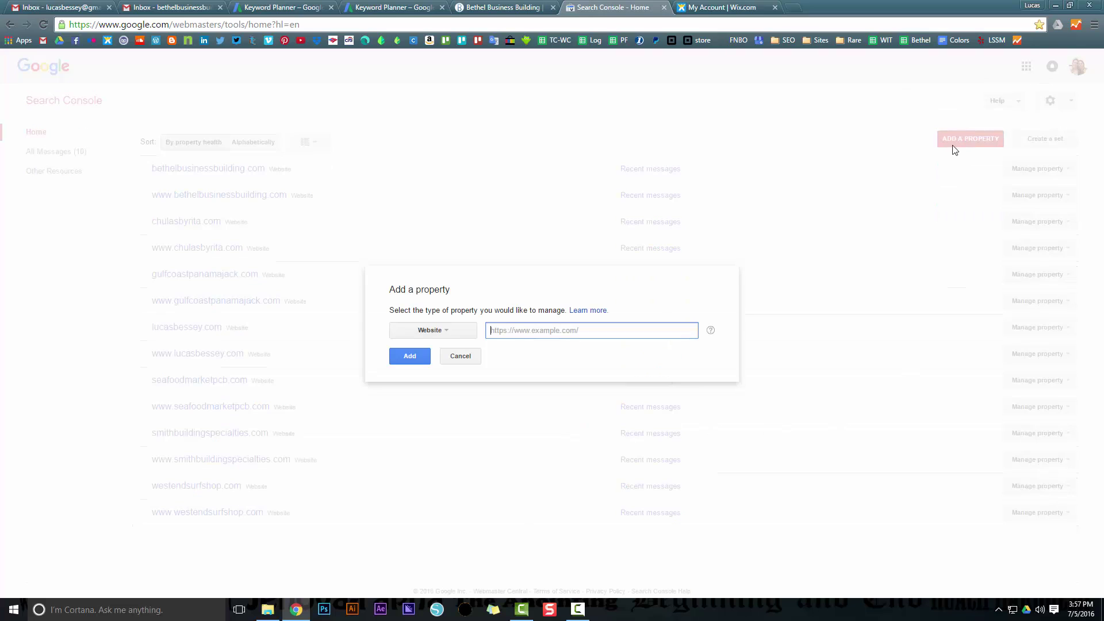
pyautogui.click(794, 7)
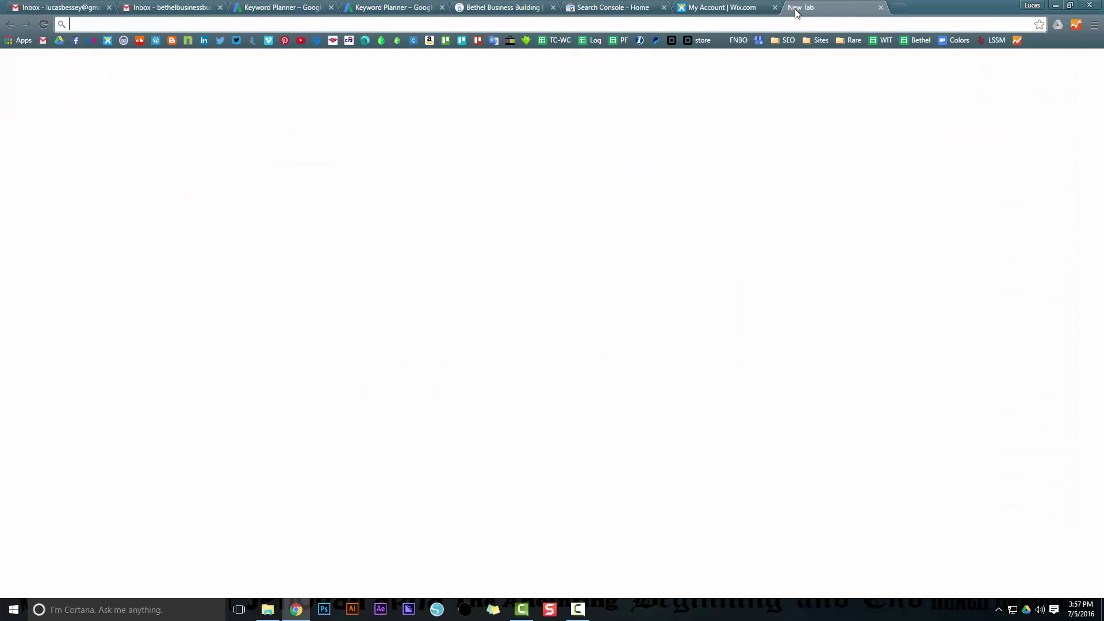
pyautogui.write('dy')
pyautogui.press('Return')
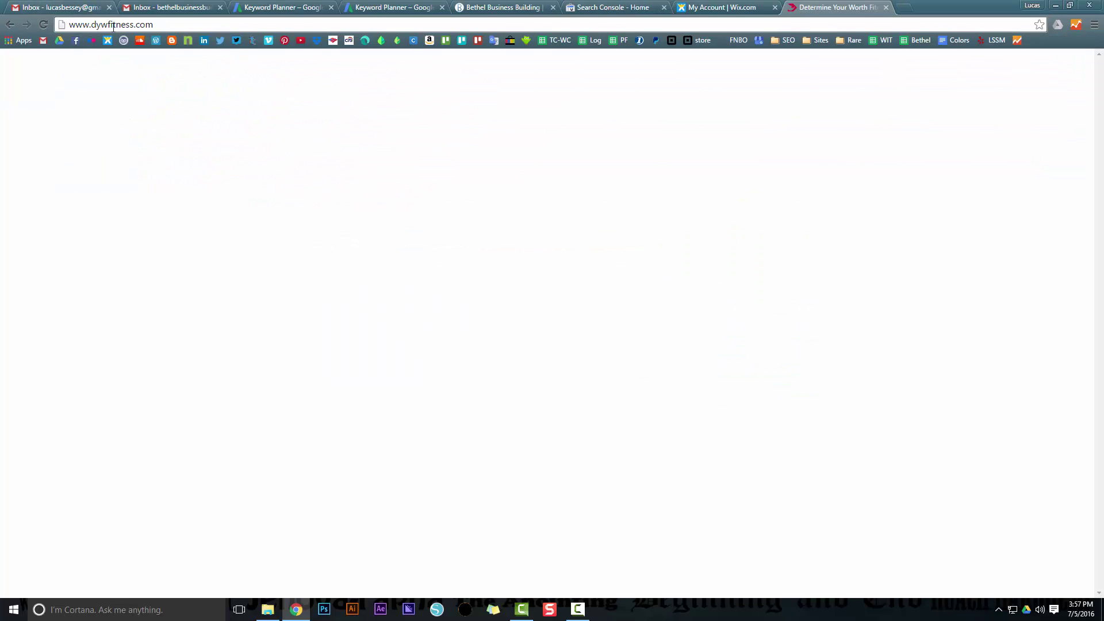
pyautogui.click(130, 27)
pyautogui.hotkey('ctrl', 'c')
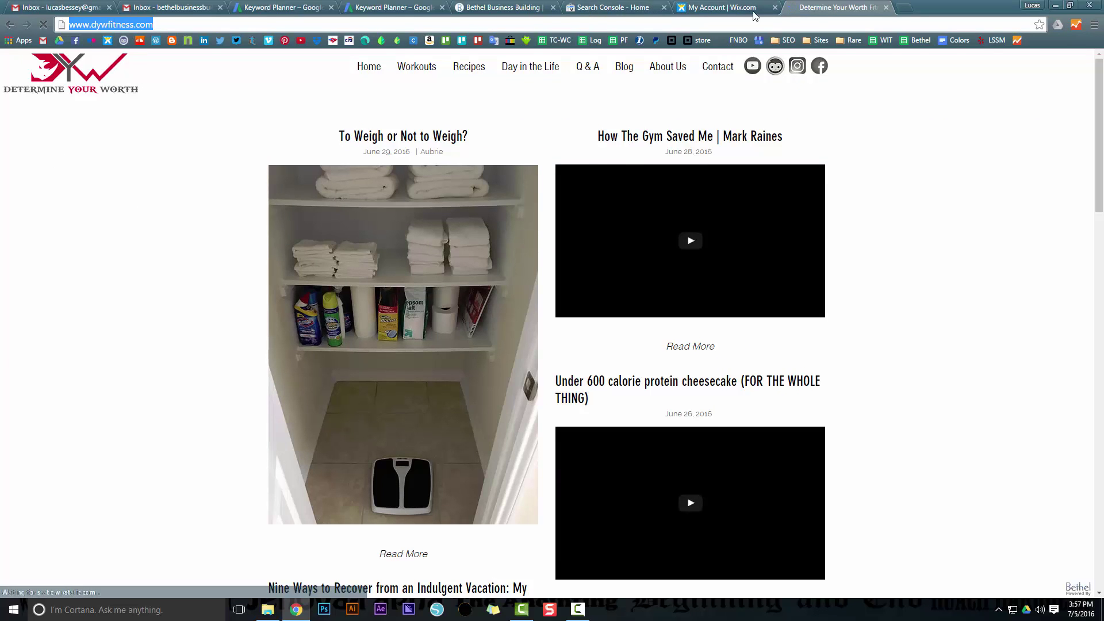
pyautogui.click(616, 4)
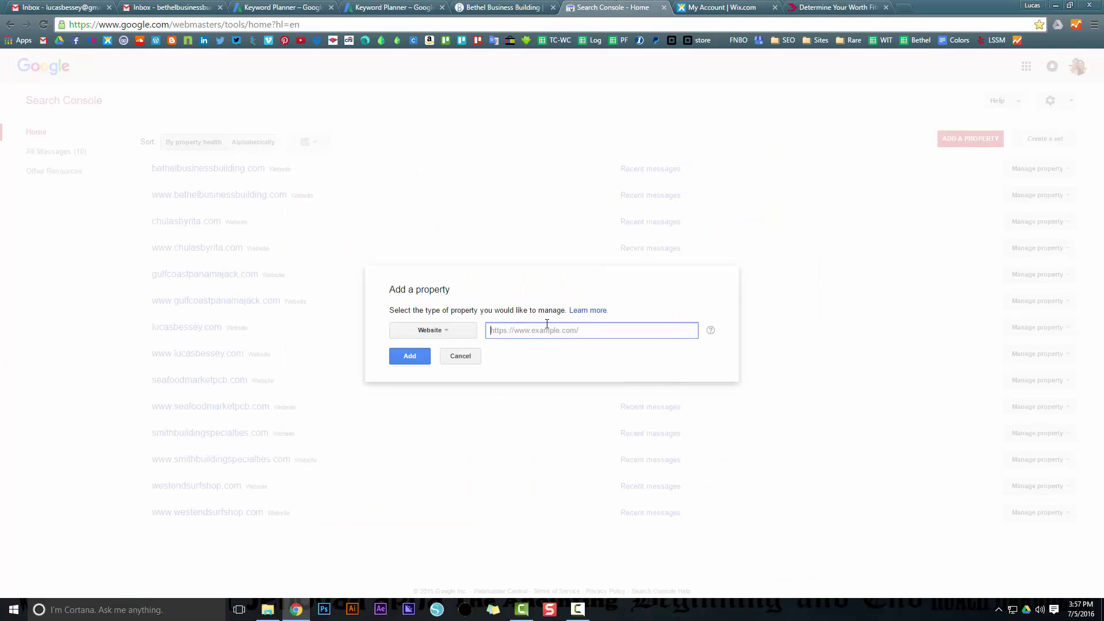
pyautogui.hotkey('ctrl', 'v')
pyautogui.click(416, 360)
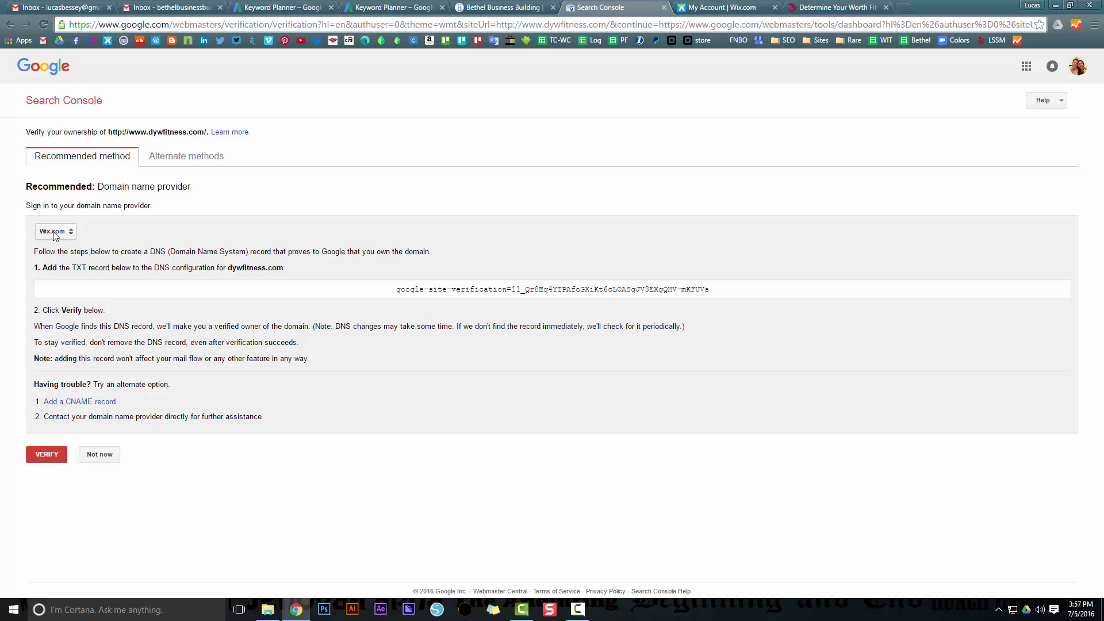
pyautogui.moveTo(398, 292); pyautogui.dragTo(718, 287)
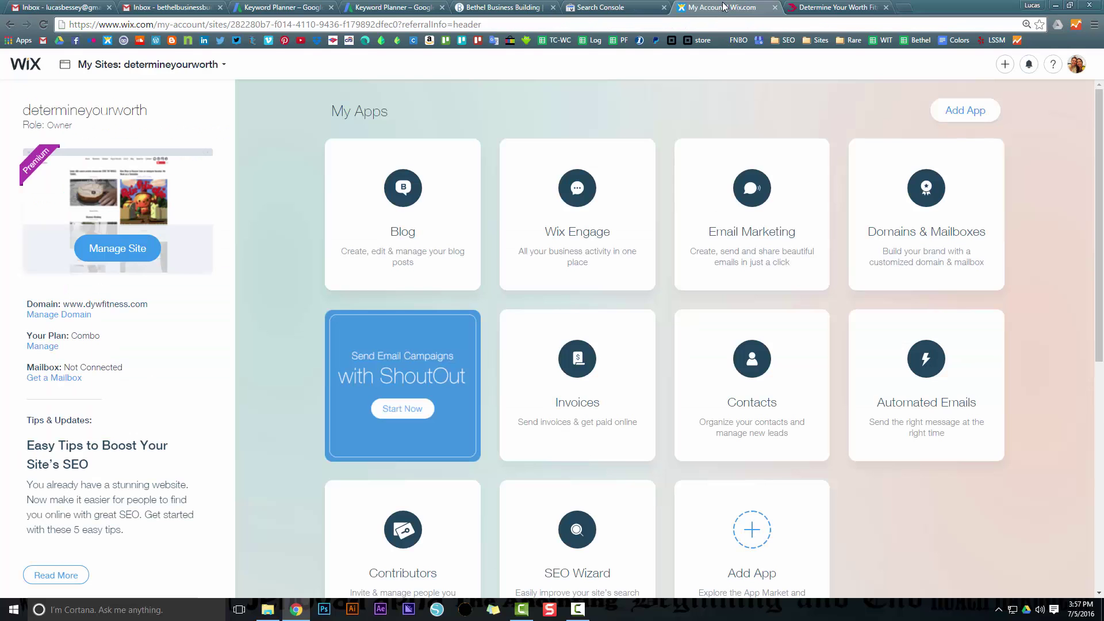
# In Wix, open dywfitness.com's advanced domain settings and make its DNS records editable.
pyautogui.click(719, 7)
pyautogui.click(77, 315)
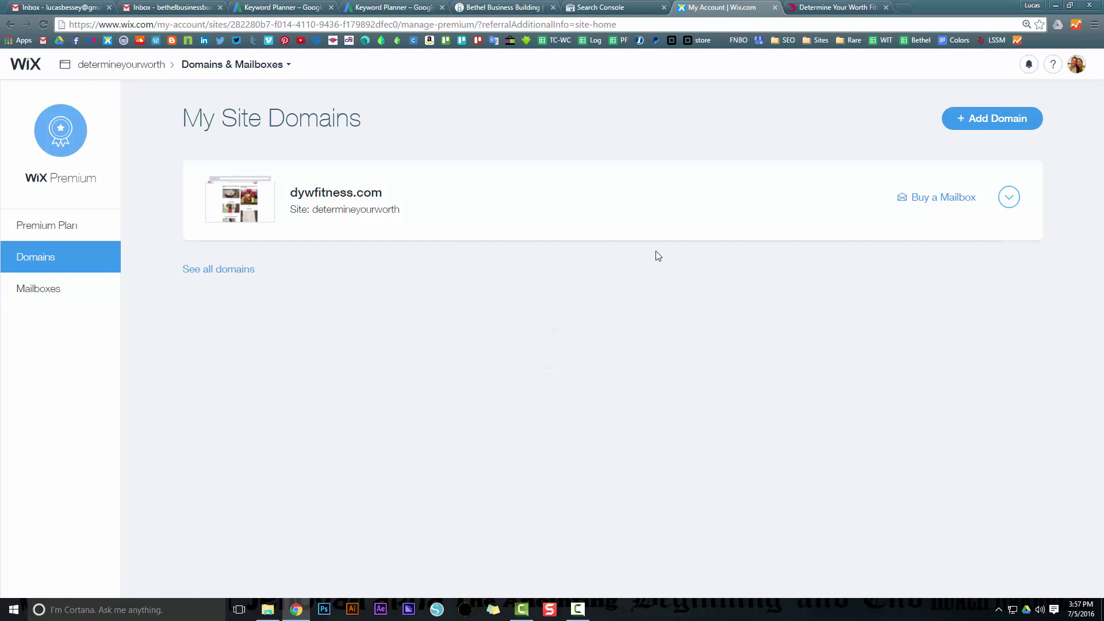
pyautogui.click(1008, 196)
pyautogui.click(551, 257)
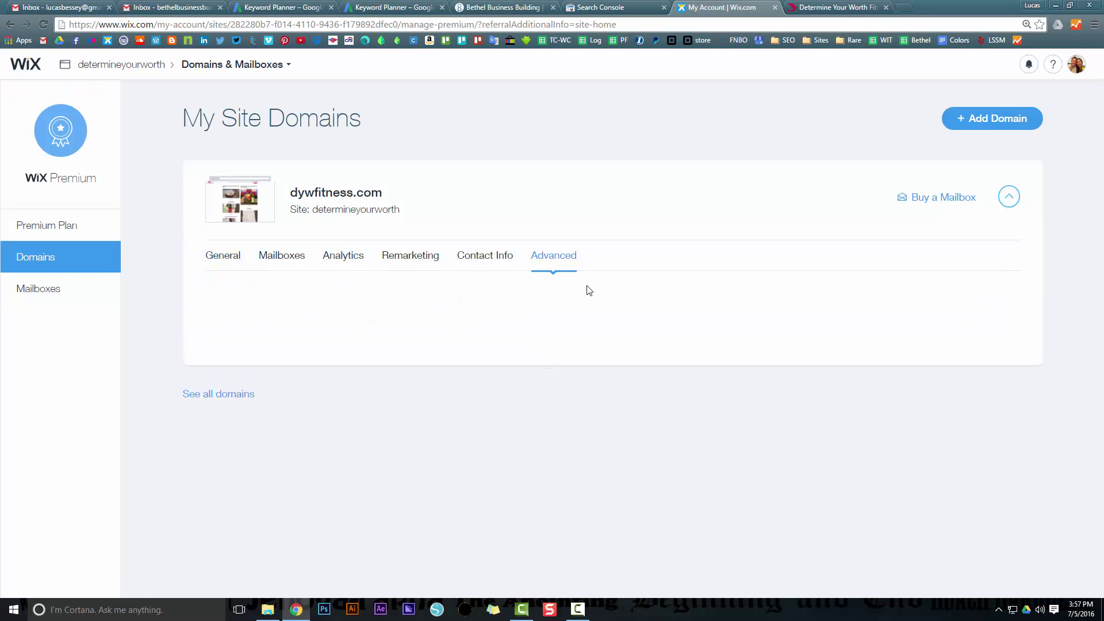
pyautogui.scroll(-1, 943, 334)
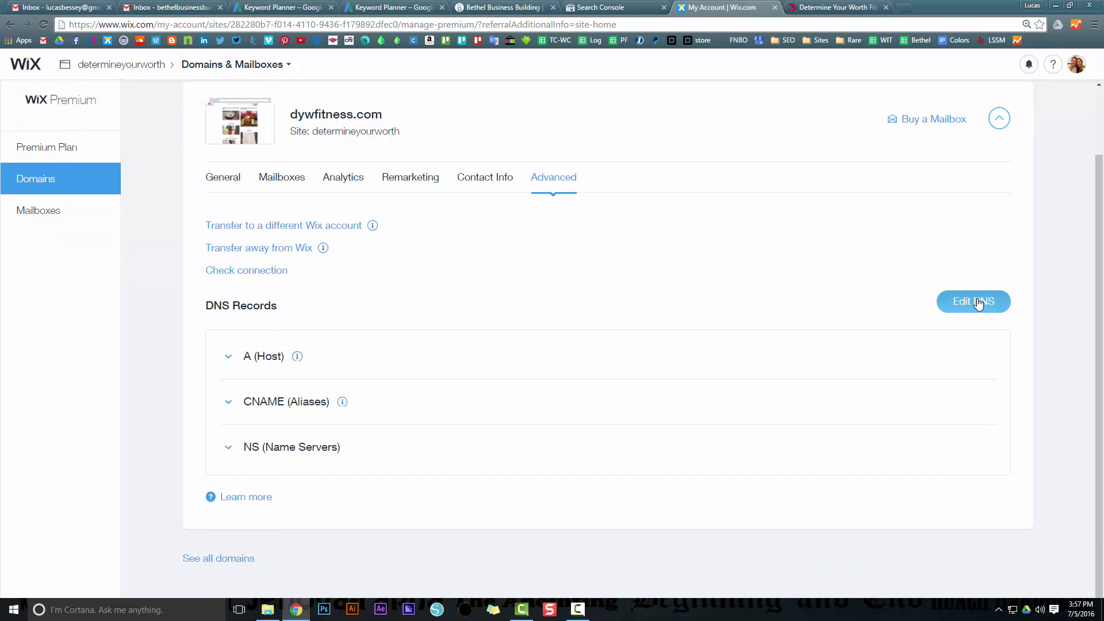
pyautogui.click(978, 302)
pyautogui.scroll(-4, 805, 301)
pyautogui.scroll(-3, 739, 301)
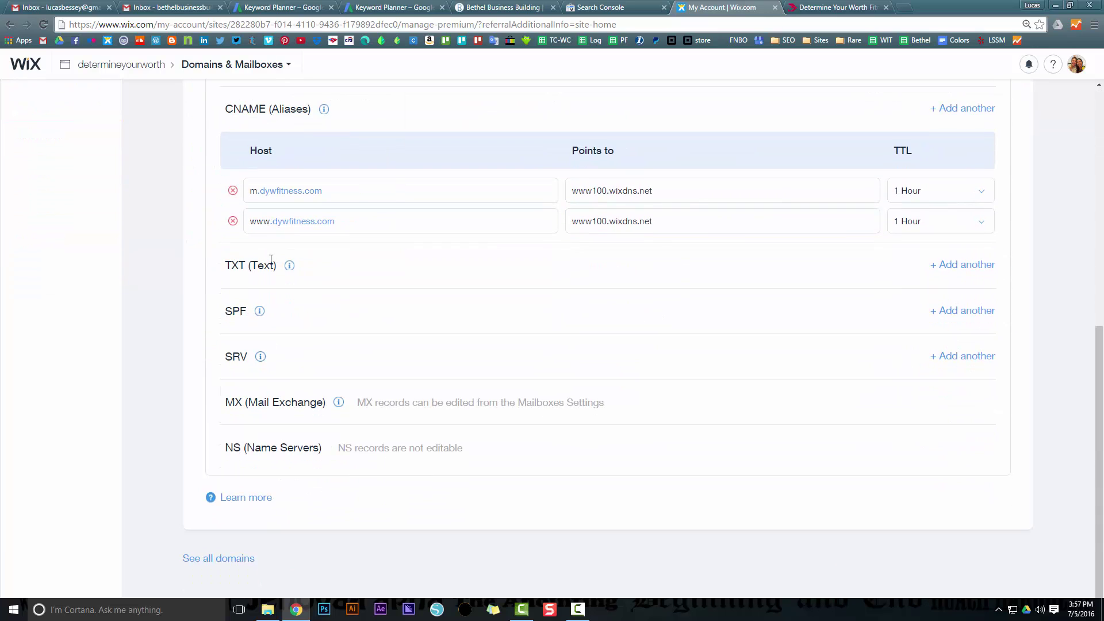
# Add a TXT record holding the Google site-verification string and save the DNS changes.
pyautogui.click(972, 266)
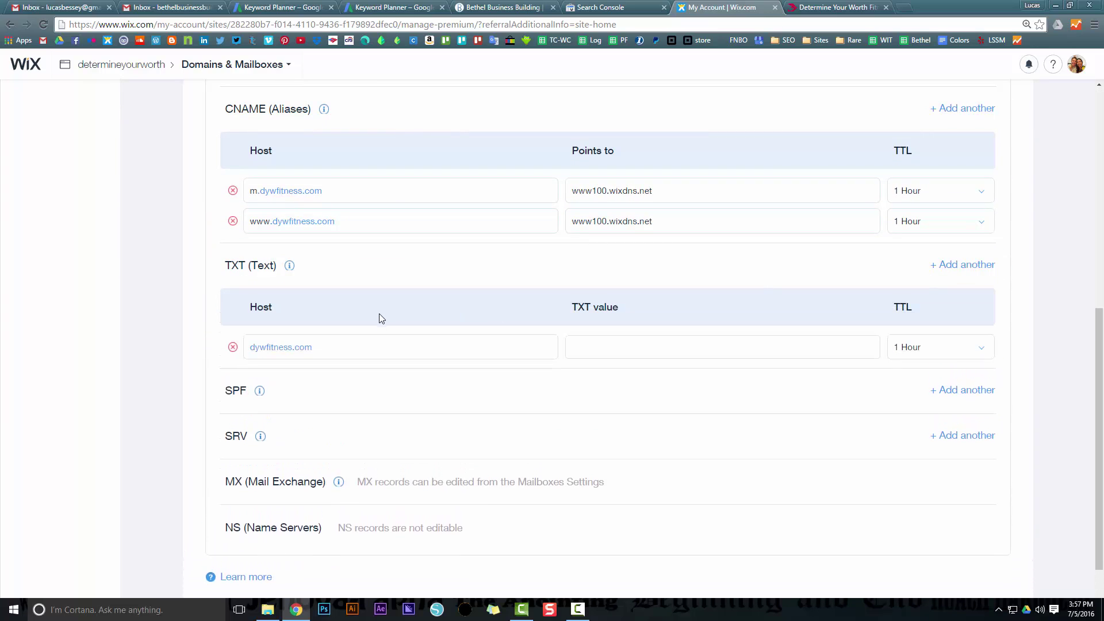
pyautogui.click(315, 352)
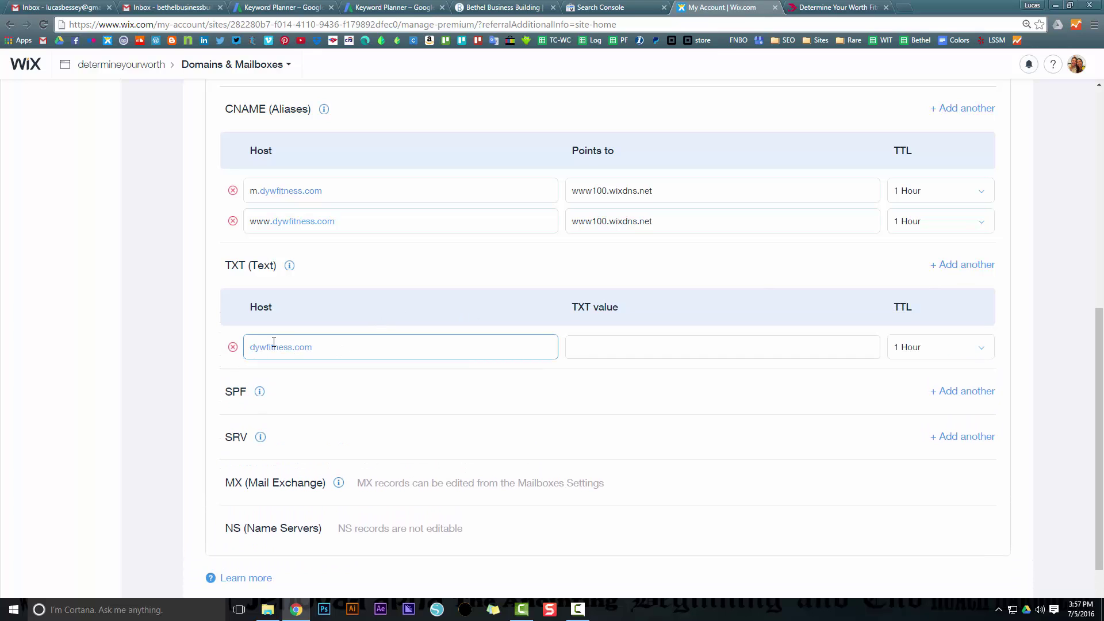
pyautogui.click(601, 348)
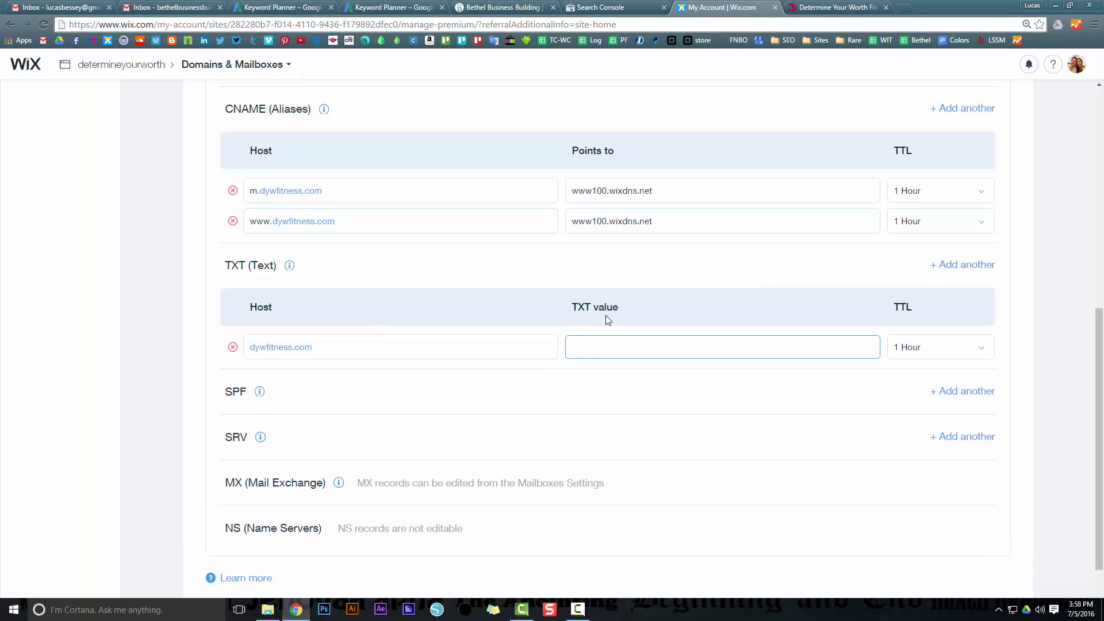
pyautogui.write('google-site-verification=11_Qr8Eq4YTPAfoGXiKt6cLOASqJV3EXgQHV-mKFUVs')
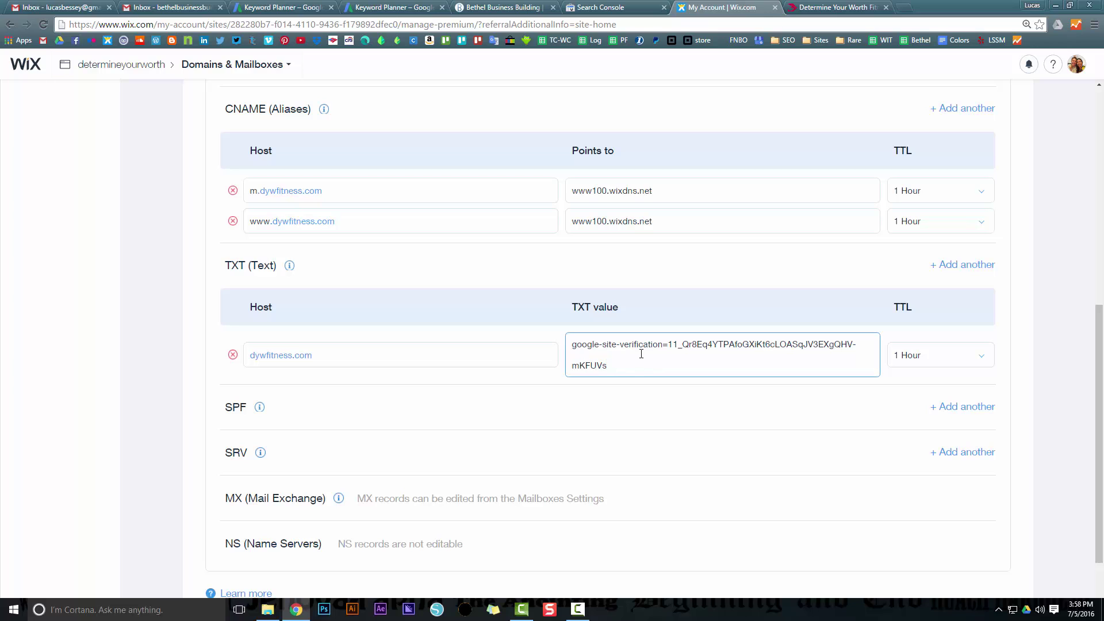
pyautogui.scroll(7, 660, 362)
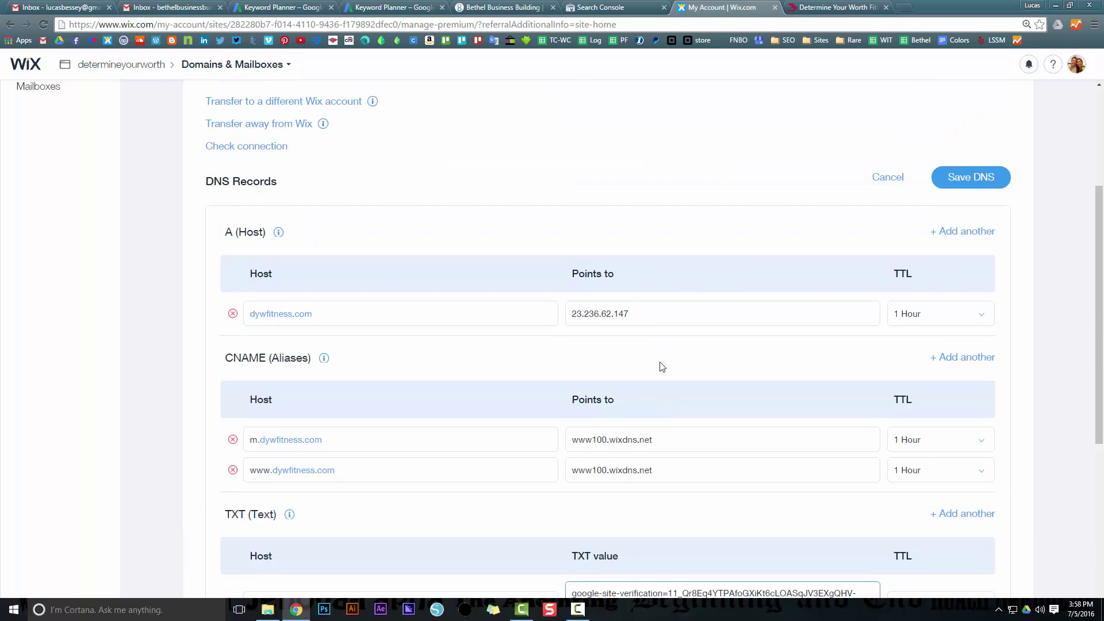
pyautogui.click(978, 352)
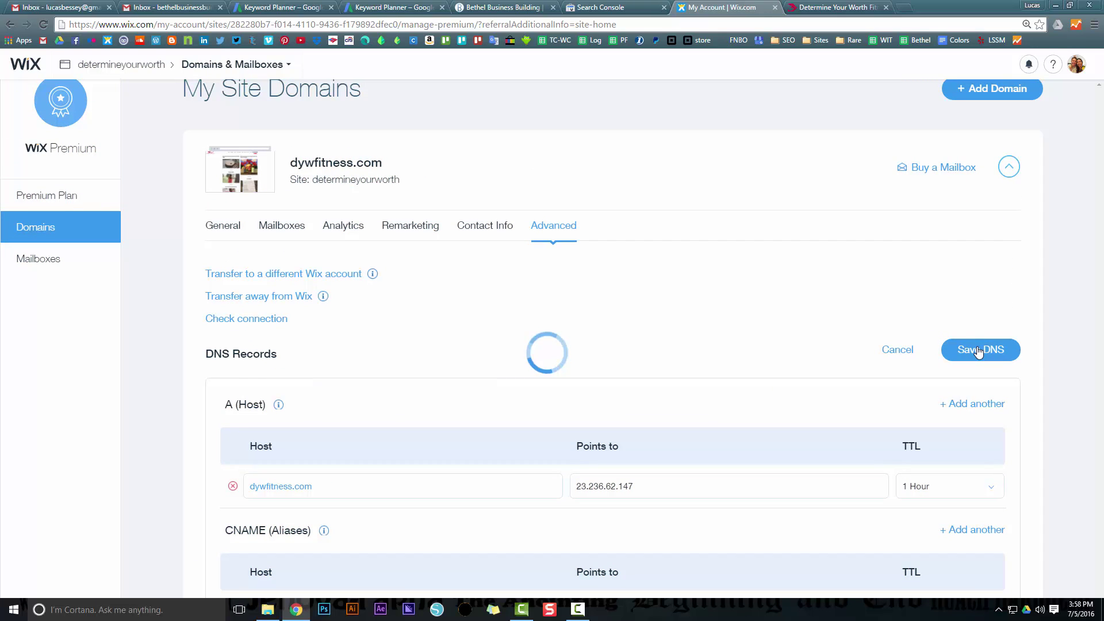
pyautogui.click(612, 7)
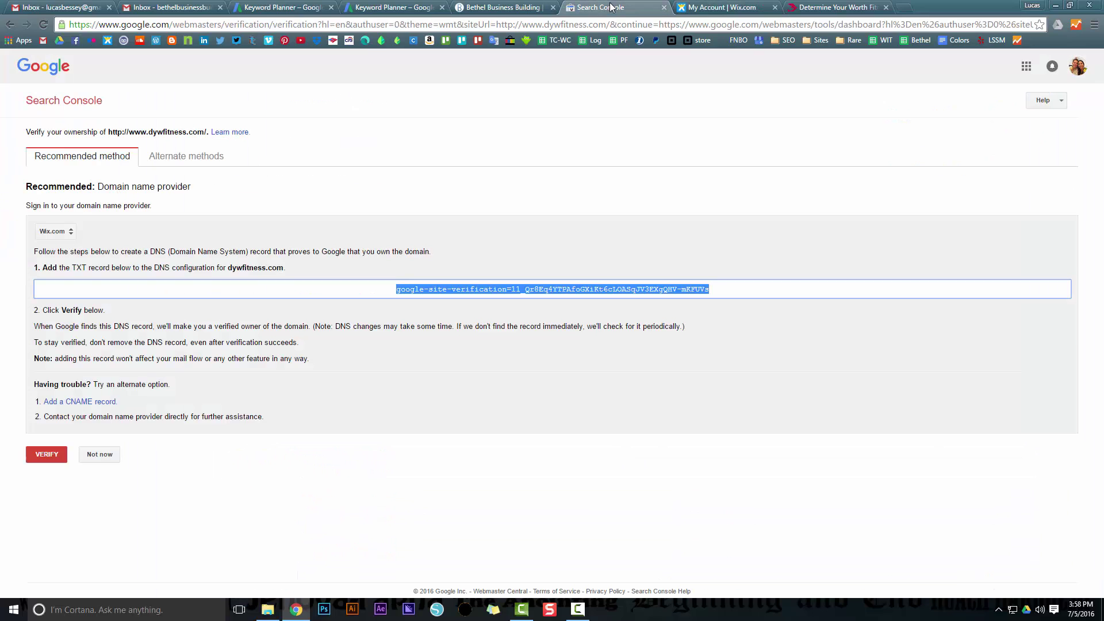
pyautogui.click(49, 456)
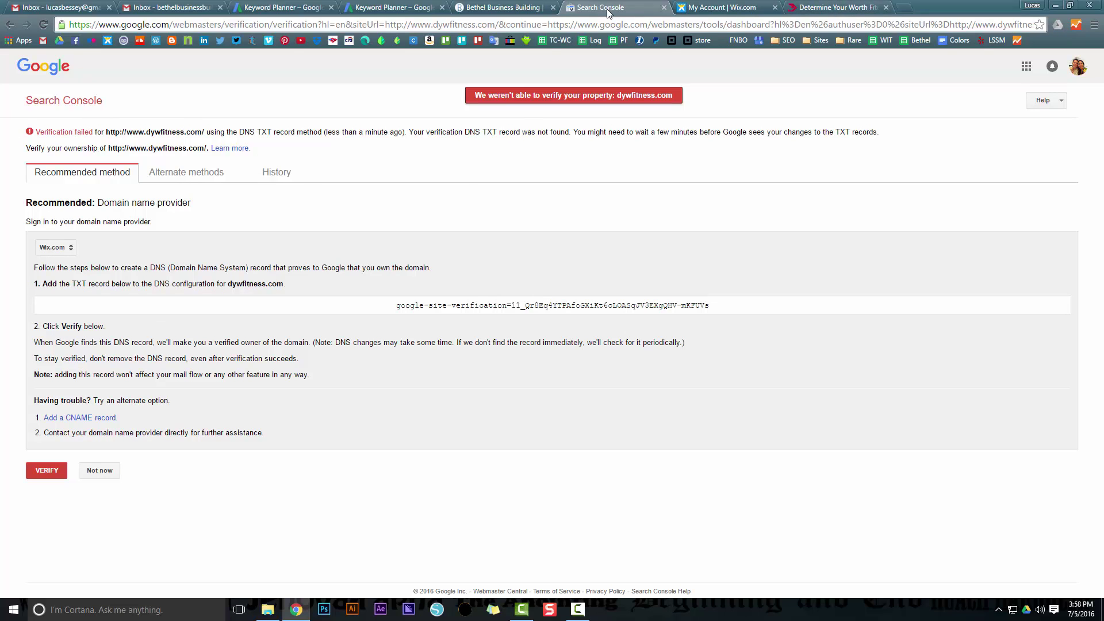
pyautogui.click(83, 103)
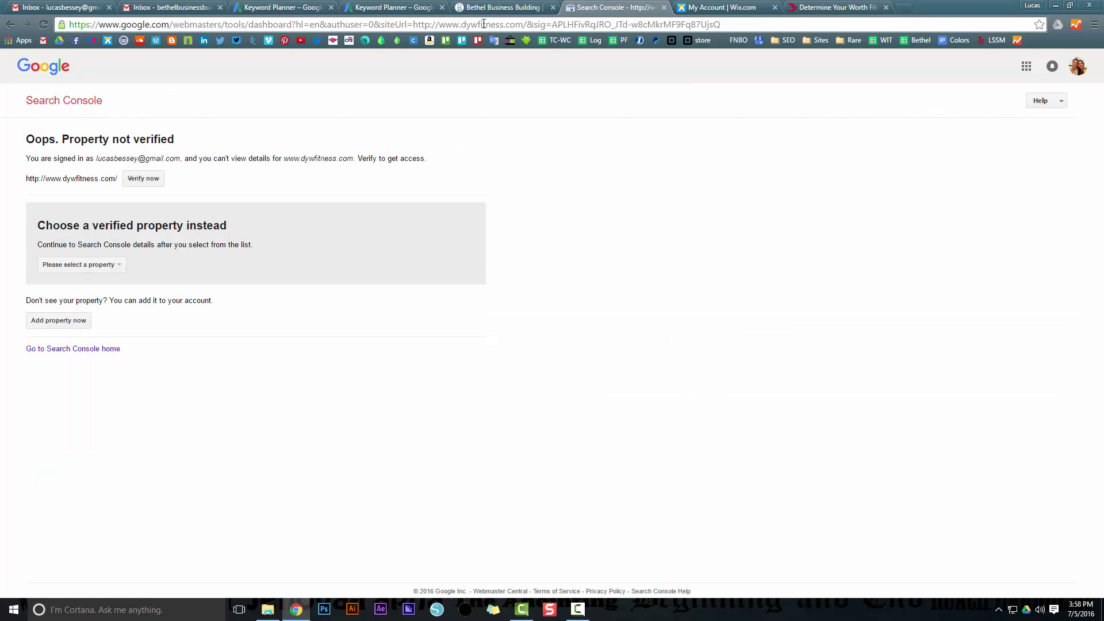
# Web-search 'search console' and reopen the Search Console home page.
pyautogui.click(600, 19)
pyautogui.write('search console')
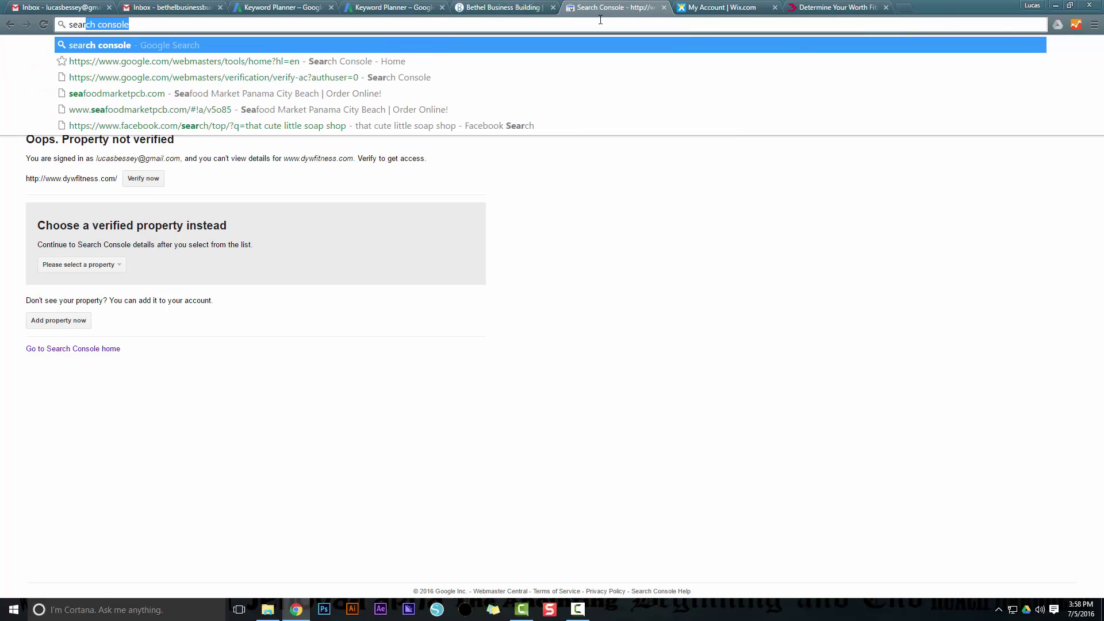
pyautogui.press('Return')
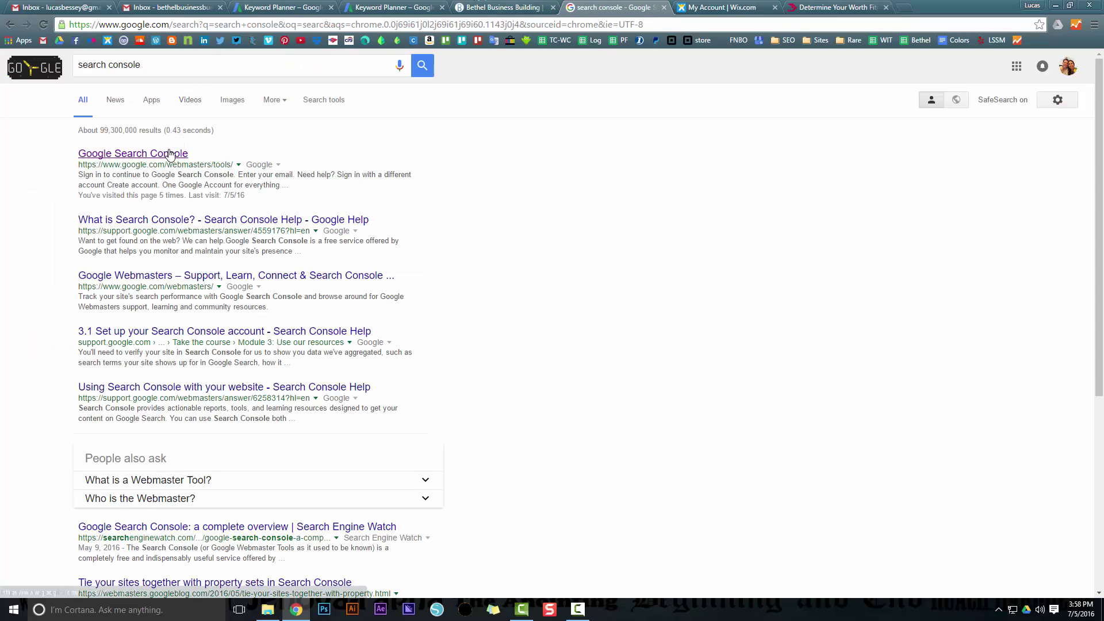
pyautogui.click(172, 151)
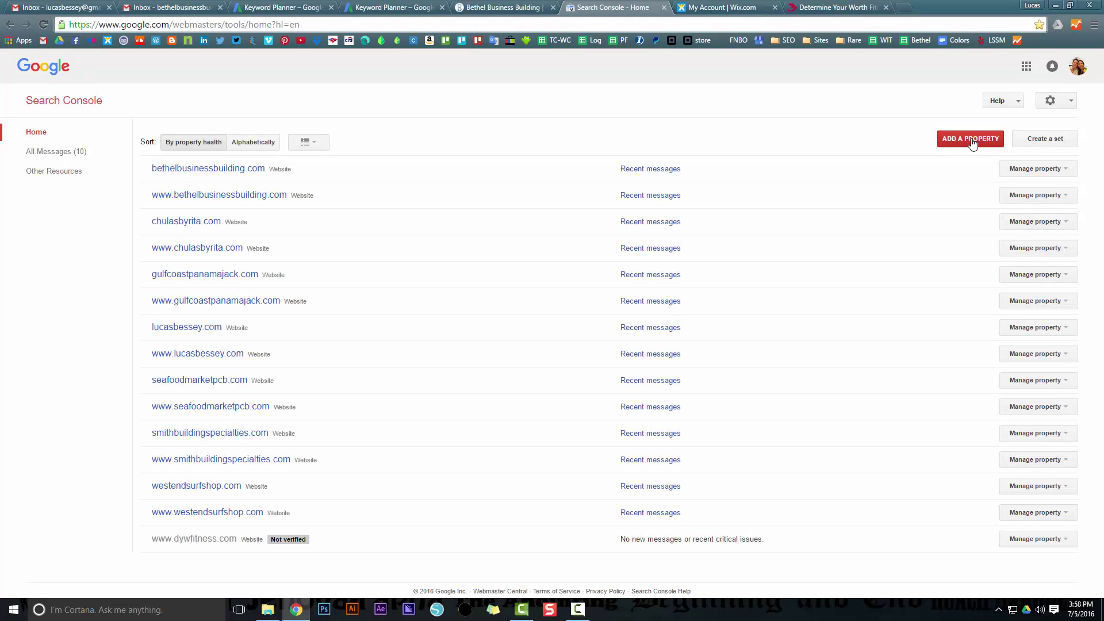
pyautogui.click(835, 7)
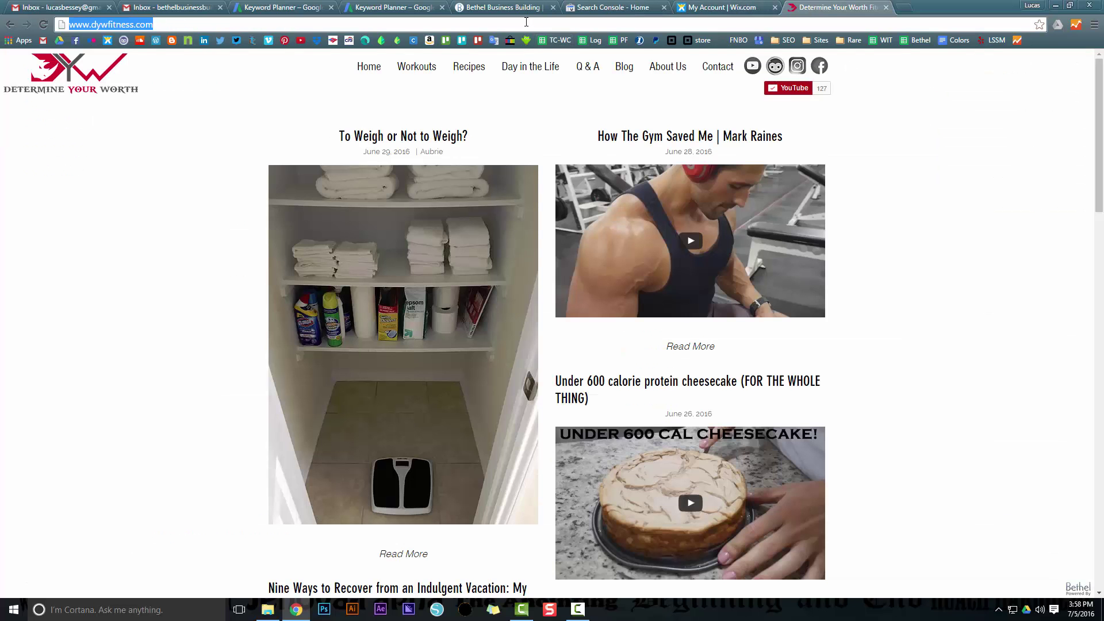
pyautogui.moveTo(136, 24); pyautogui.dragTo(526, 22)
pyautogui.click(613, 7)
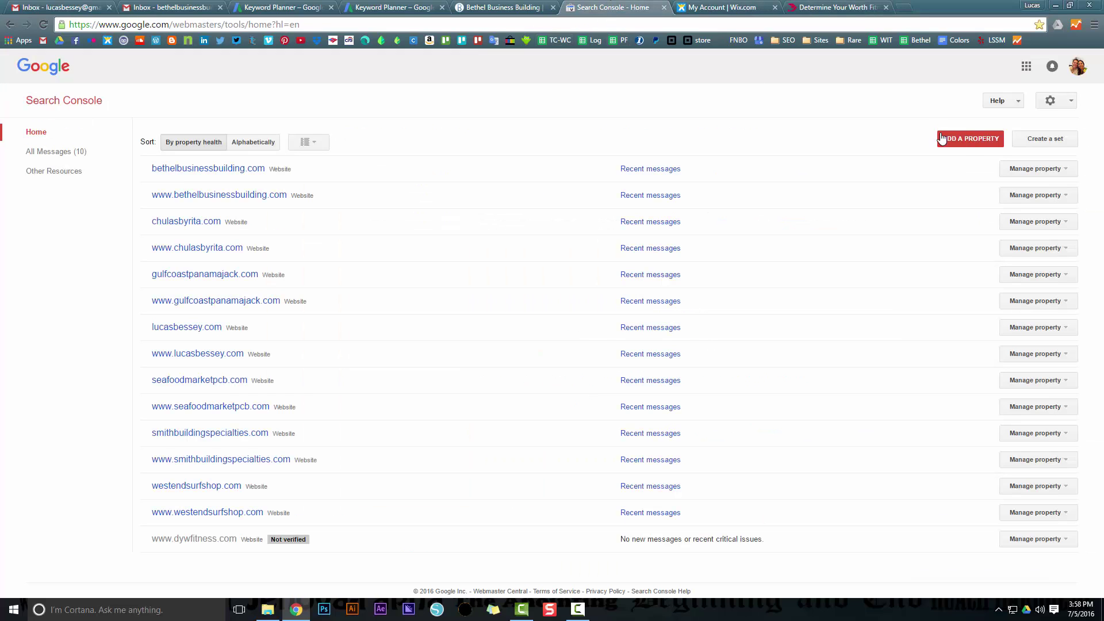
pyautogui.click(970, 139)
pyautogui.write('http://www.dywfitness.com/')
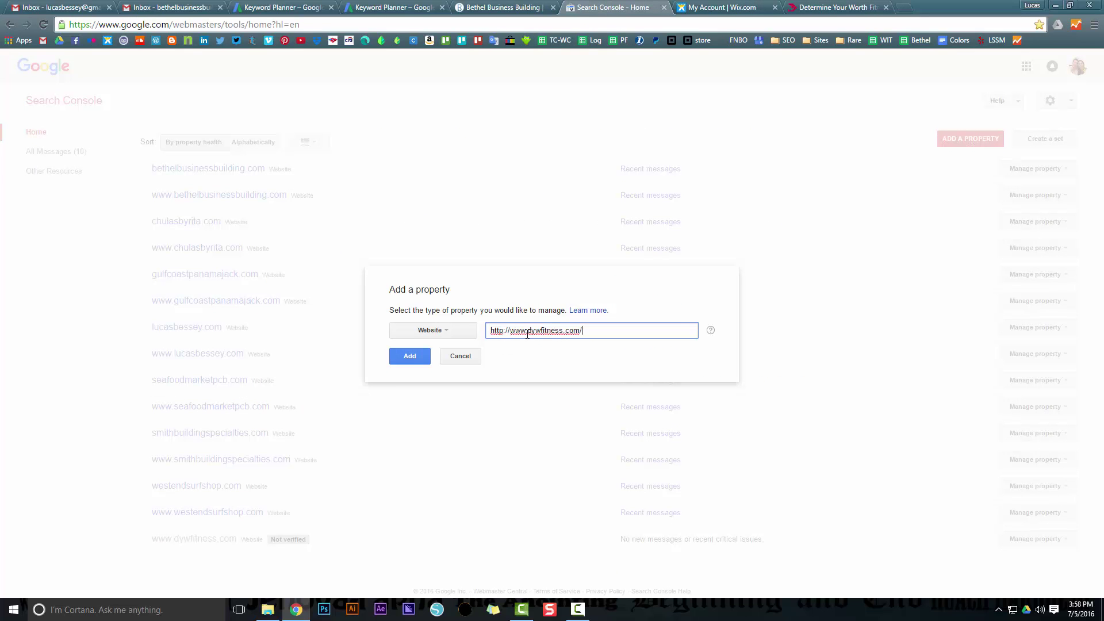
pyautogui.press('BackSpace')
pyautogui.press('BackSpace')
pyautogui.press('BackSpace')
pyautogui.press('BackSpace')
pyautogui.click(416, 356)
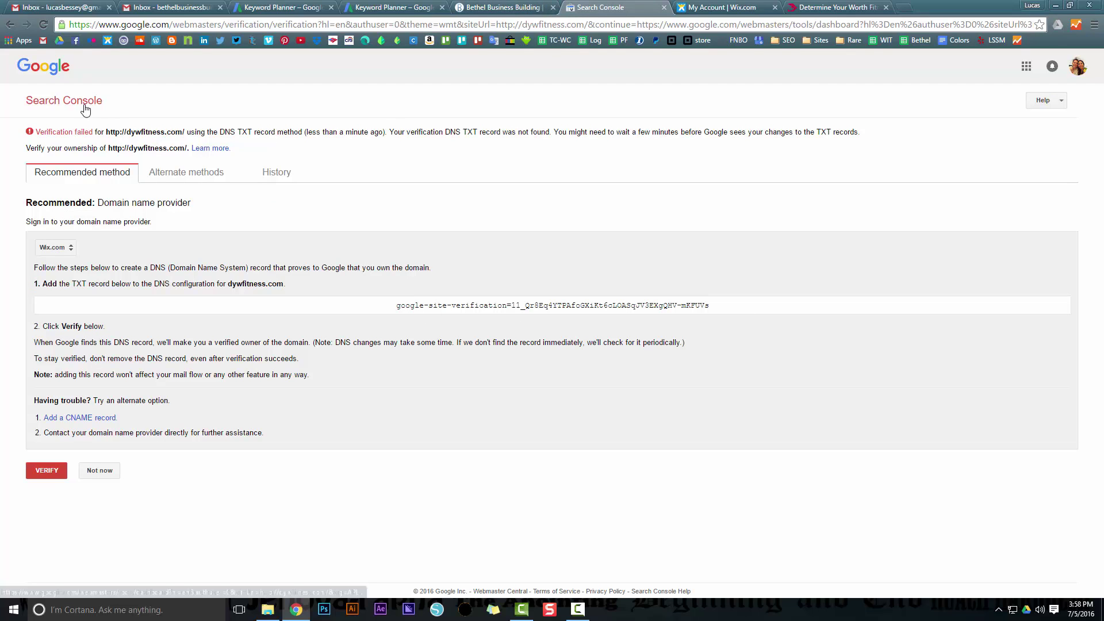
# Web-search 'search console' and open the Google Search Console home page from the results.
pyautogui.click(255, 25)
pyautogui.write('sea')
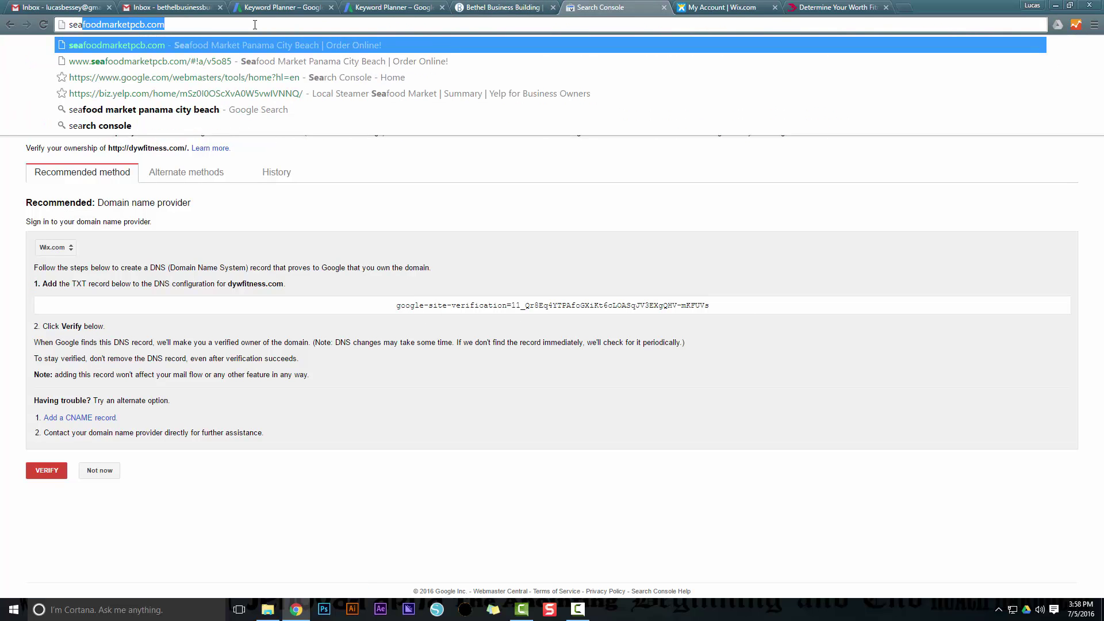
pyautogui.write('rch')
pyautogui.press('Delete')
pyautogui.press('Return')
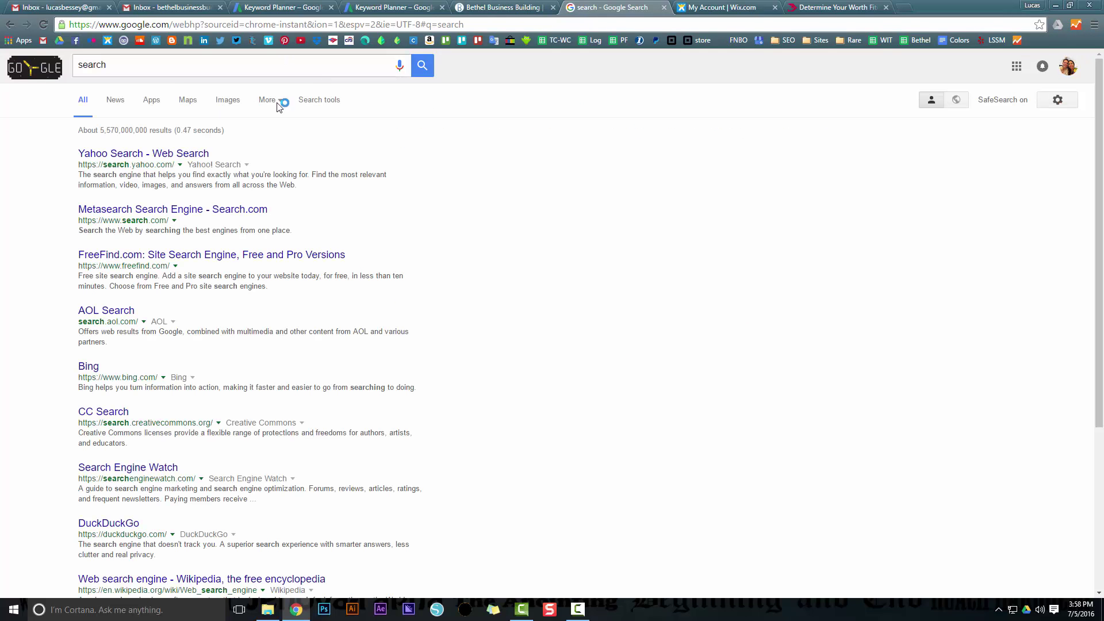
pyautogui.click(142, 65)
pyautogui.write('console')
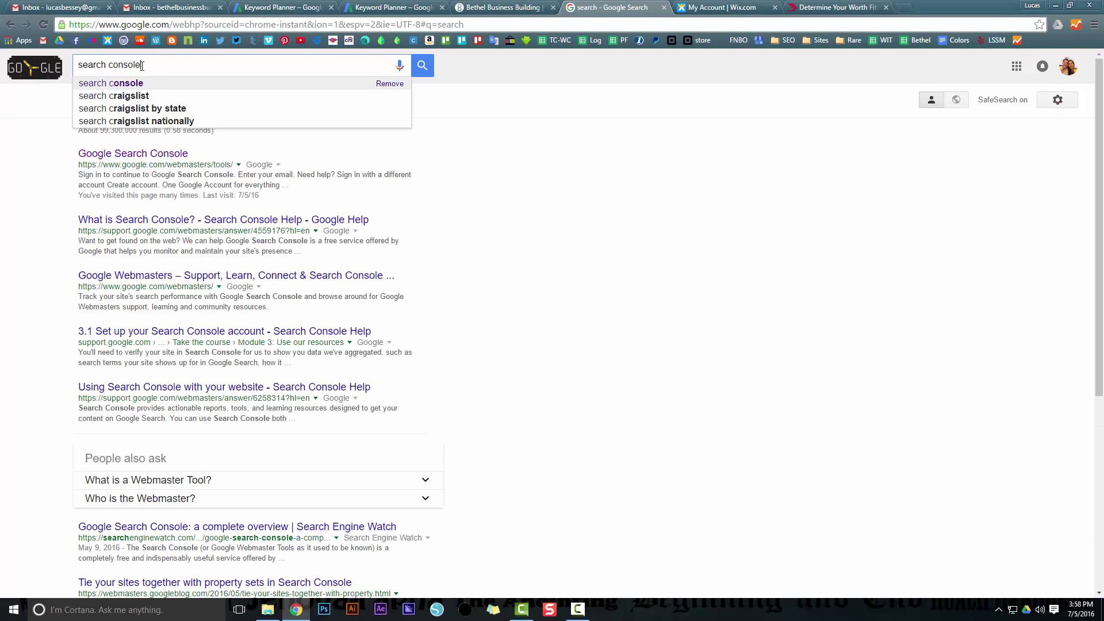
pyautogui.press('Return')
pyautogui.click(143, 153)
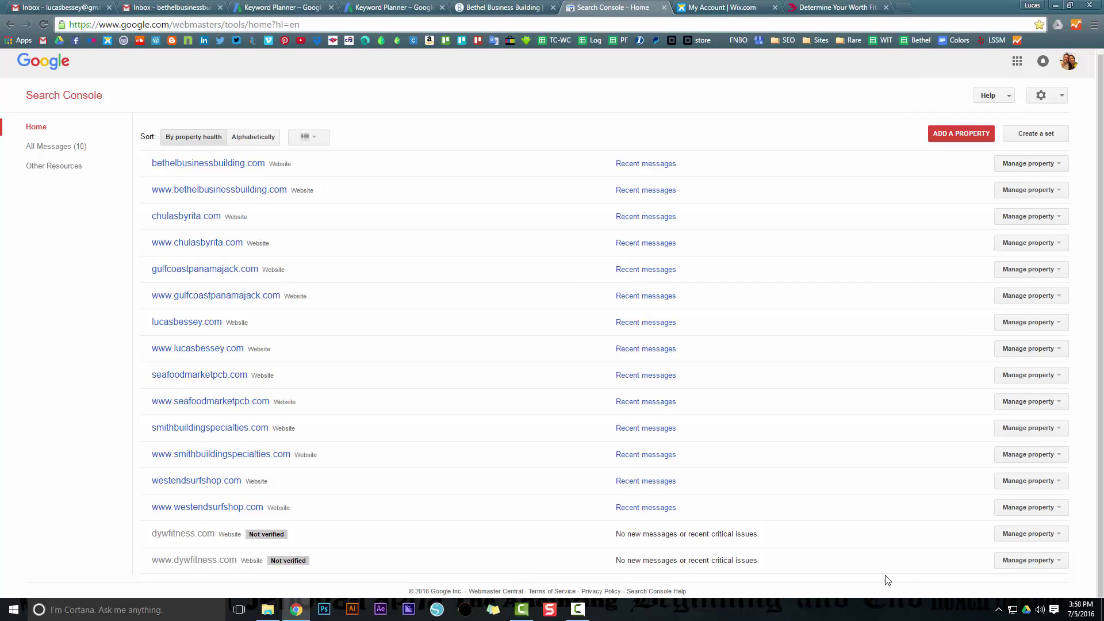
pyautogui.click(1011, 560)
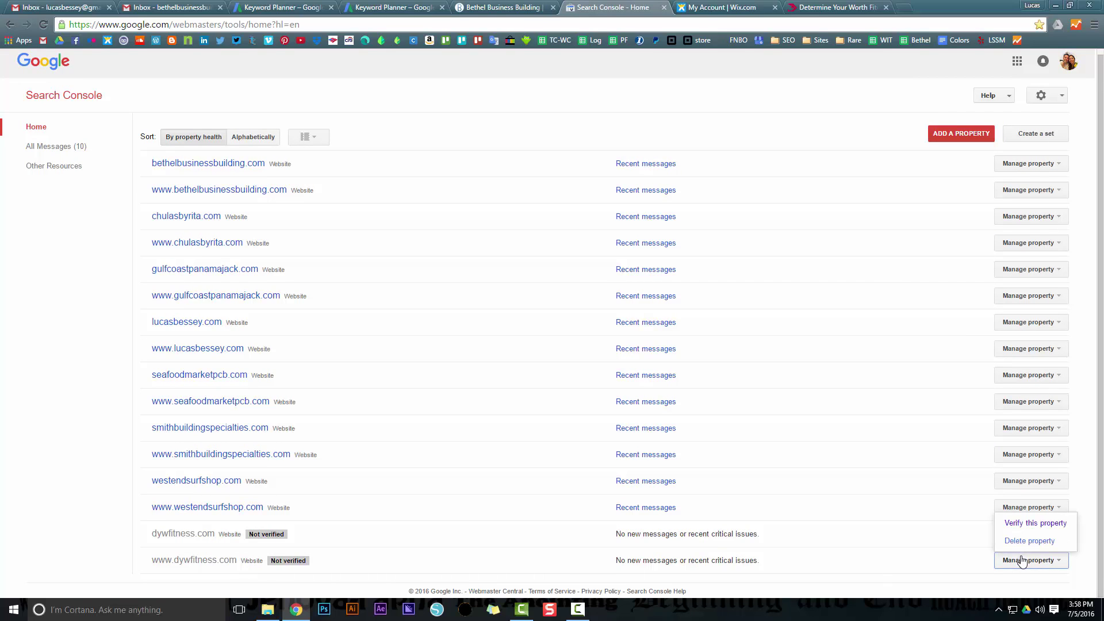
pyautogui.click(1032, 525)
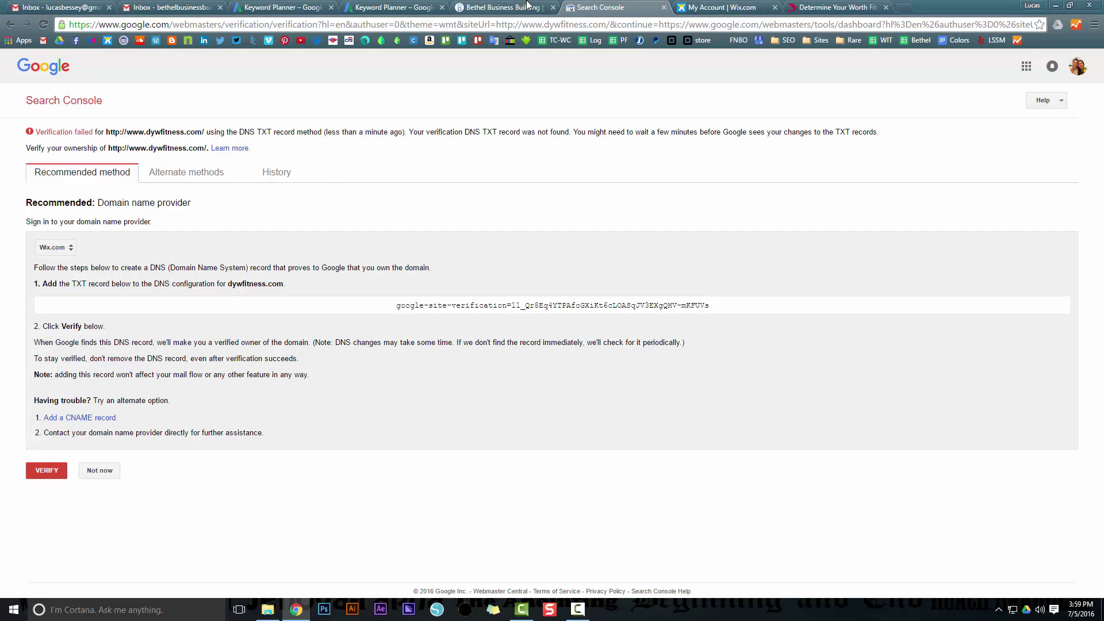
pyautogui.click(904, 8)
pyautogui.click(773, 40)
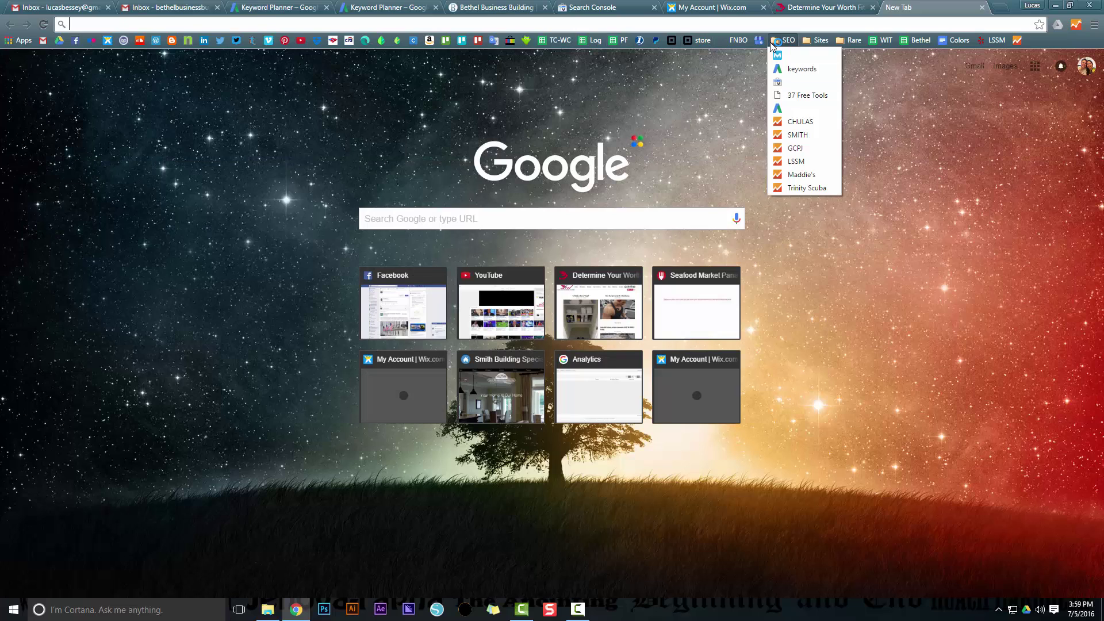
pyautogui.click(791, 80)
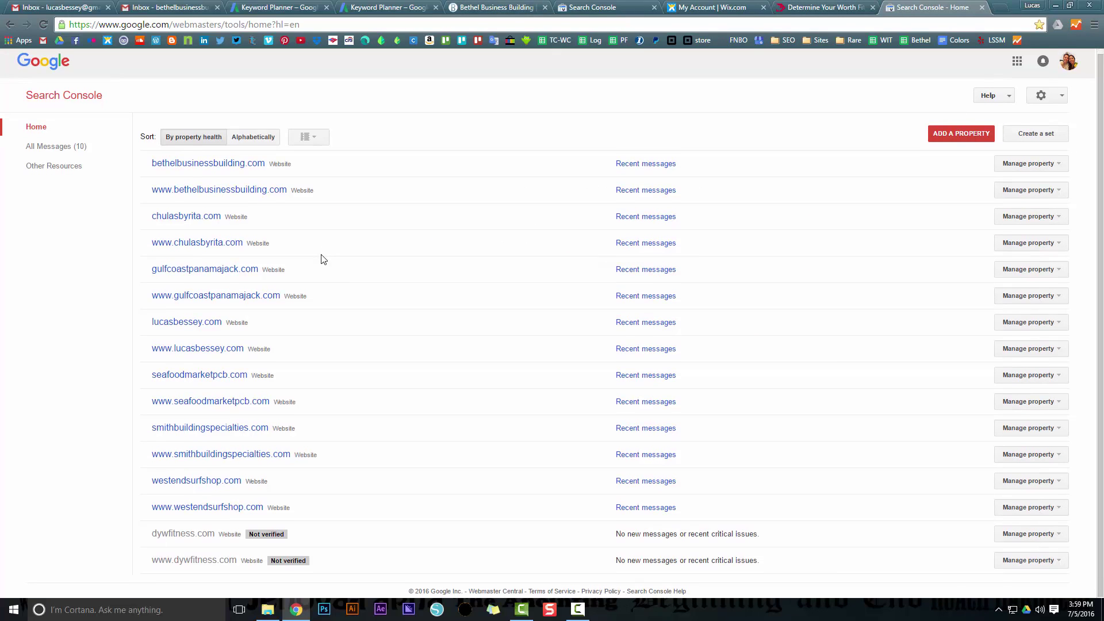
# Move the Keyword Planner tab beside Search Console - Home and return to the property list.
pyautogui.click(306, 5)
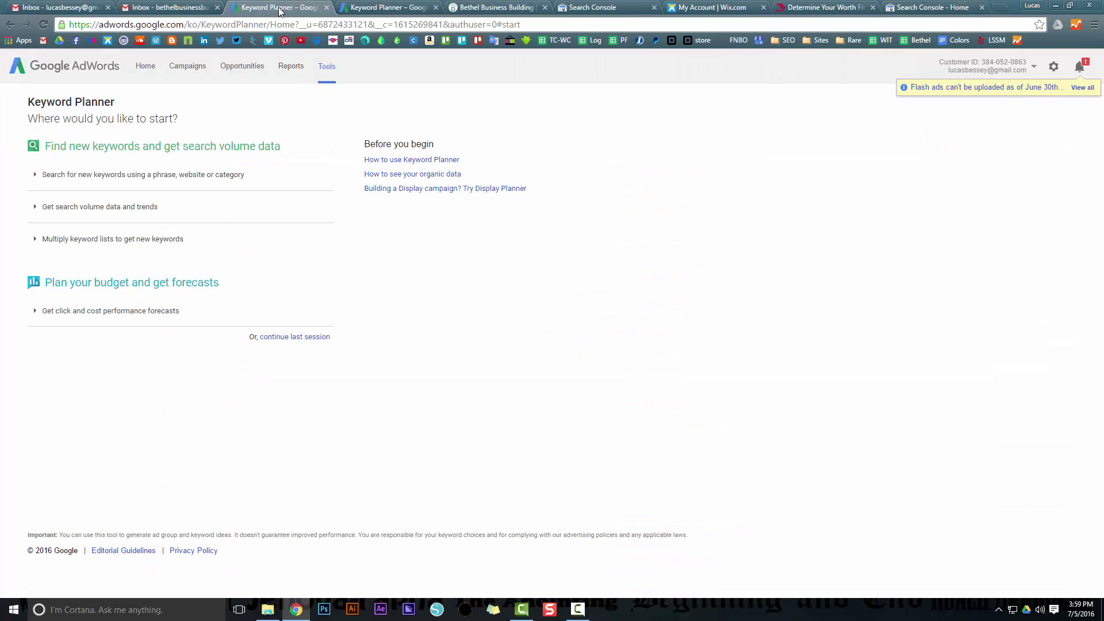
pyautogui.moveTo(280, 10); pyautogui.dragTo(833, 8)
pyautogui.click(930, 8)
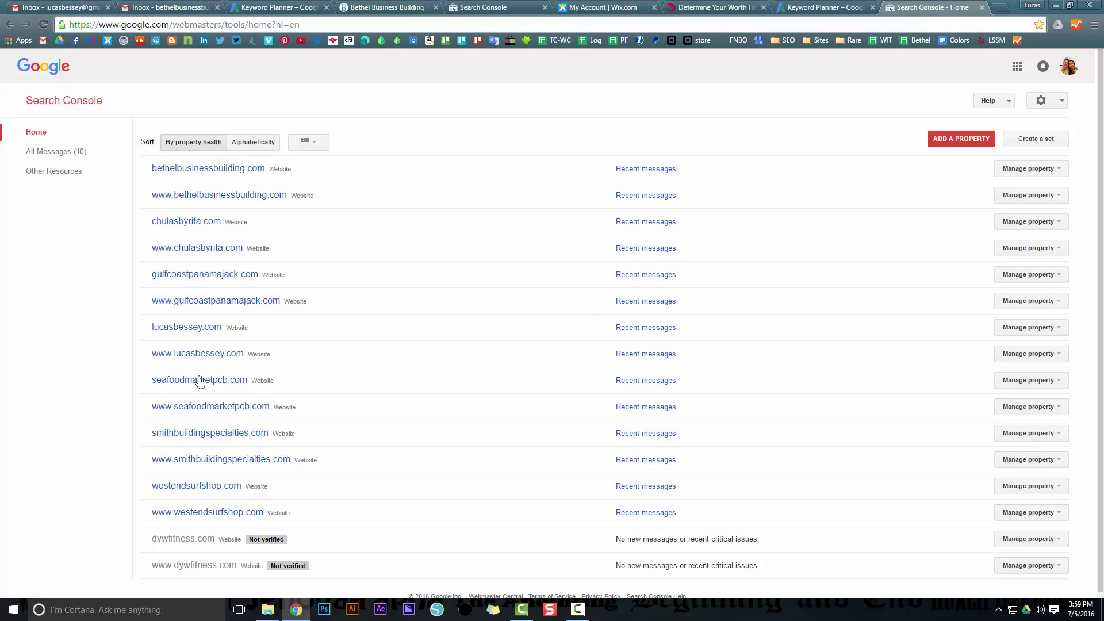
pyautogui.click(226, 409)
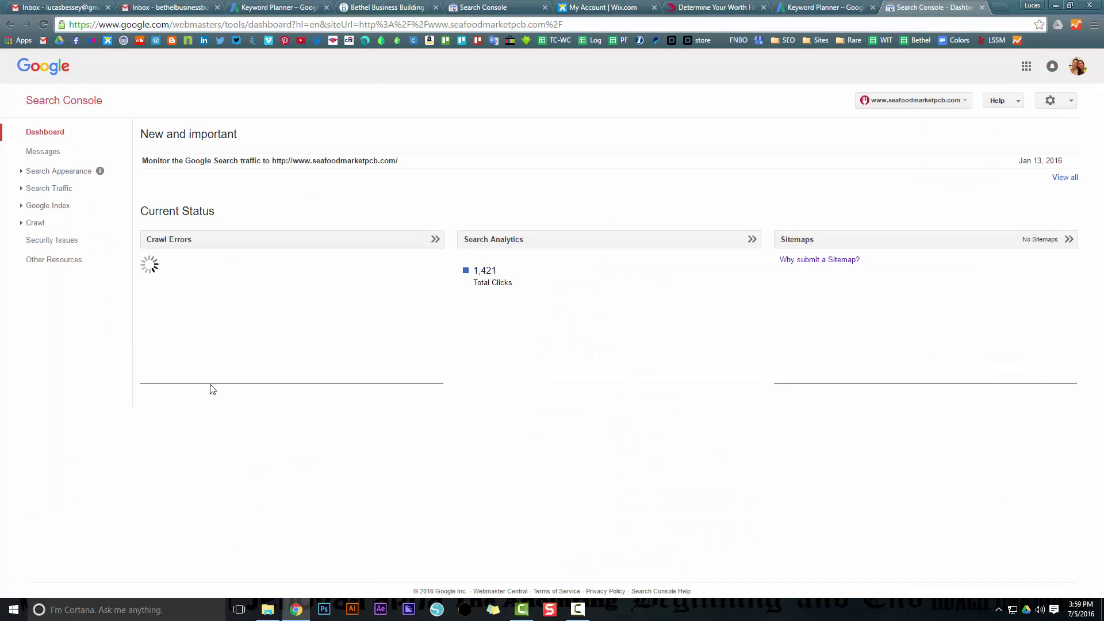
pyautogui.click(51, 188)
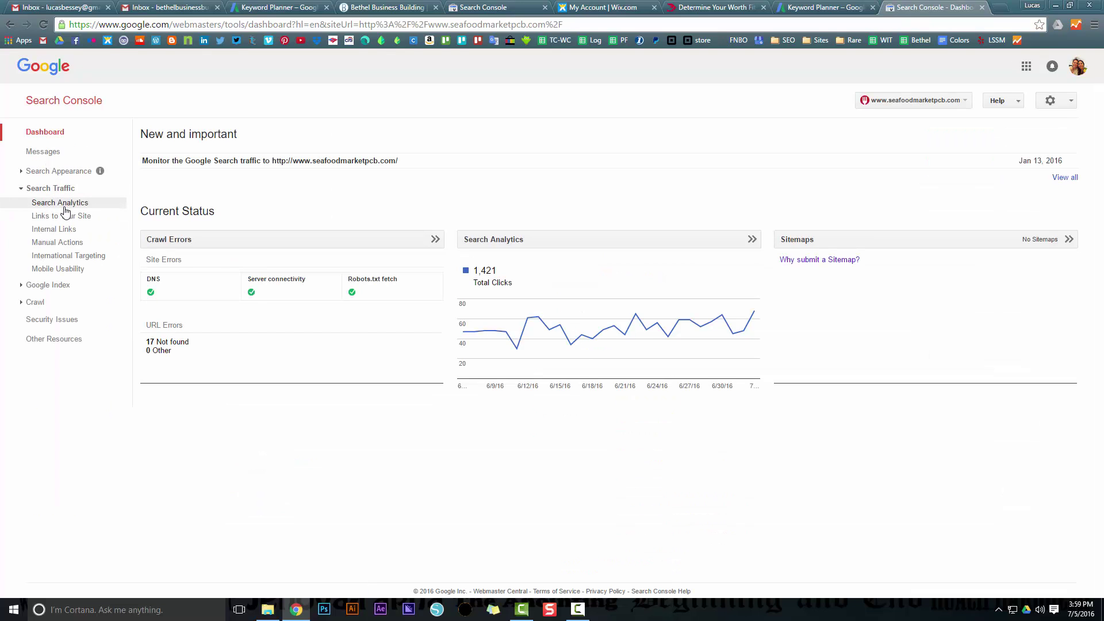
pyautogui.click(64, 205)
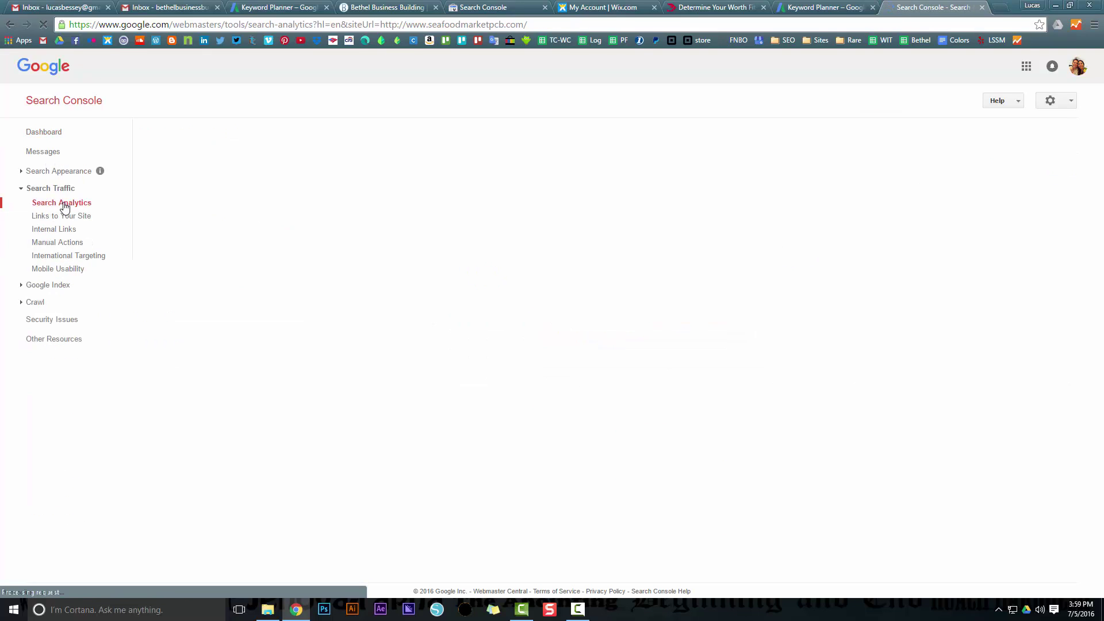
pyautogui.click(622, 222)
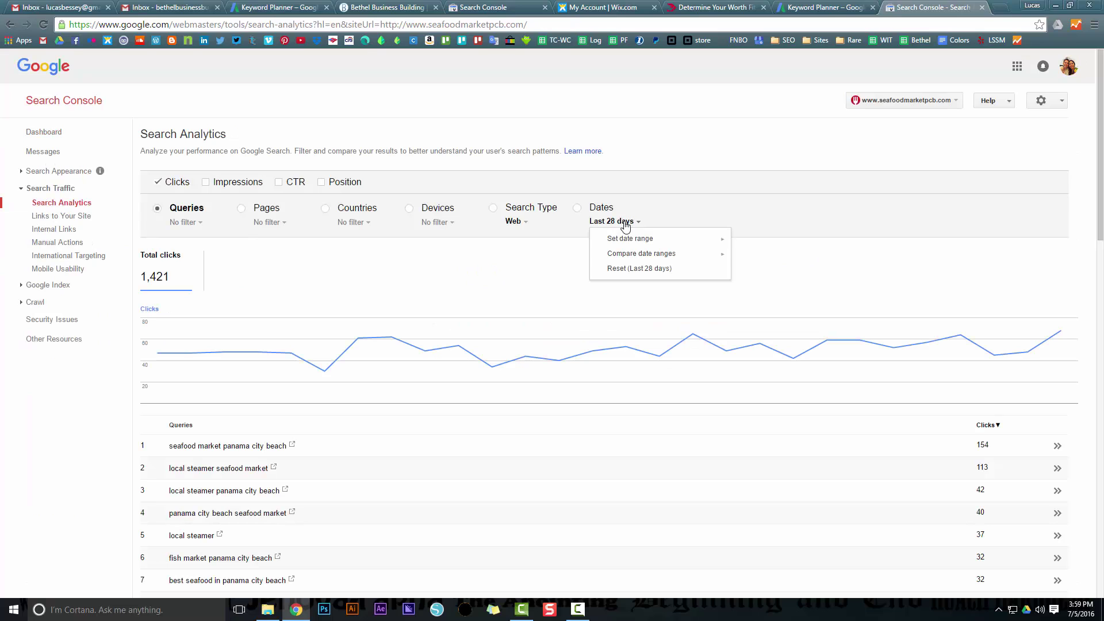
pyautogui.moveTo(643, 239)
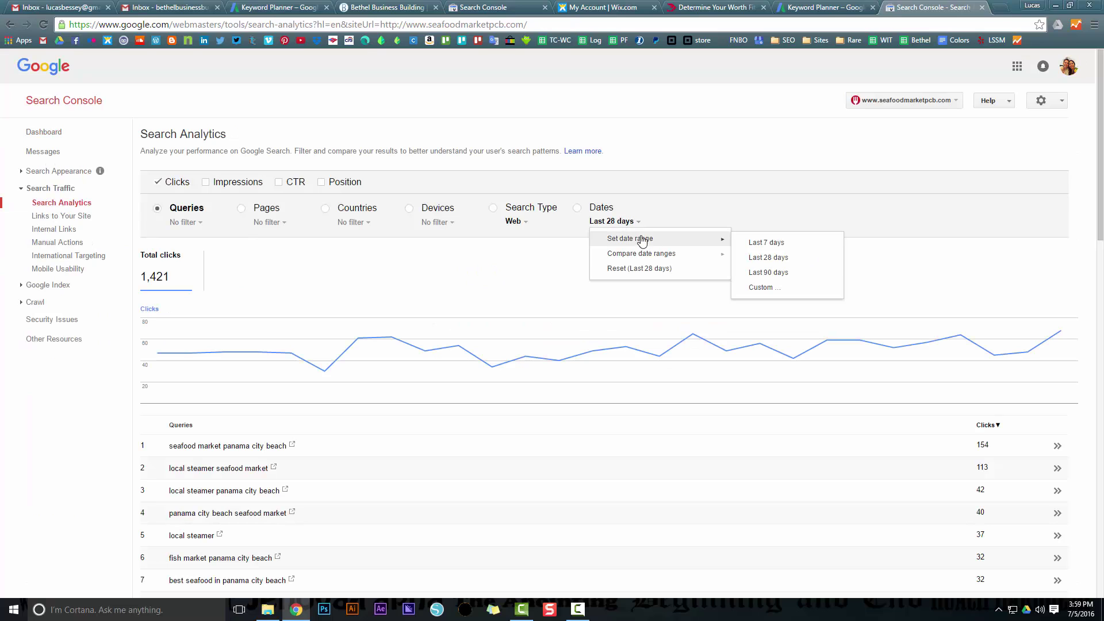
pyautogui.click(768, 272)
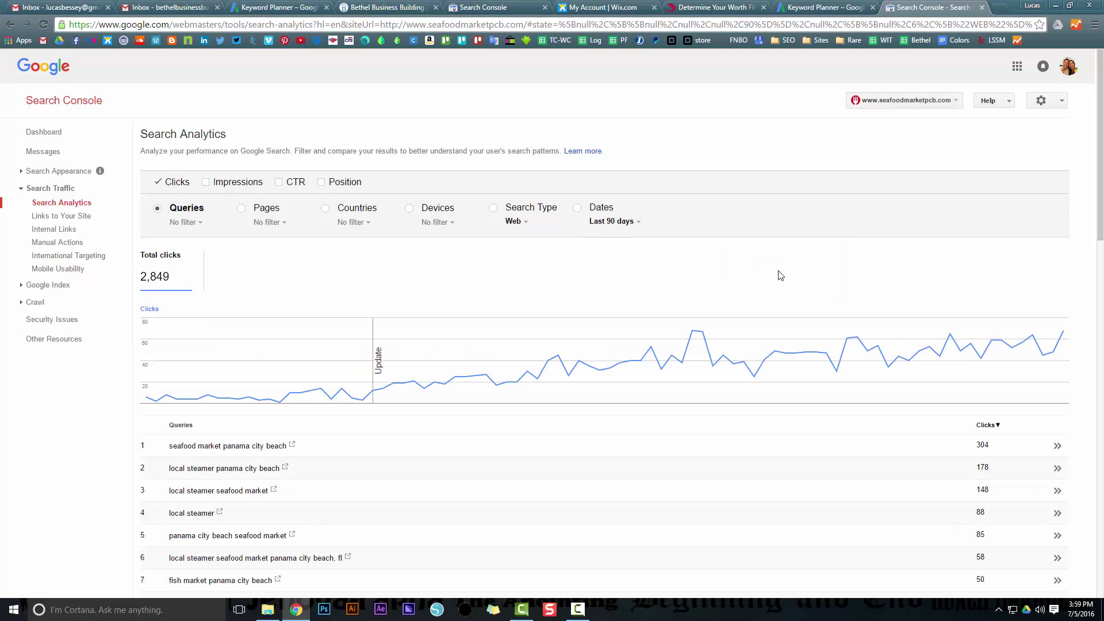
pyautogui.scroll(-4, 646, 266)
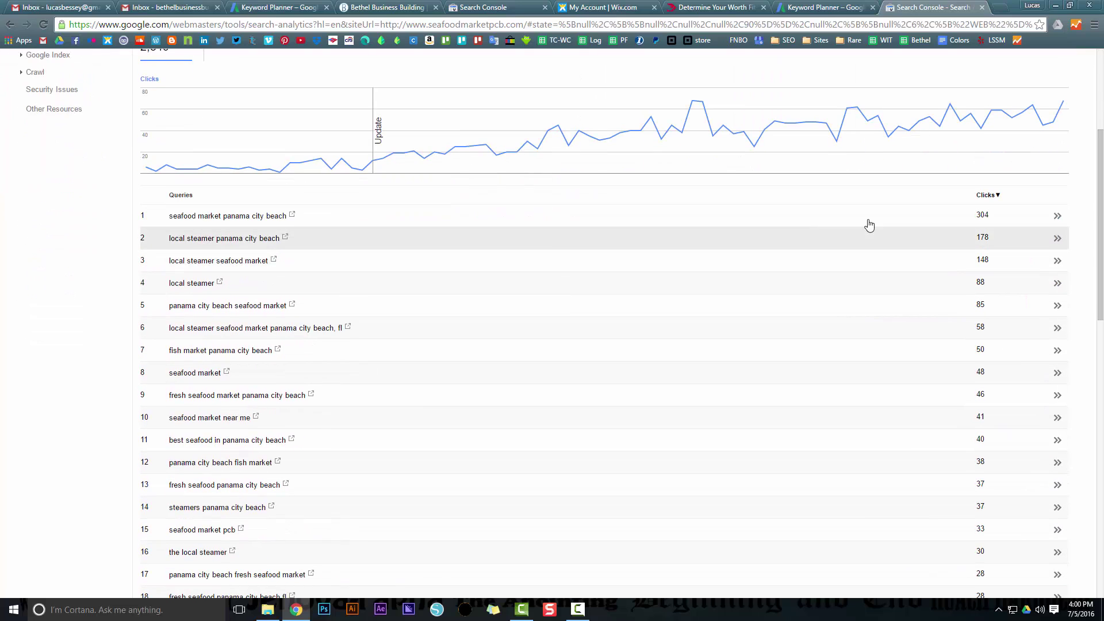
pyautogui.scroll(1, 356, 229)
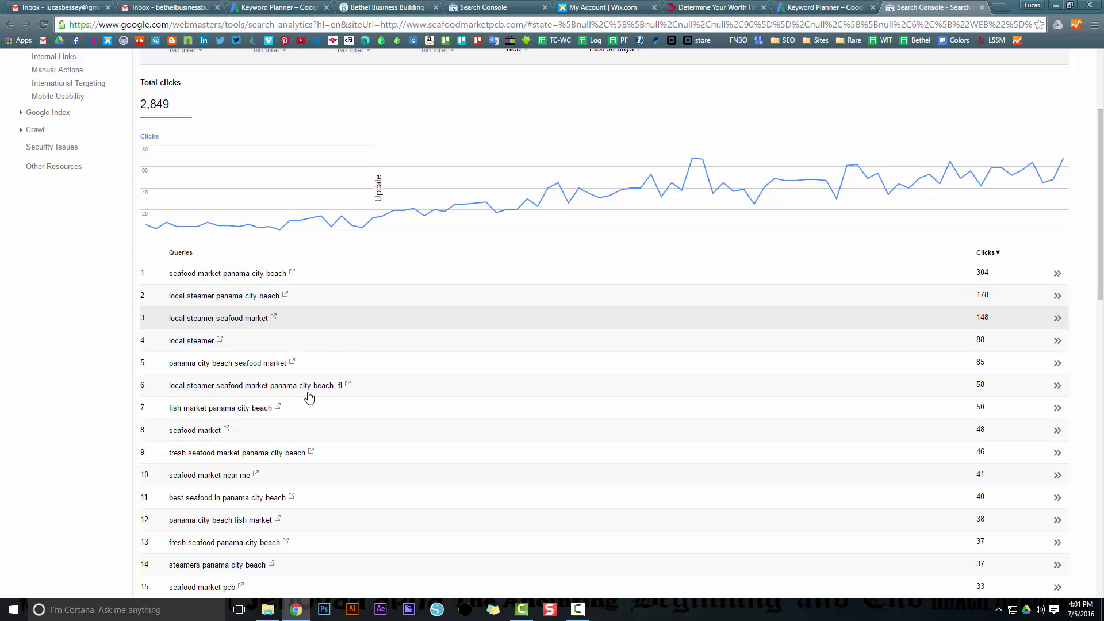
# Set the queries table to 500 rows per page and scroll through all the query entries.
pyautogui.scroll(-1, 444, 363)
pyautogui.scroll(-13, 454, 301)
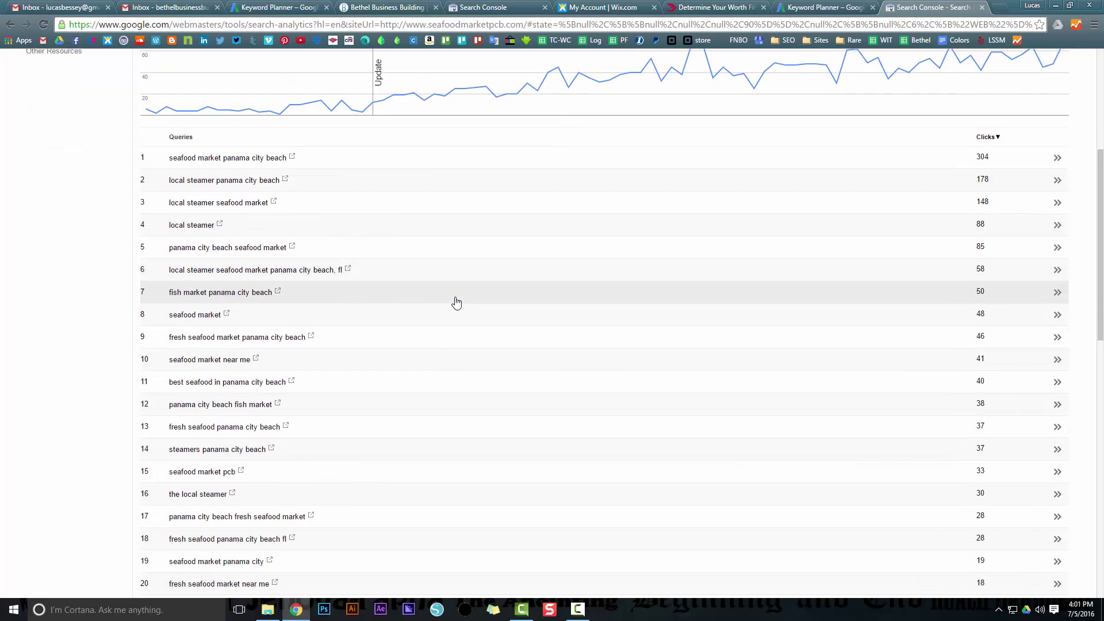
pyautogui.scroll(-2, 455, 303)
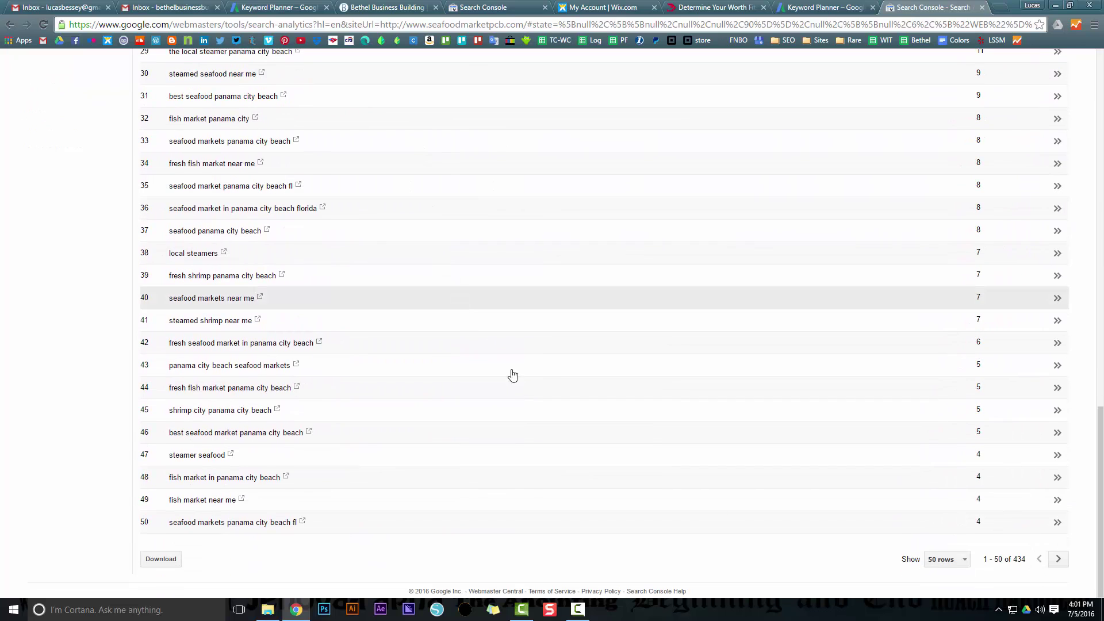
pyautogui.click(978, 558)
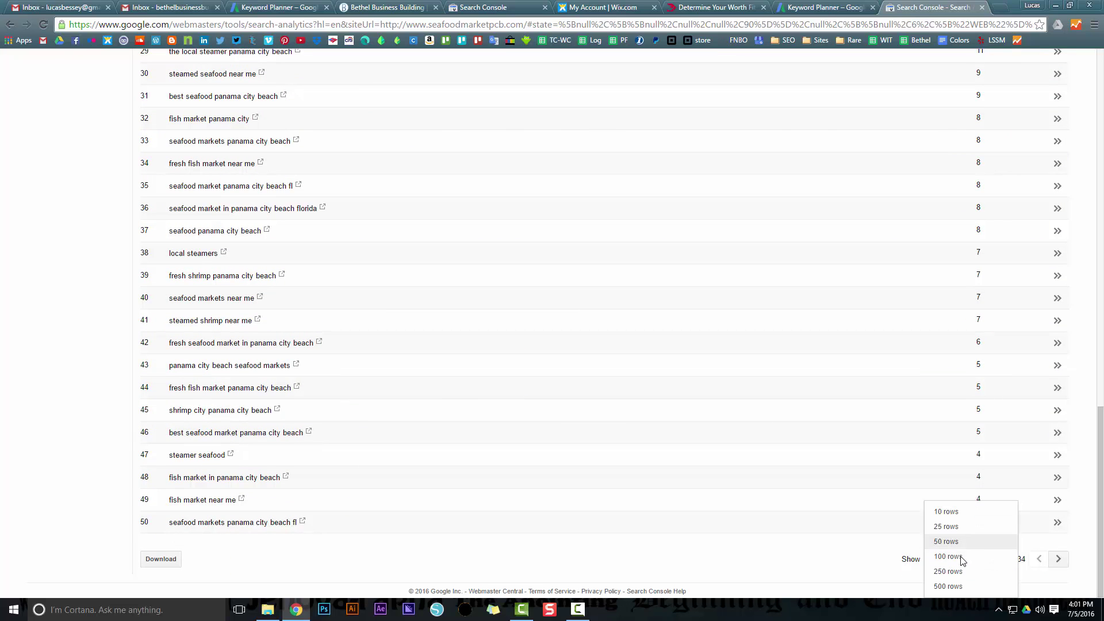
pyautogui.click(948, 586)
pyautogui.scroll(-10, 793, 339)
pyautogui.scroll(-20, 794, 344)
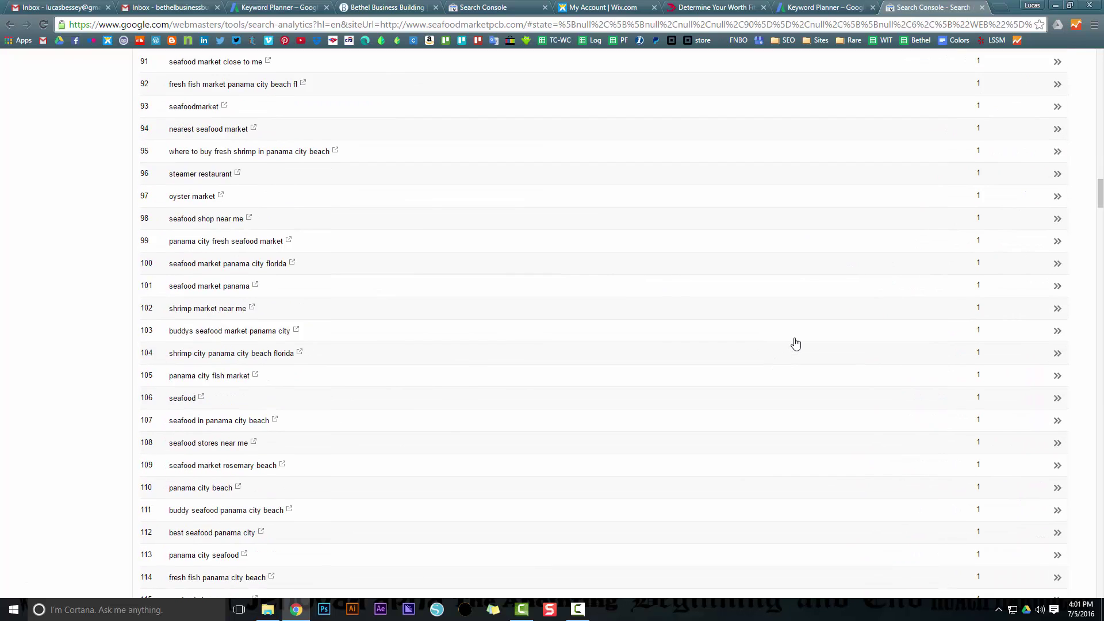
pyautogui.scroll(-6, 795, 343)
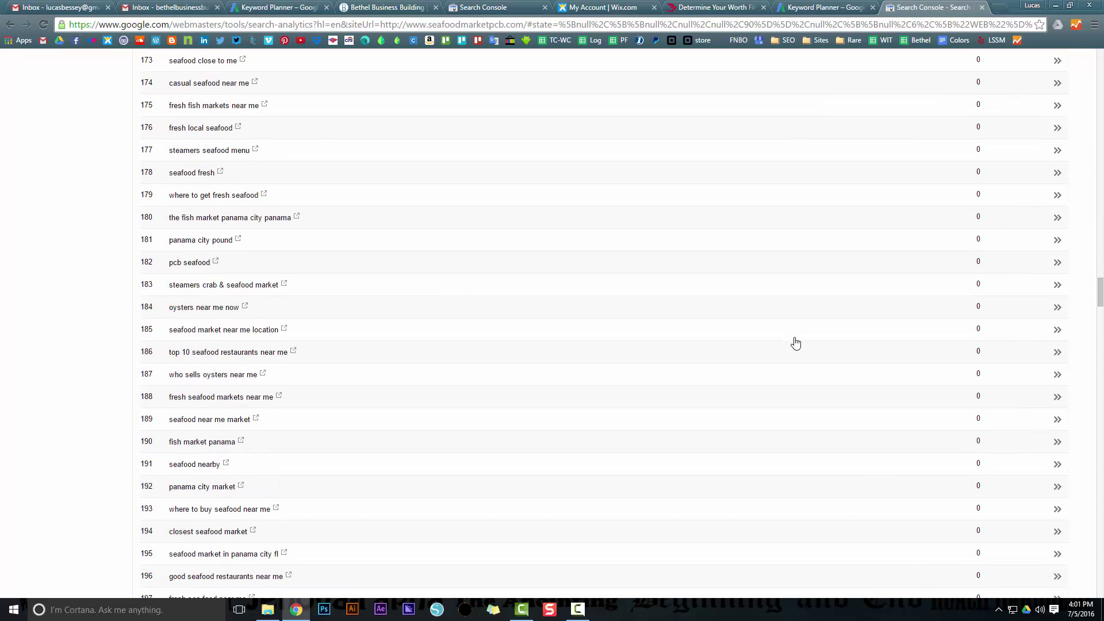
pyautogui.scroll(5, 739, 305)
pyautogui.scroll(13, 740, 306)
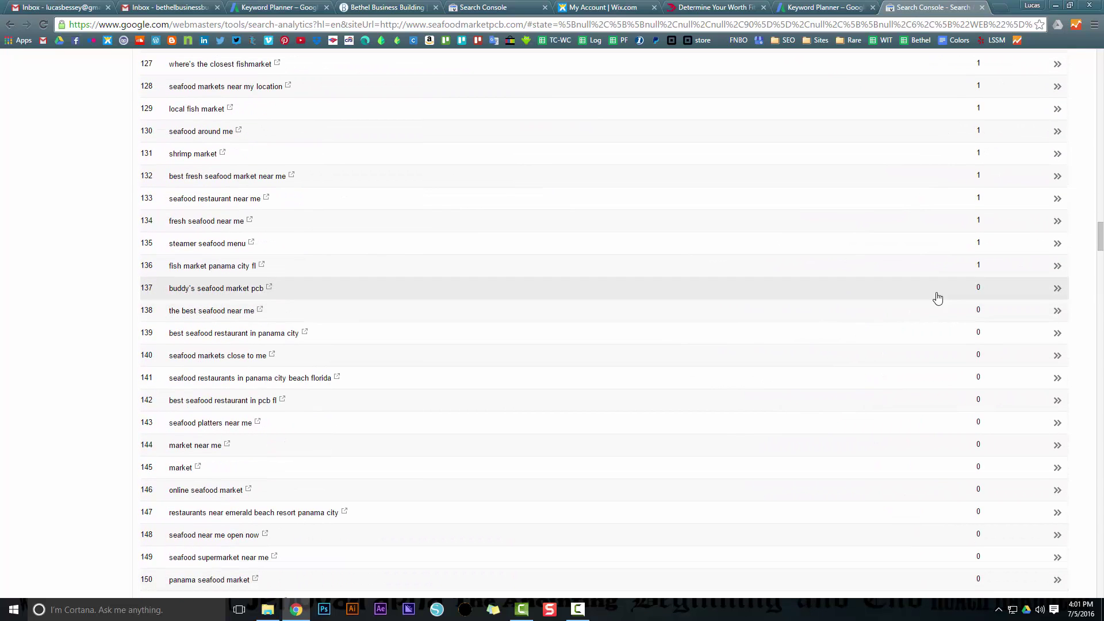
pyautogui.click(268, 288)
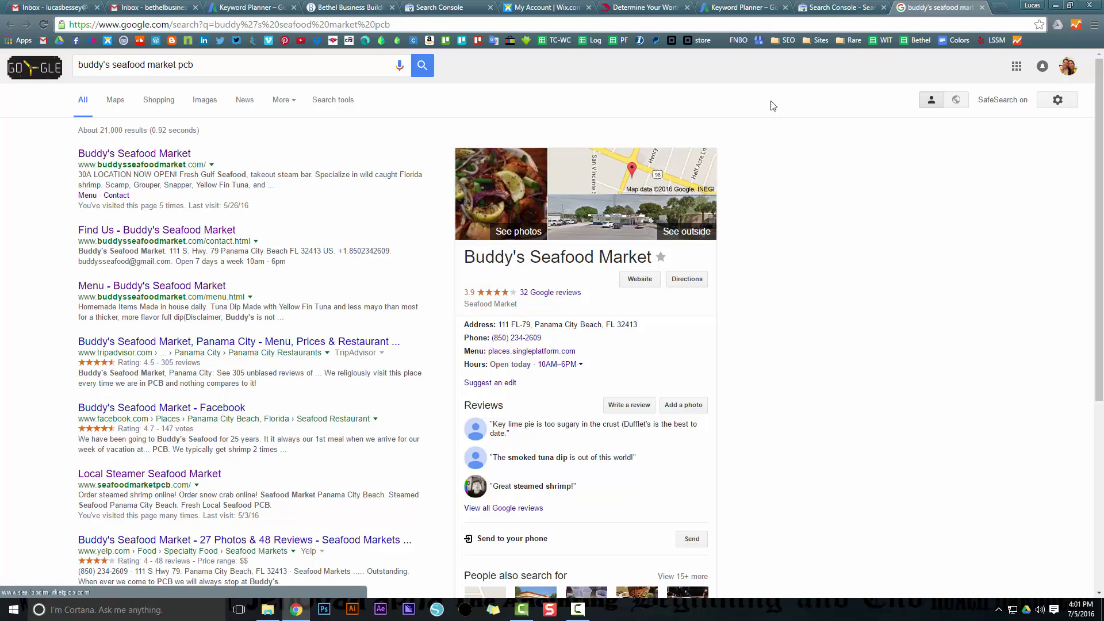
pyautogui.click(983, 8)
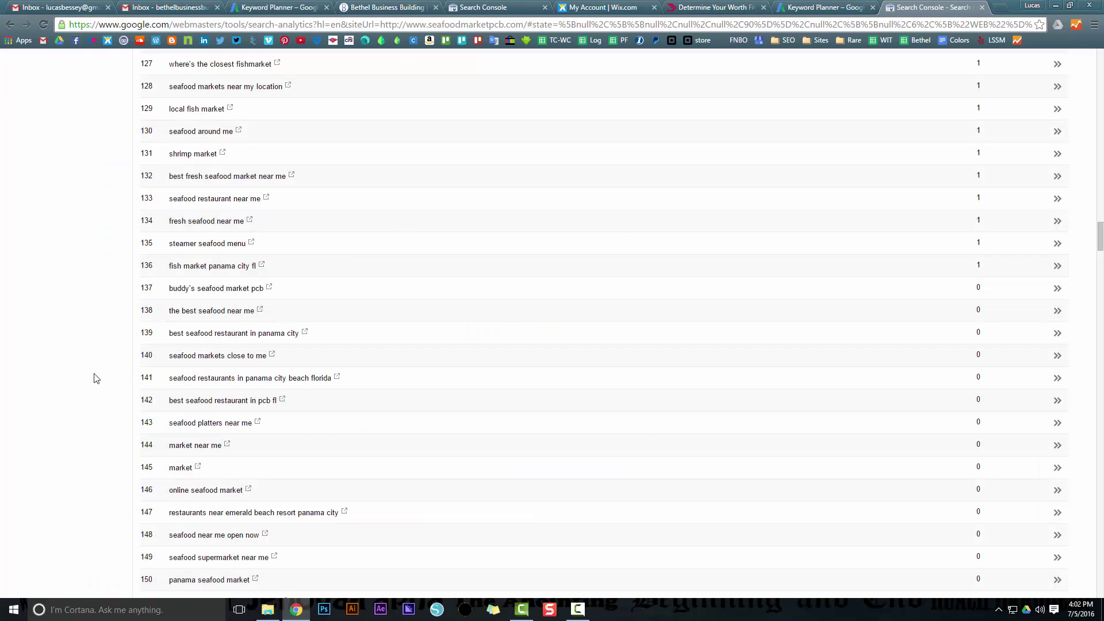
pyautogui.scroll(-3, 236, 493)
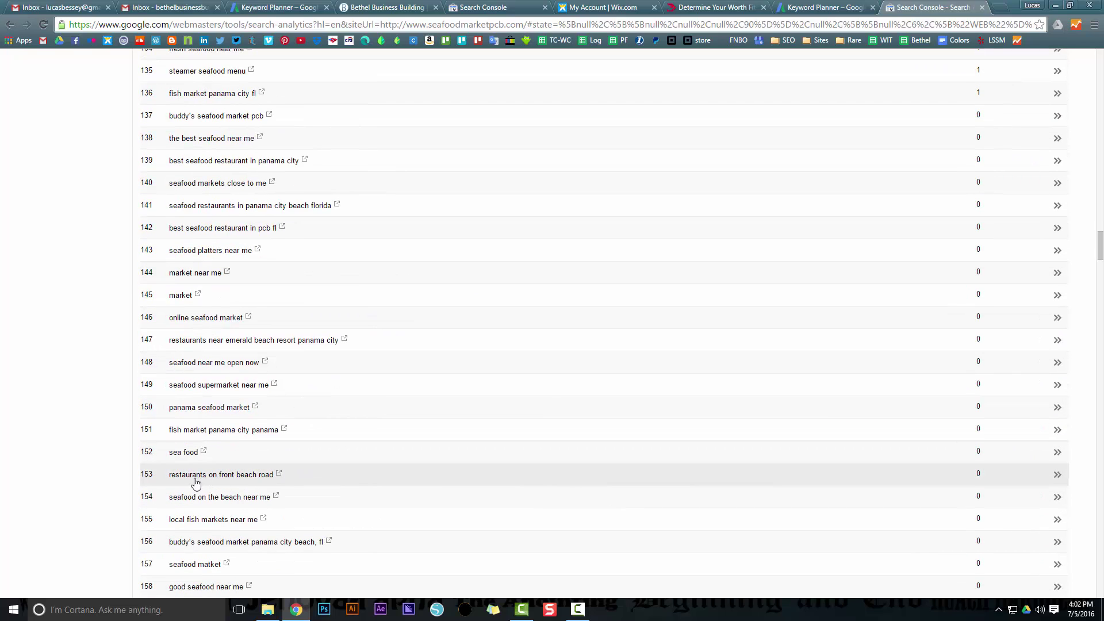
# Open Google results for 'restaurants on front beach road' and scan pages 1 and 2.
pyautogui.click(279, 474)
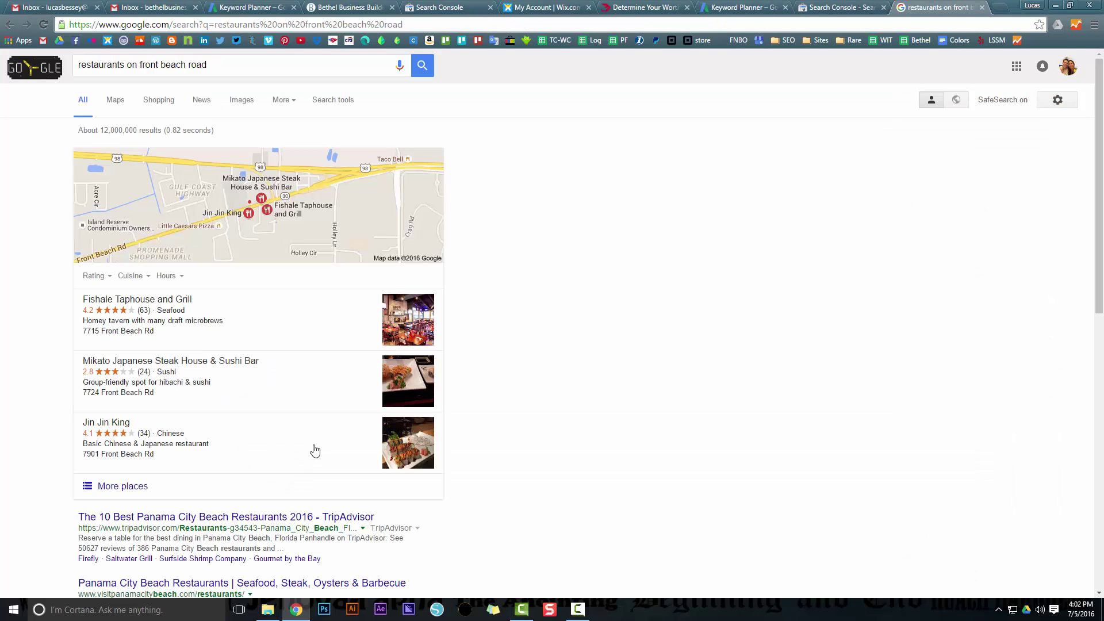
pyautogui.scroll(-10, 349, 409)
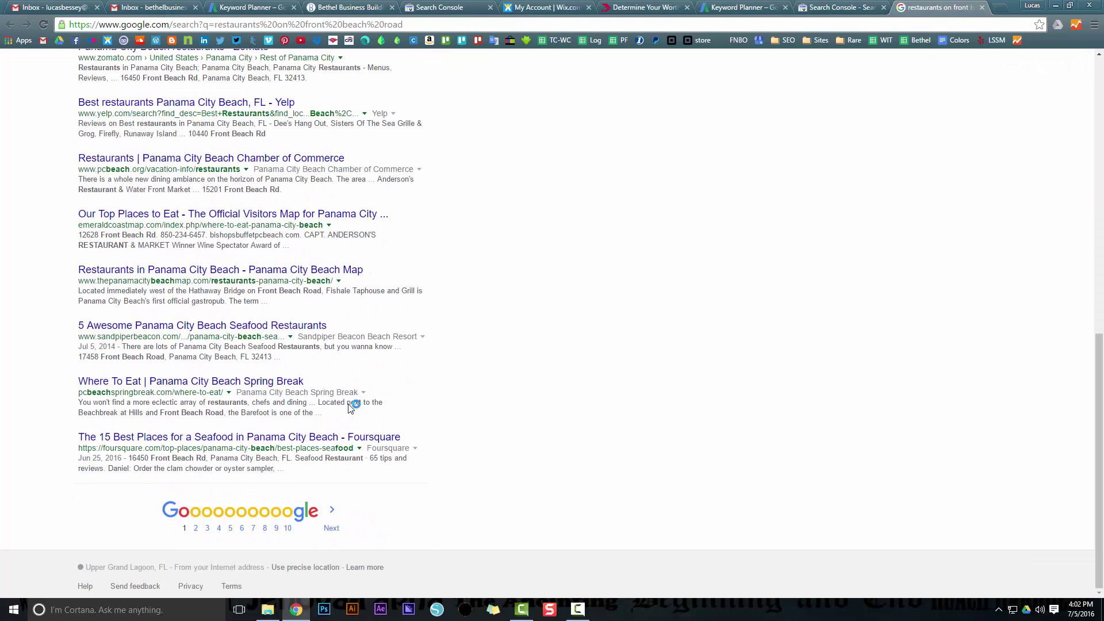
pyautogui.scroll(10, 351, 407)
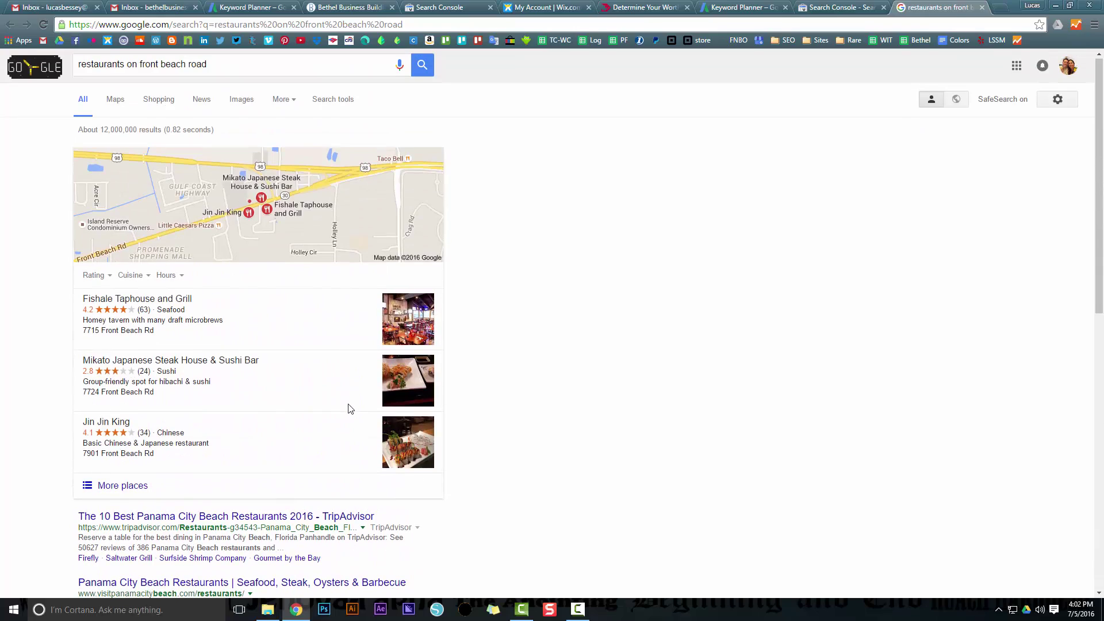
pyautogui.scroll(-10, 316, 391)
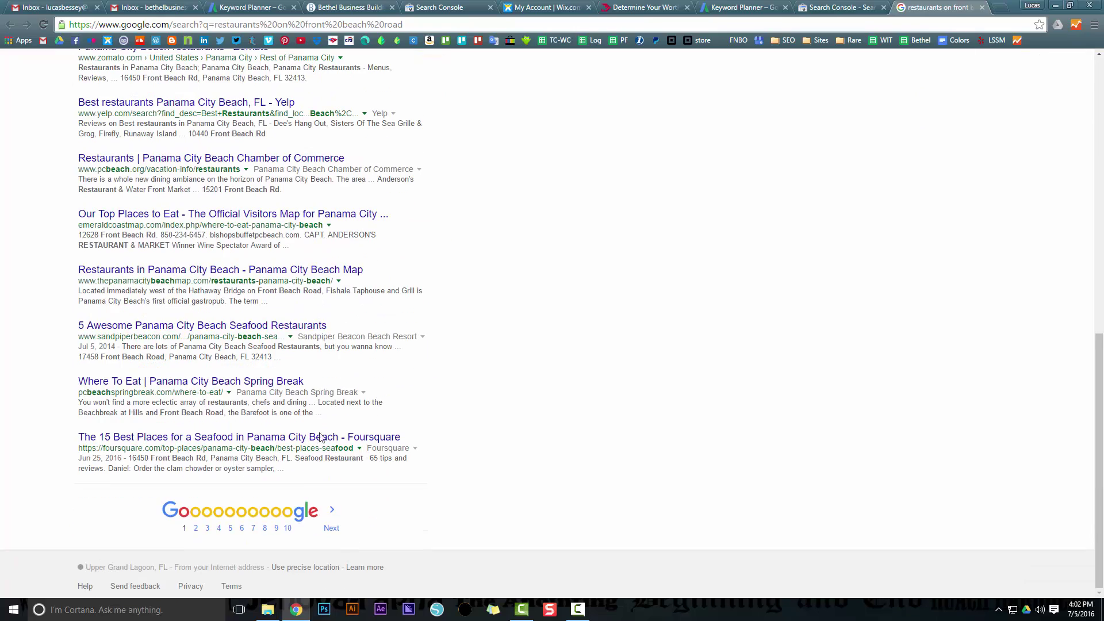
pyautogui.click(332, 527)
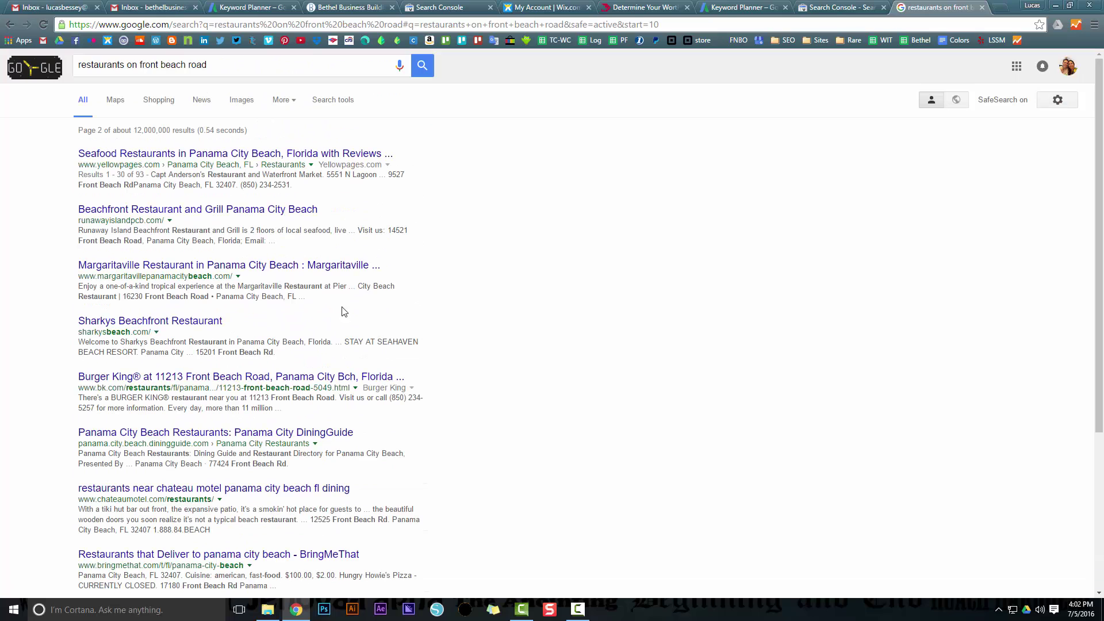
pyautogui.scroll(-4, 325, 302)
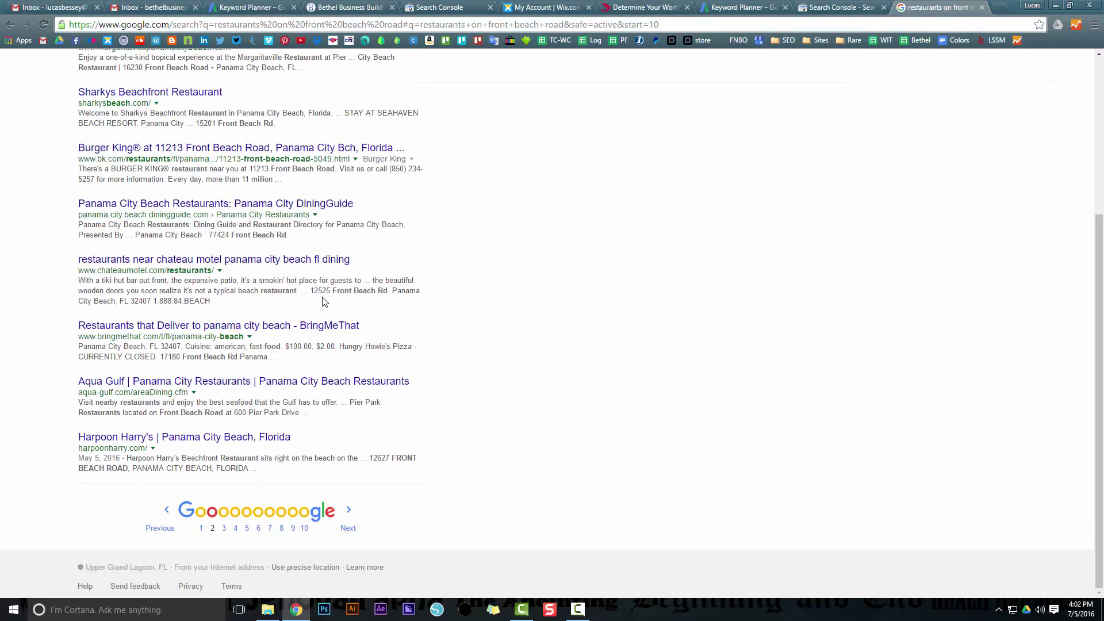
# Review result pages 3 and 4, go back to page 1, then return to Search Console.
pyautogui.click(347, 526)
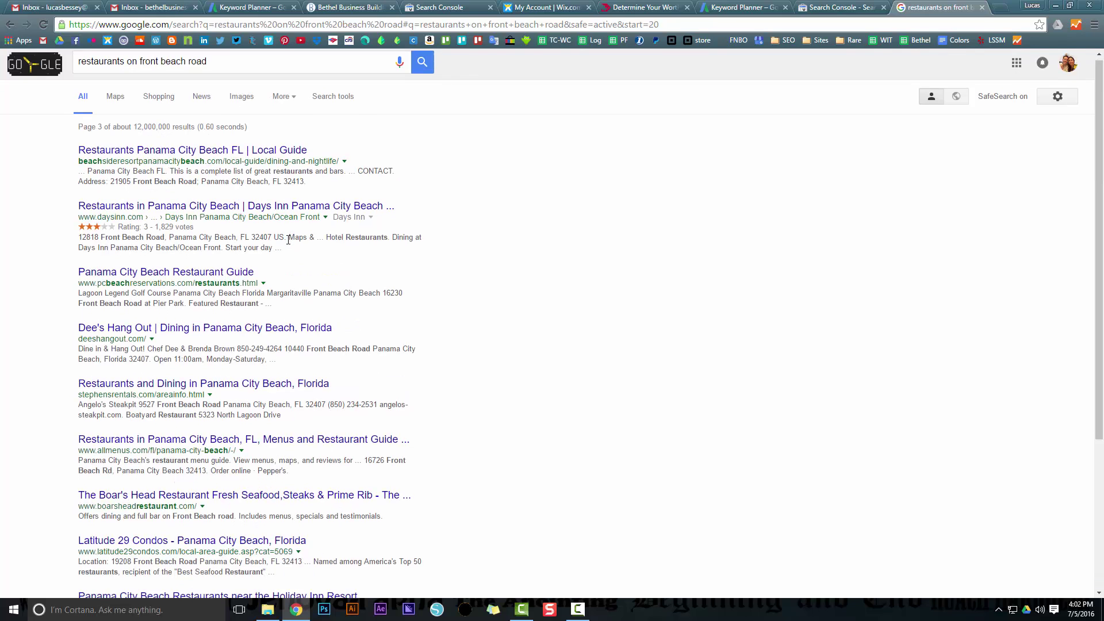
pyautogui.scroll(-4, 318, 402)
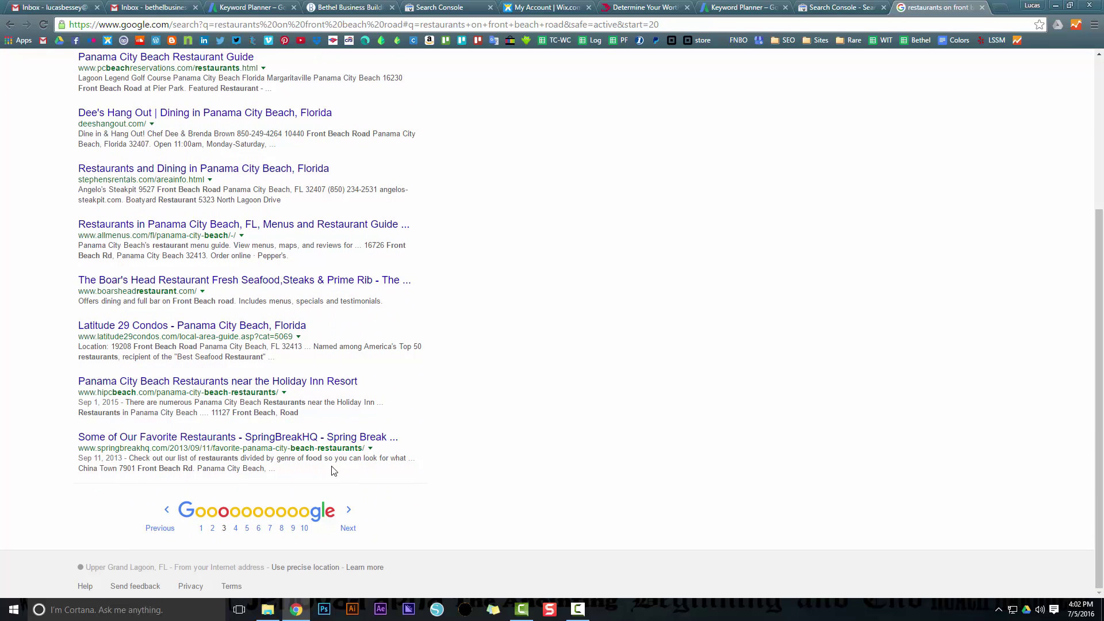
pyautogui.click(347, 518)
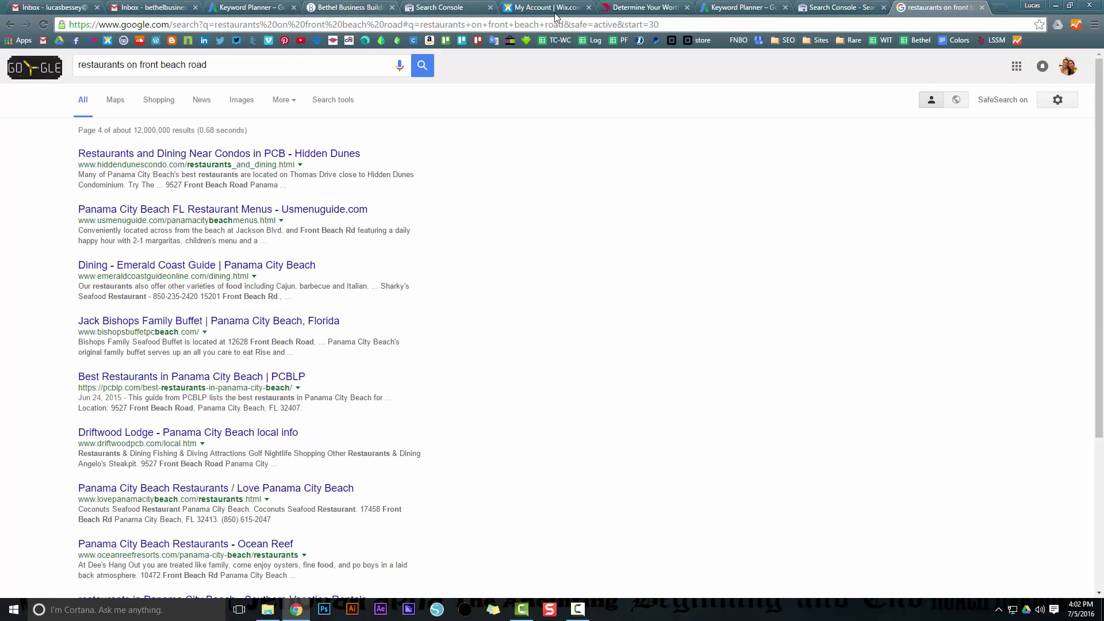
pyautogui.scroll(-4, 200, 570)
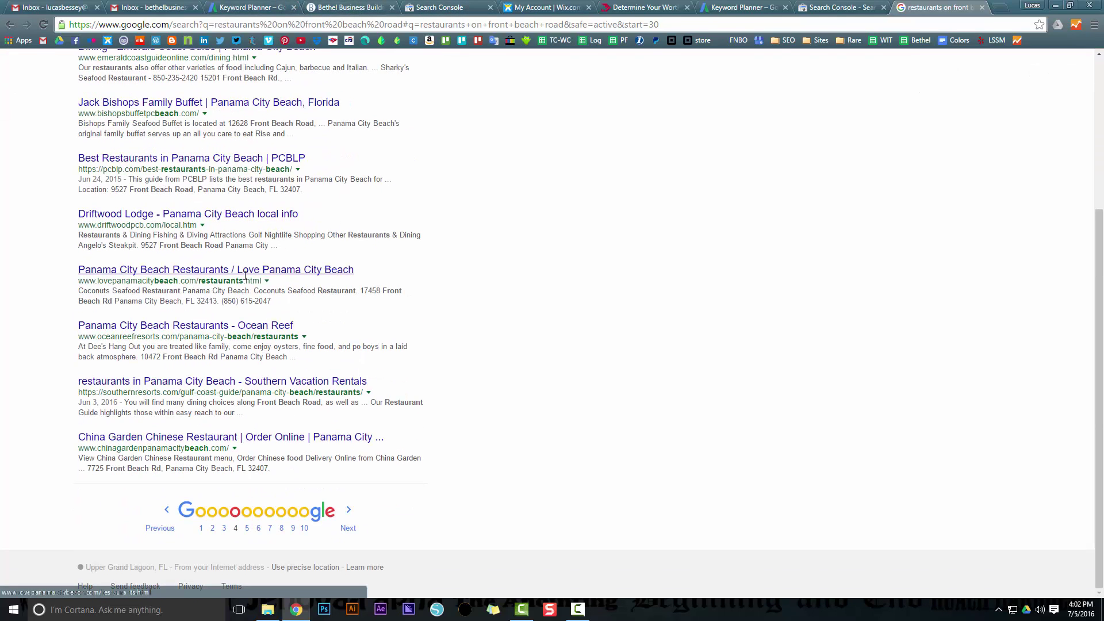
pyautogui.click(200, 527)
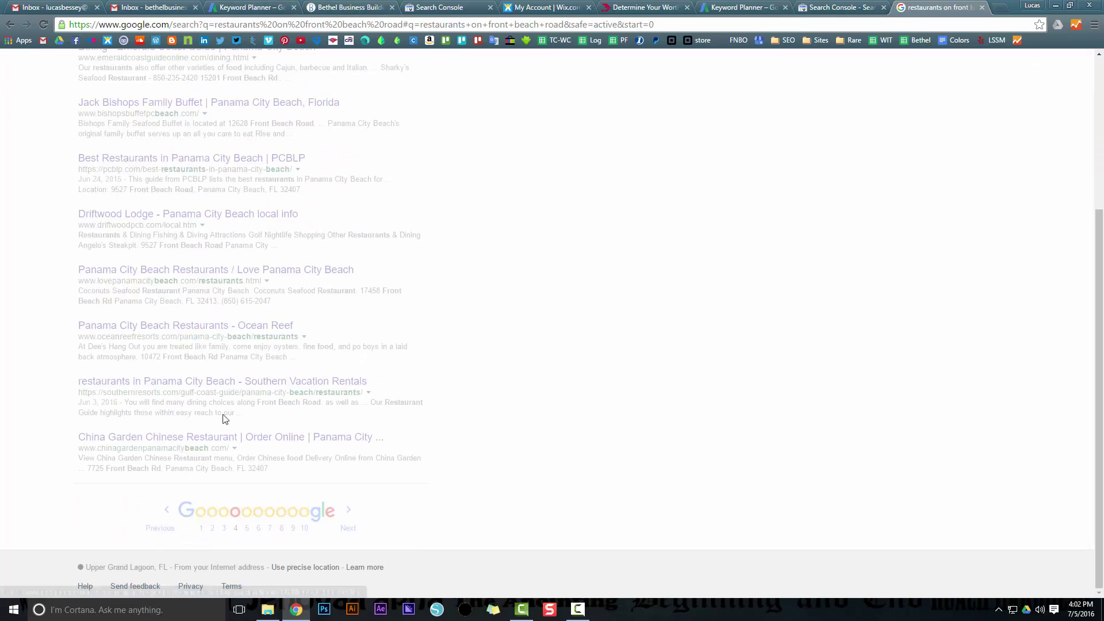
pyautogui.click(843, 7)
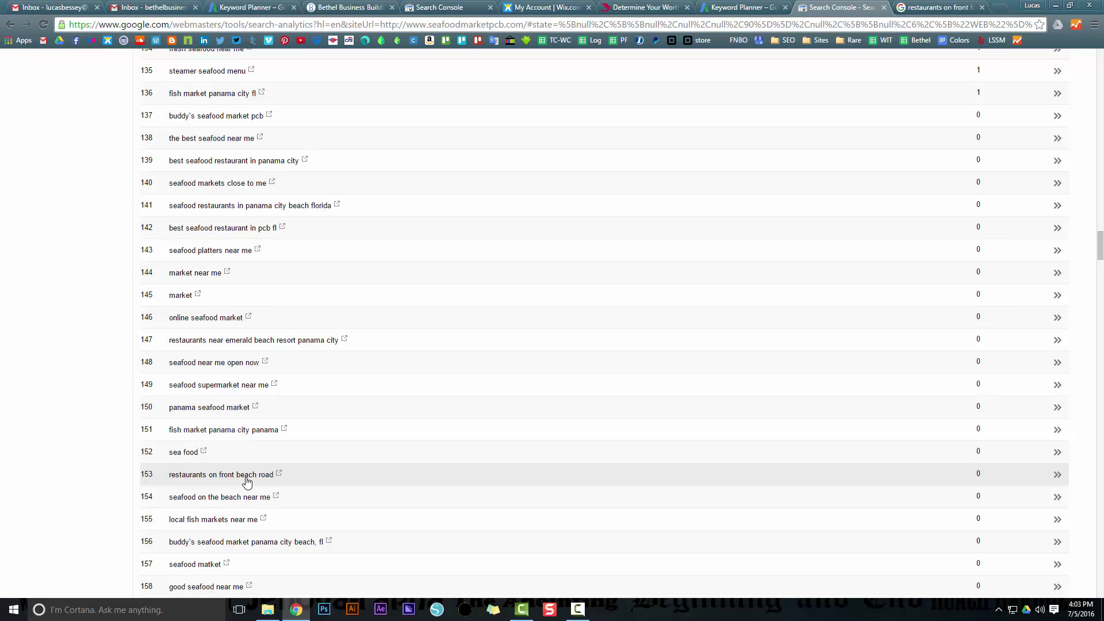
# Scroll up the queries table to row 78, 'seafood panama city beach fl'.
pyautogui.scroll(12, 309, 468)
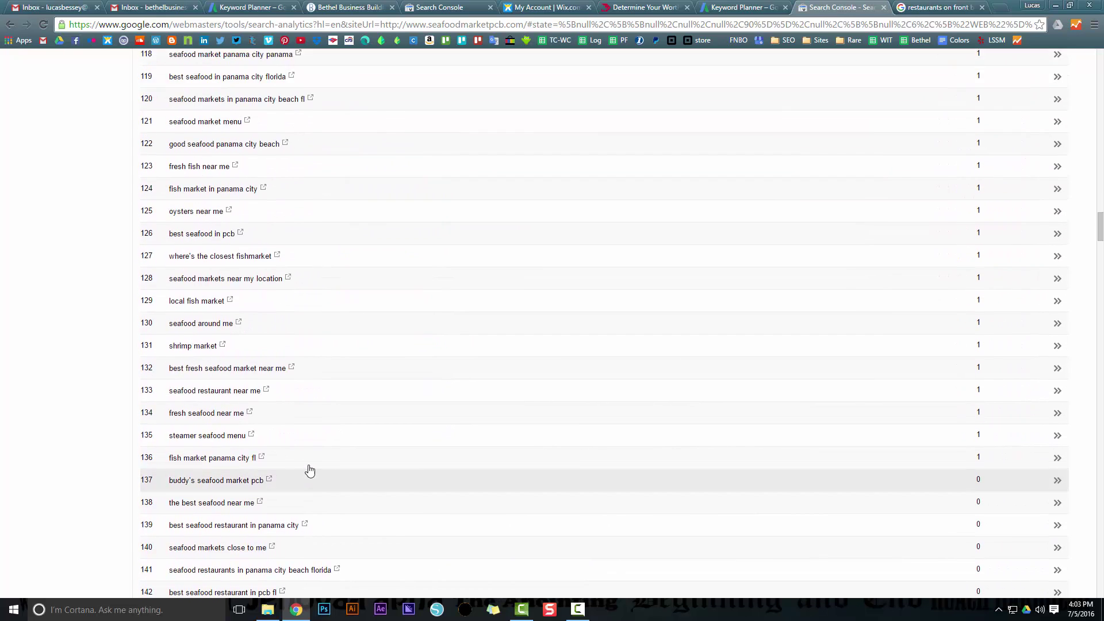
pyautogui.scroll(3, 310, 470)
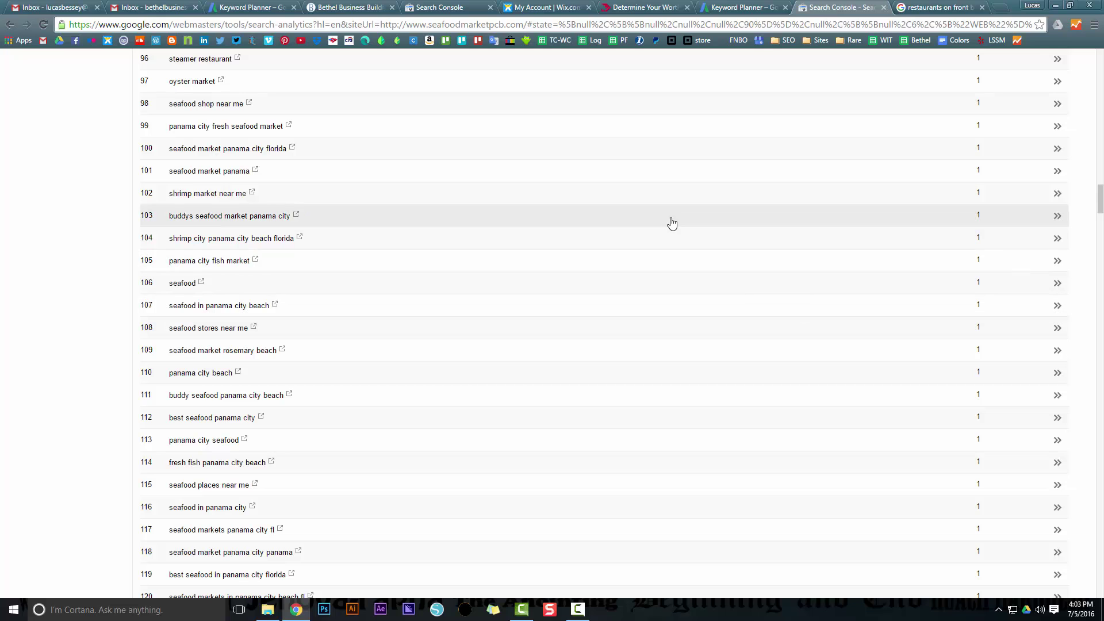
pyautogui.scroll(8, 670, 222)
pyautogui.scroll(4, 776, 294)
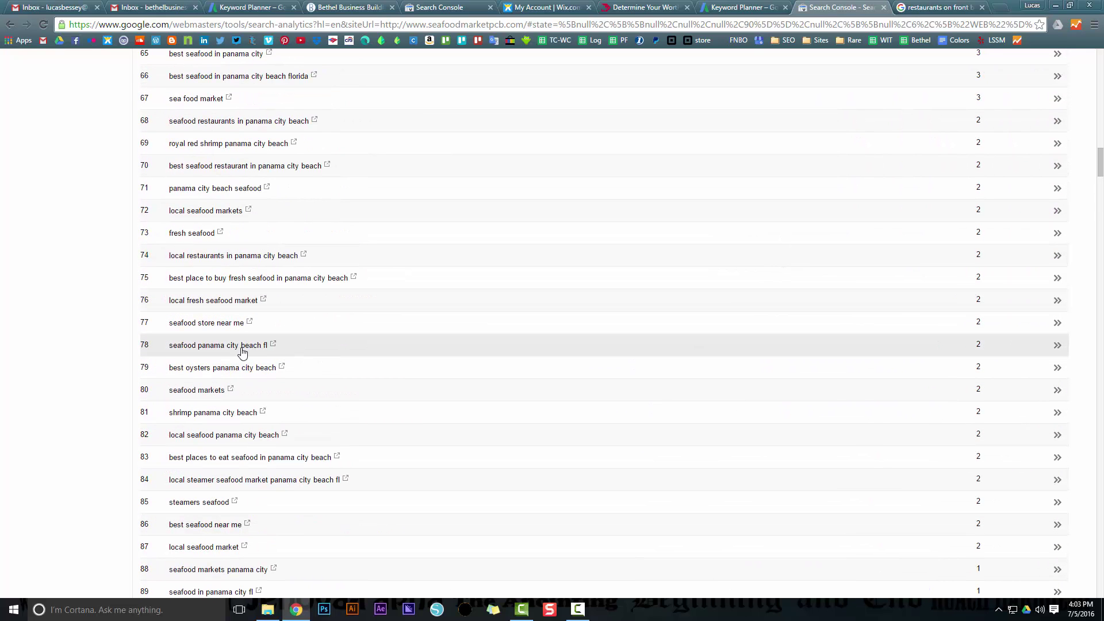
# Search 'seafood panama city beach fl', confirm Local Steamer Seafood Market ranks second, then close it.
pyautogui.click(273, 346)
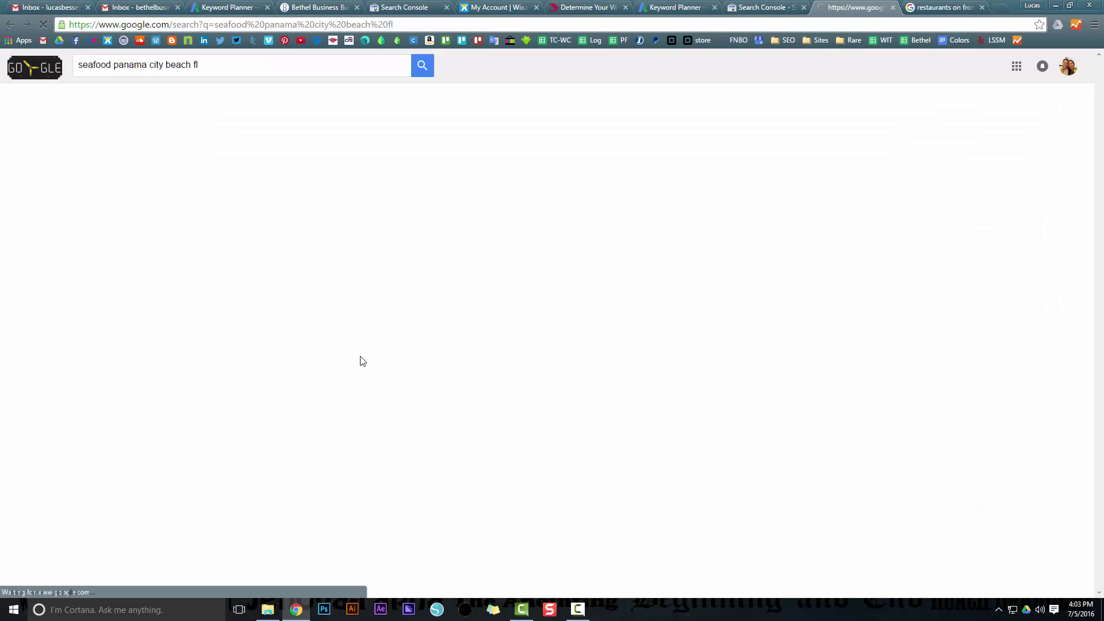
pyautogui.scroll(-3, 519, 321)
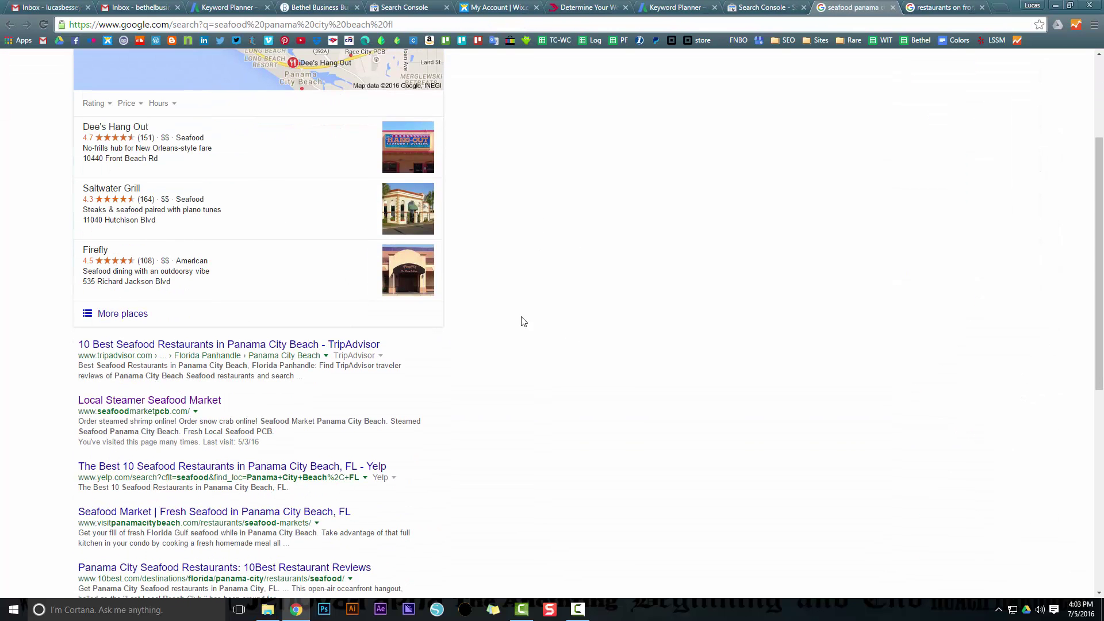
pyautogui.scroll(3, 337, 390)
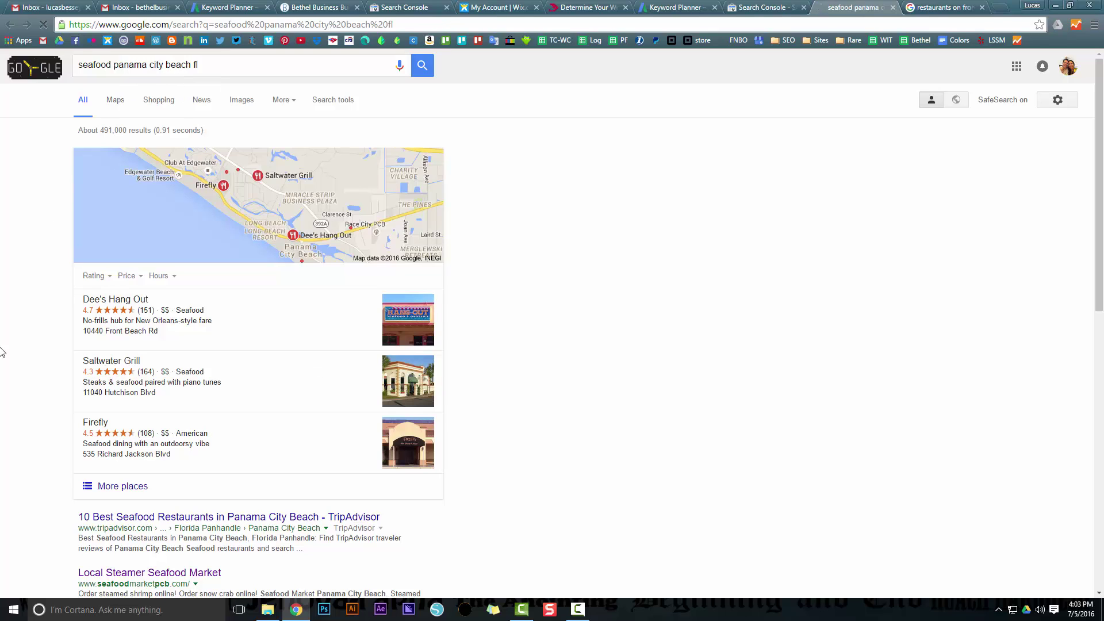
pyautogui.scroll(-1, 25, 382)
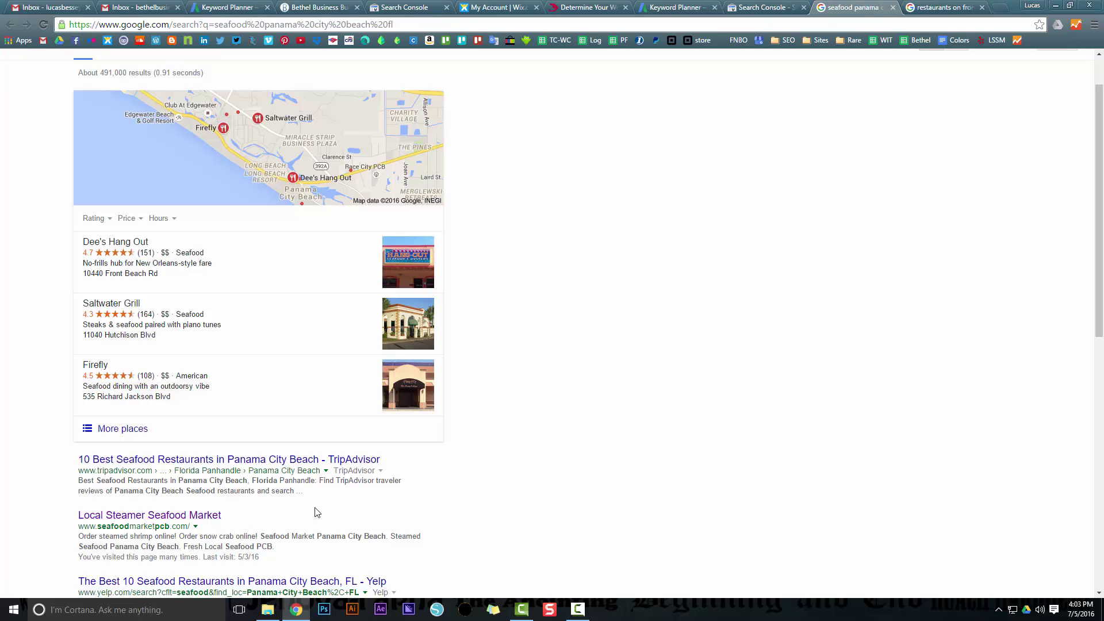
pyautogui.scroll(1, 290, 516)
pyautogui.scroll(-4, 290, 517)
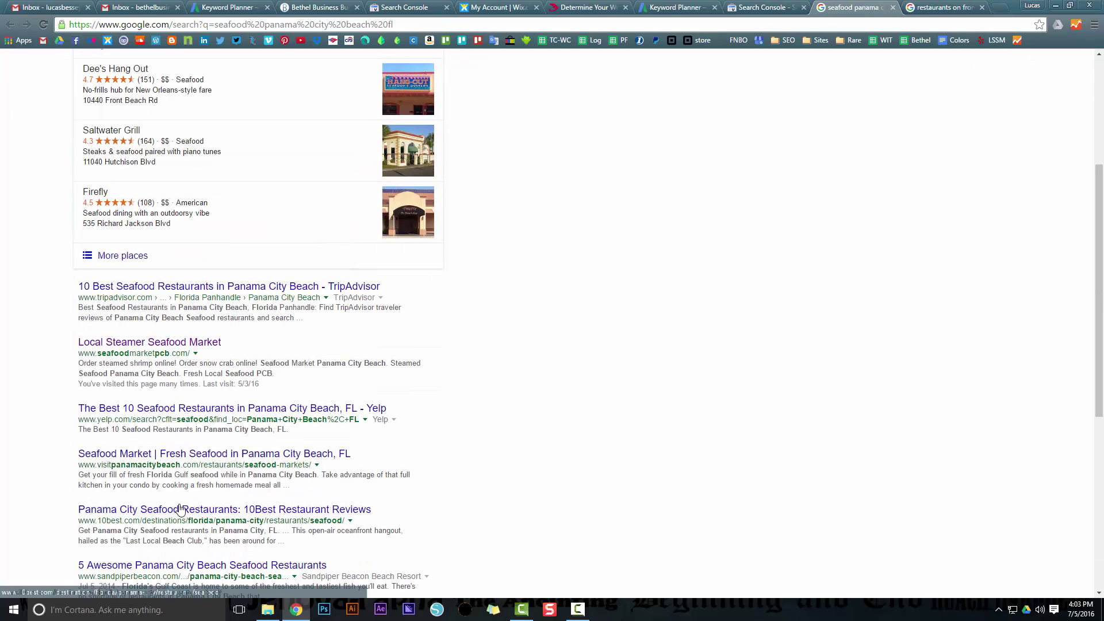
pyautogui.scroll(4, 789, 83)
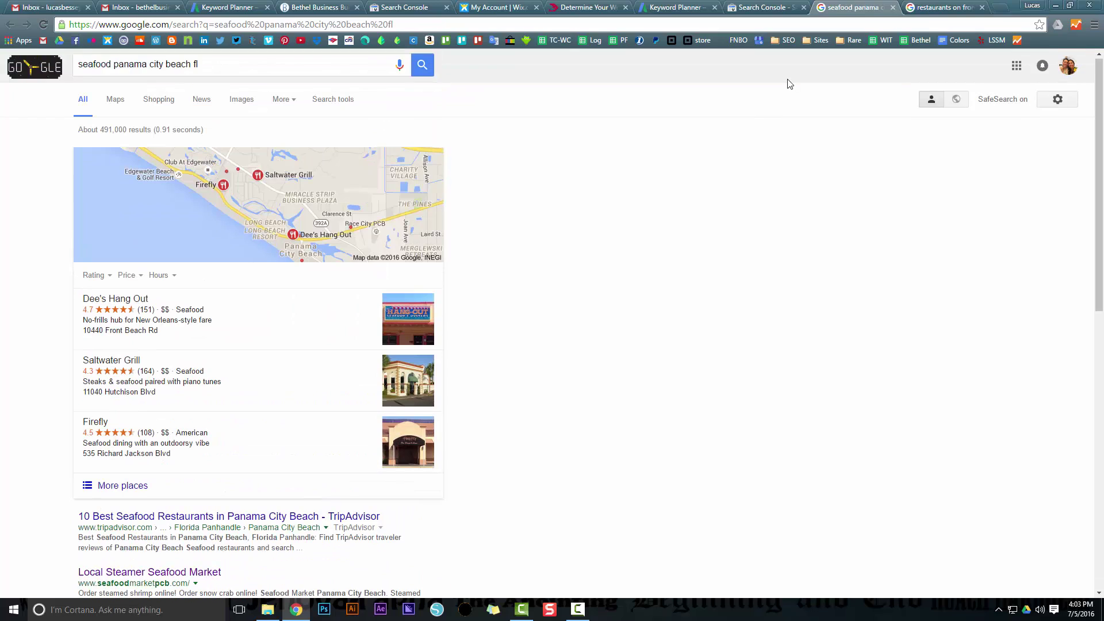
pyautogui.click(892, 8)
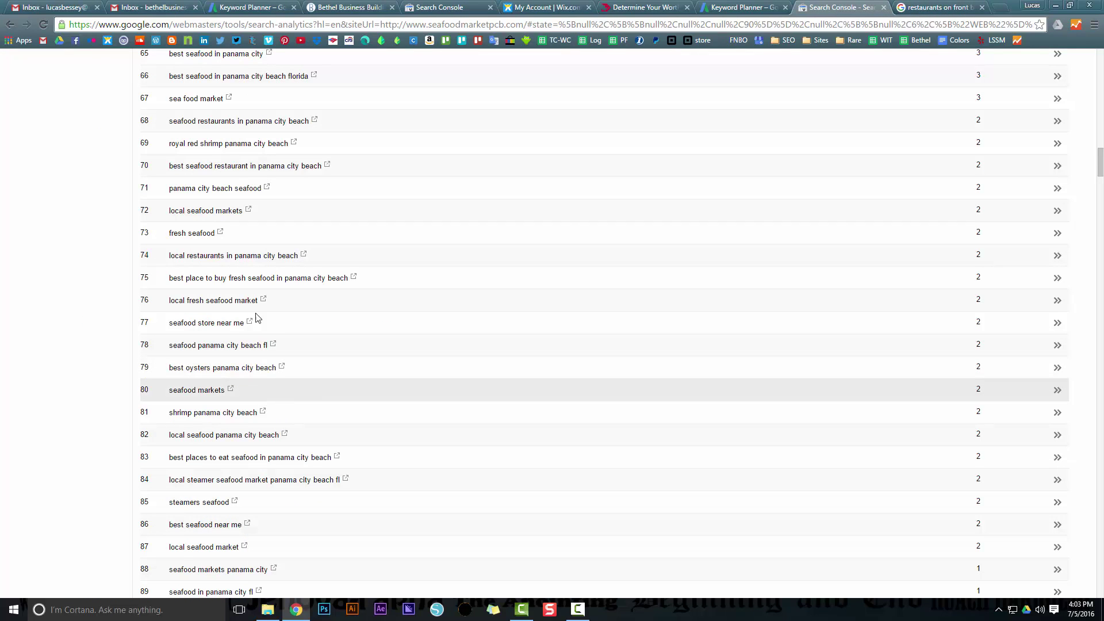
# Scroll the Search Console query list past row 135 to 1-click terms like 'shrimp market'.
pyautogui.scroll(1, 423, 289)
pyautogui.scroll(10, 422, 289)
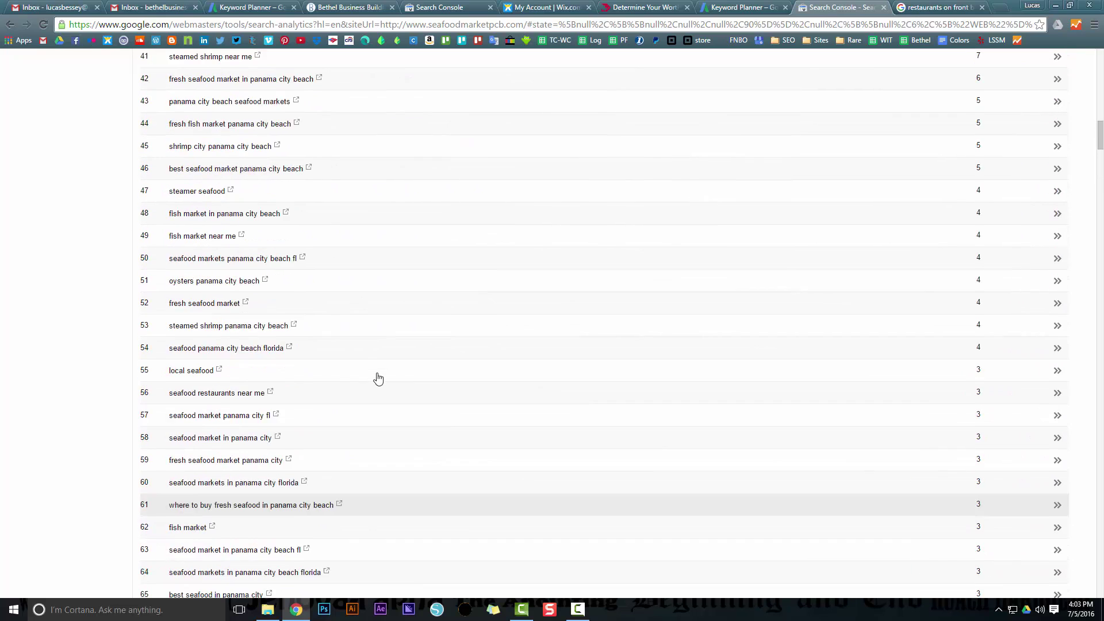
pyautogui.scroll(6, 253, 305)
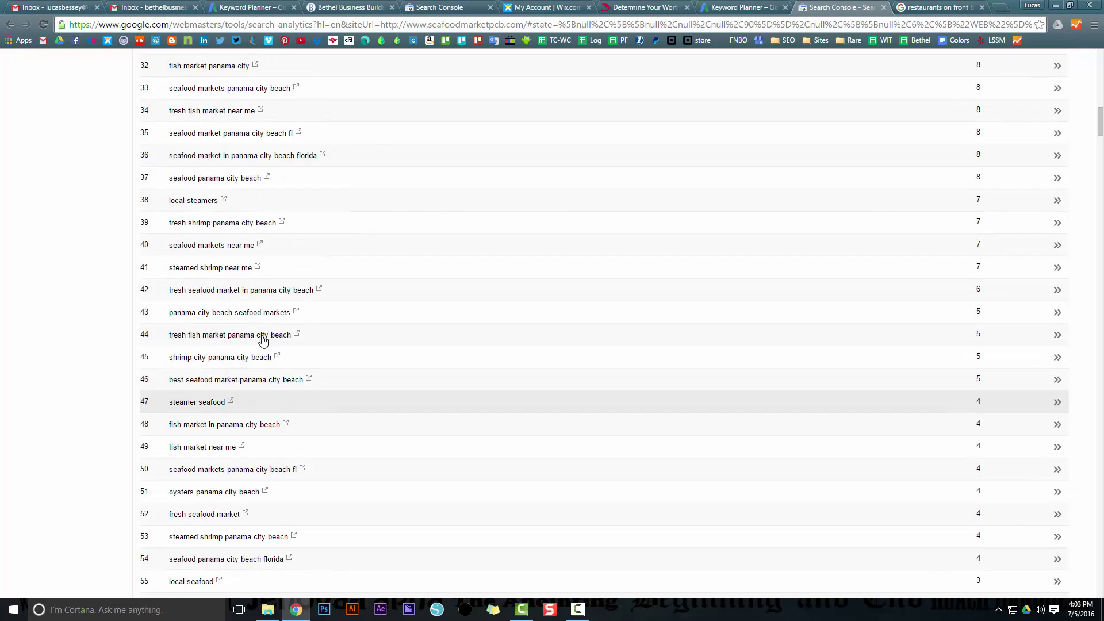
pyautogui.scroll(7, 262, 340)
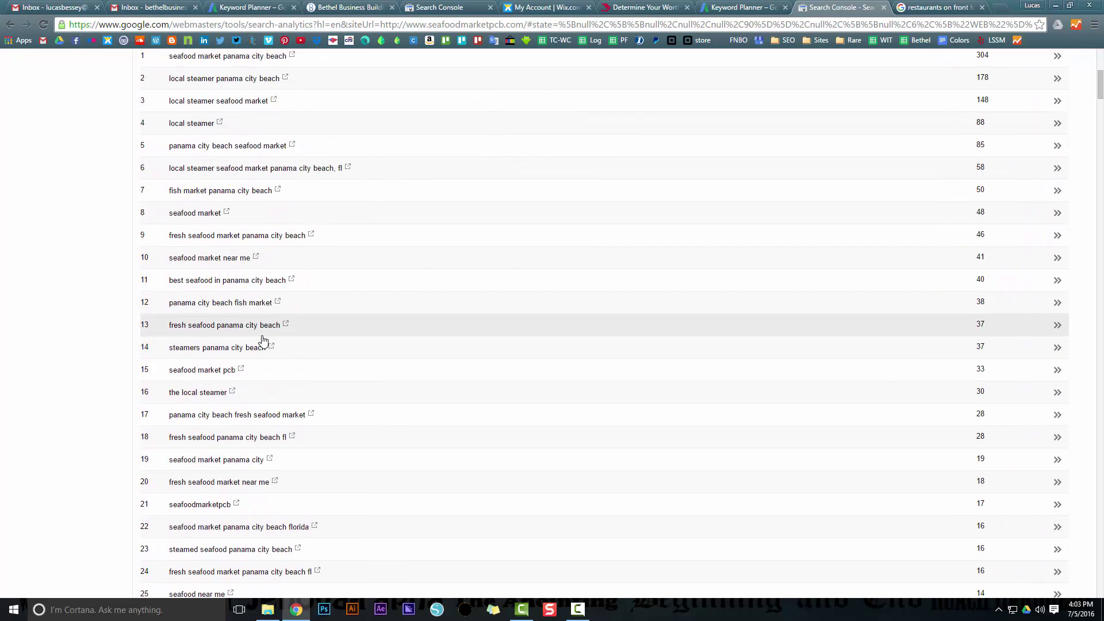
pyautogui.scroll(-2, 264, 339)
pyautogui.scroll(2, 288, 345)
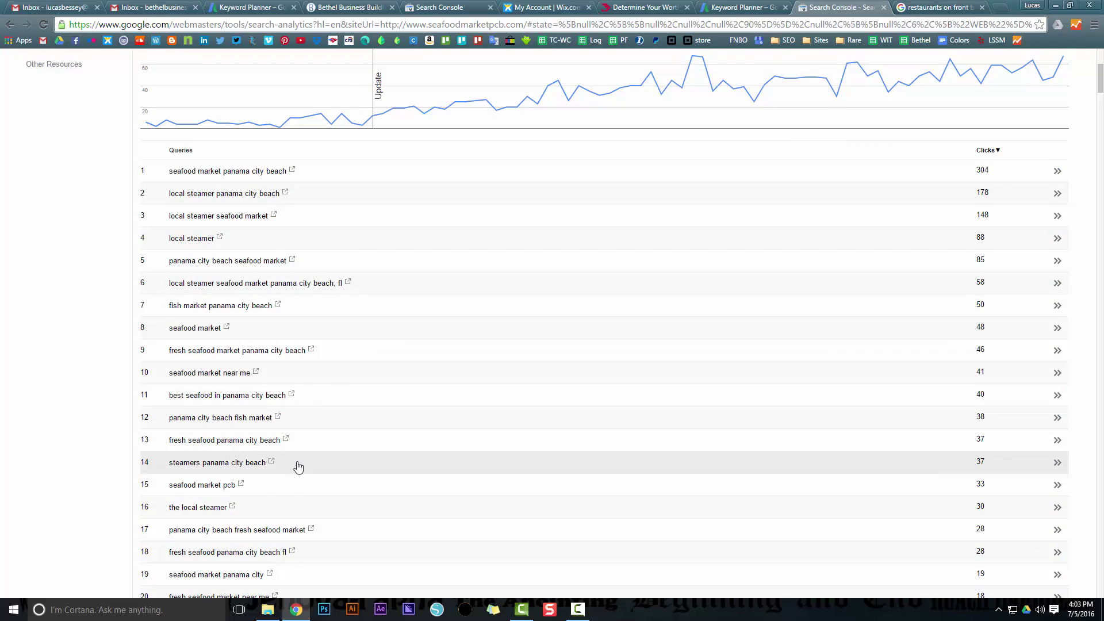
pyautogui.scroll(-4, 294, 459)
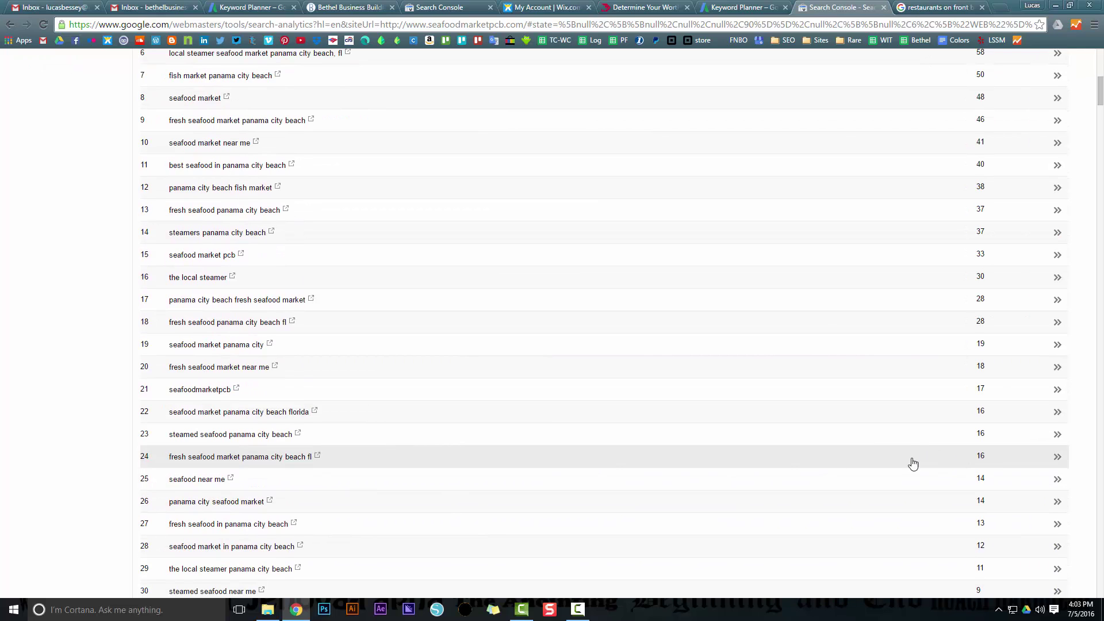
pyautogui.scroll(-2, 313, 477)
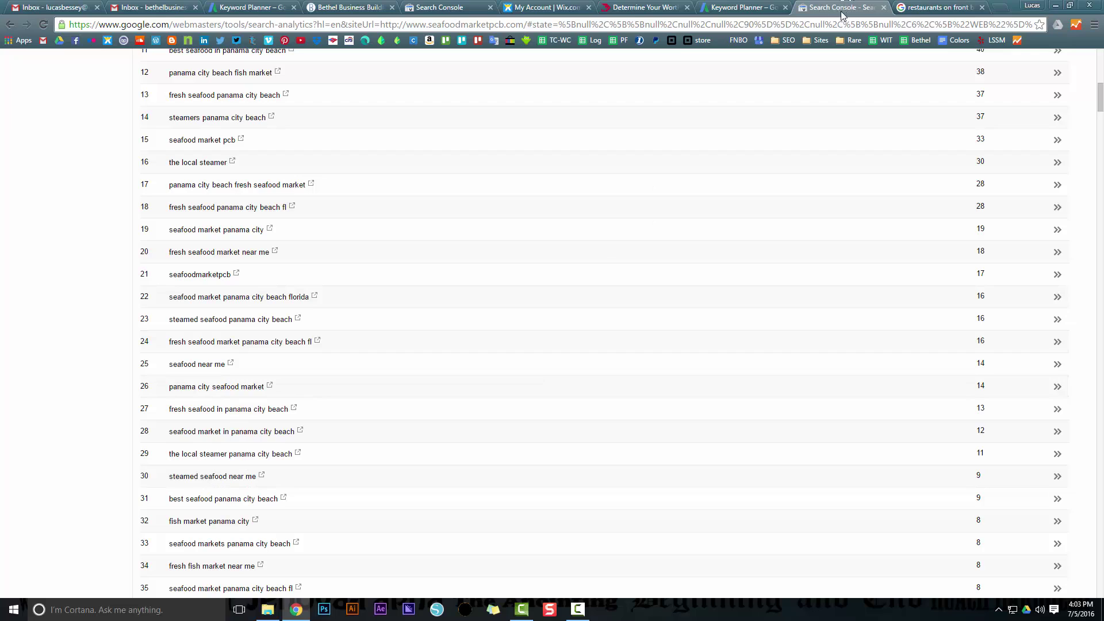
pyautogui.scroll(5, 468, 333)
pyautogui.scroll(-20, 468, 333)
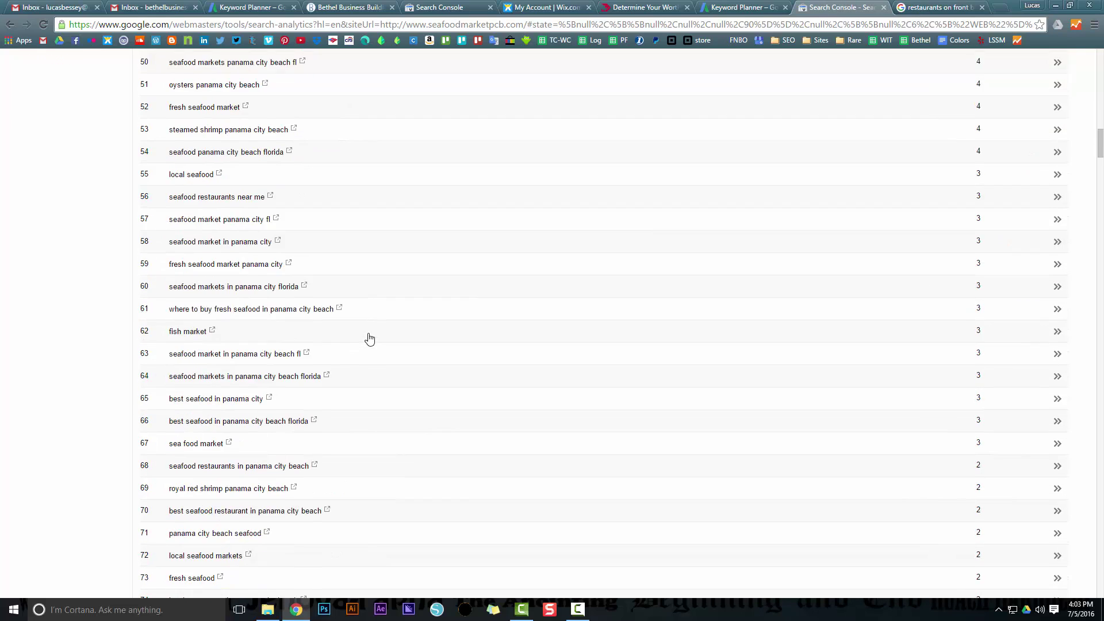
pyautogui.scroll(-19, 370, 339)
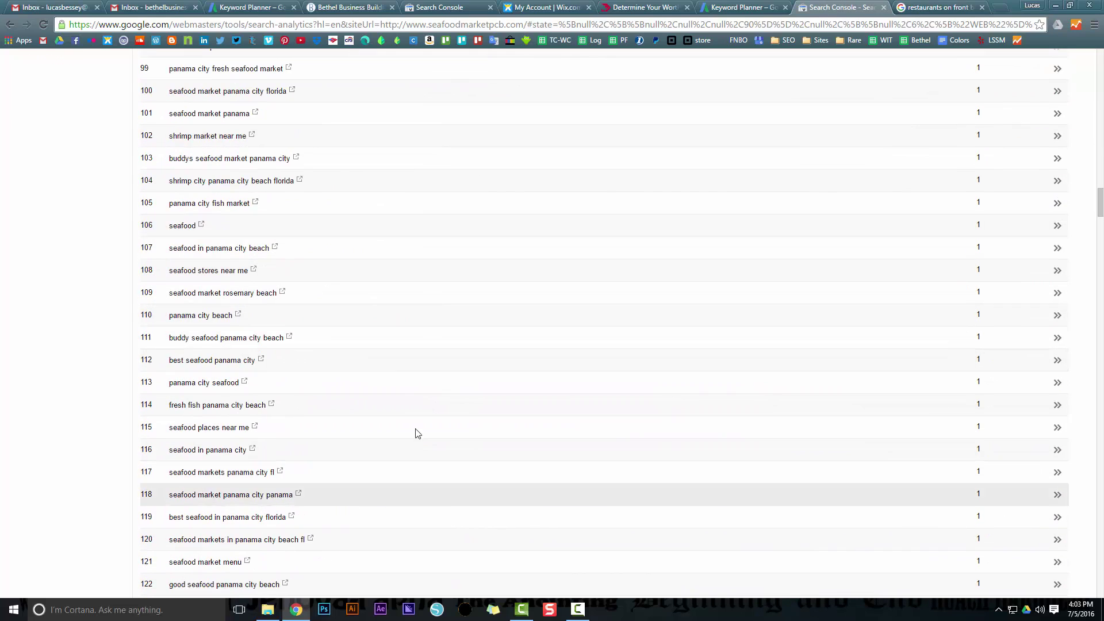
pyautogui.scroll(-5, 417, 433)
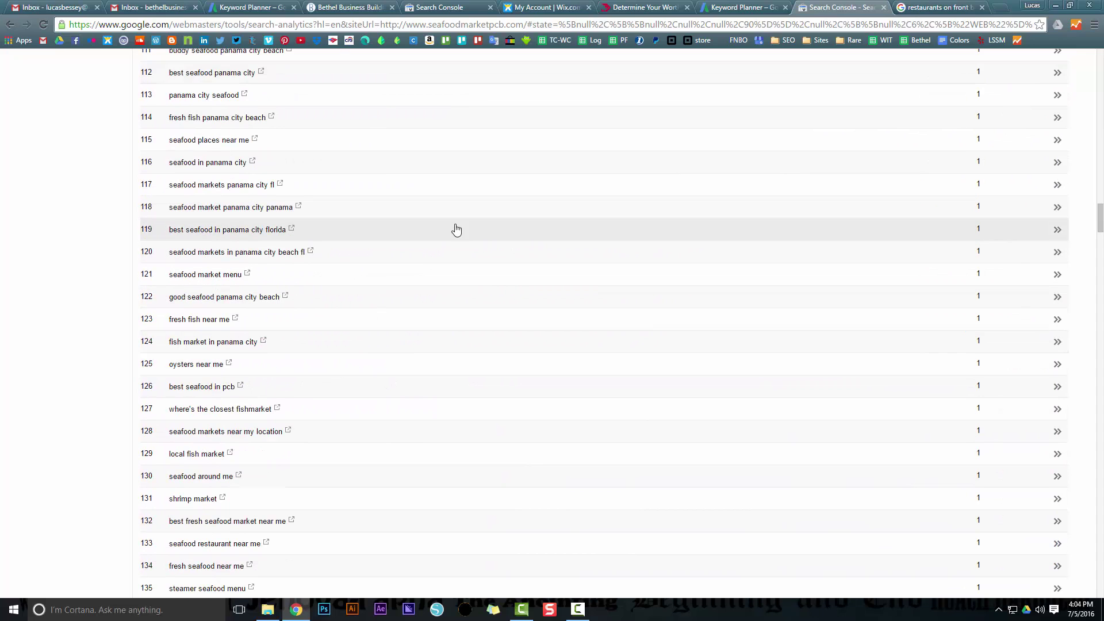
# Search Google for 'keyword planner' and open the Google Keyword Planner result.
pyautogui.click(248, 7)
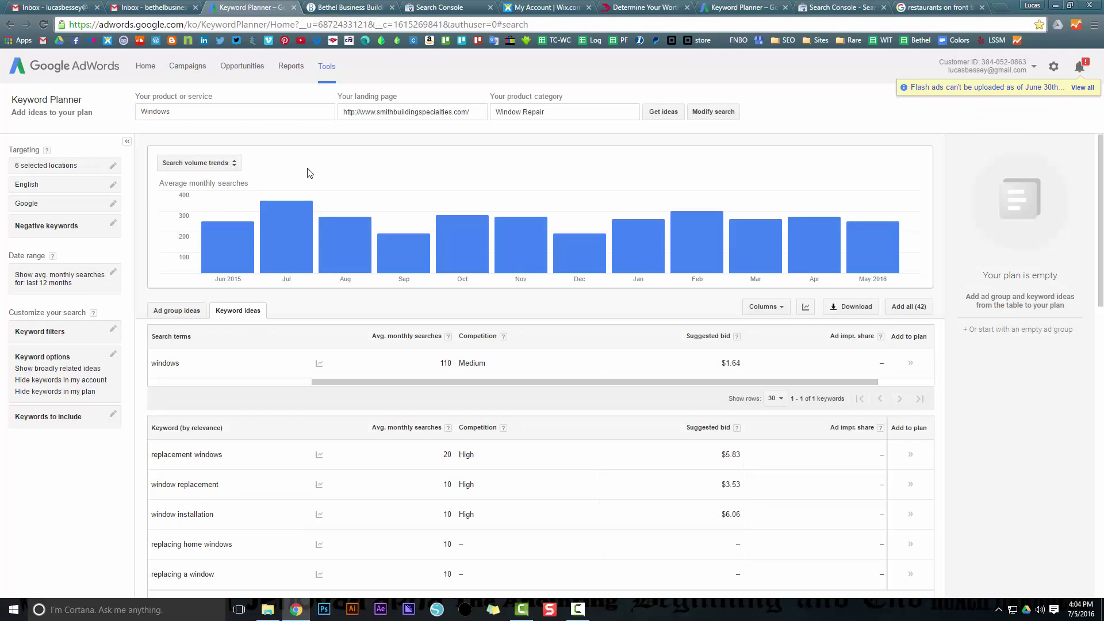
pyautogui.click(180, 113)
pyautogui.doubleClick(180, 114)
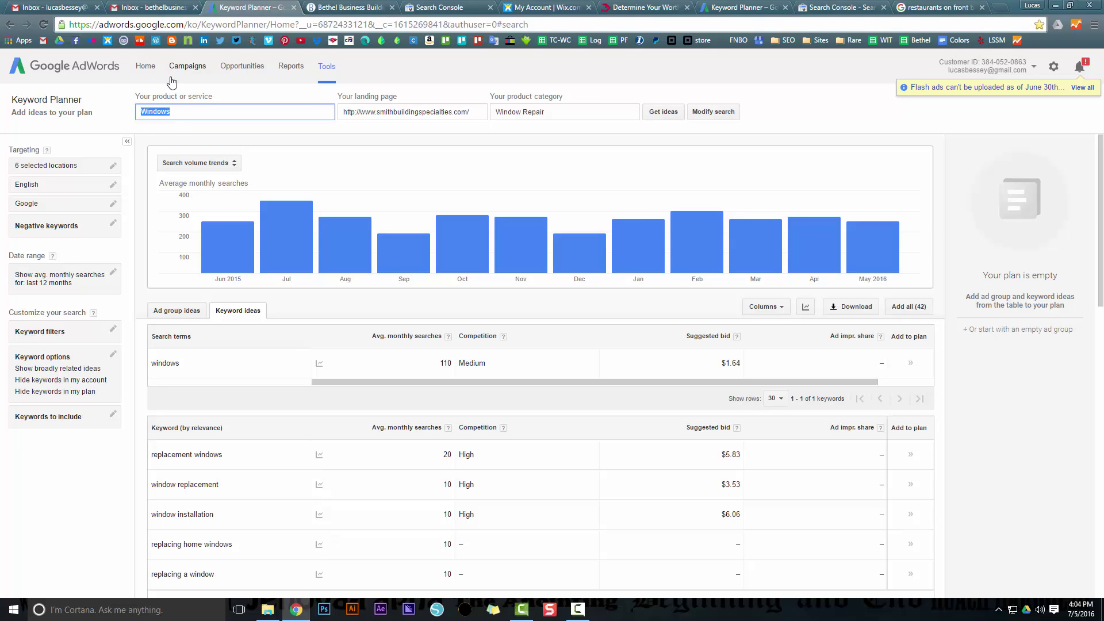
pyautogui.click(183, 25)
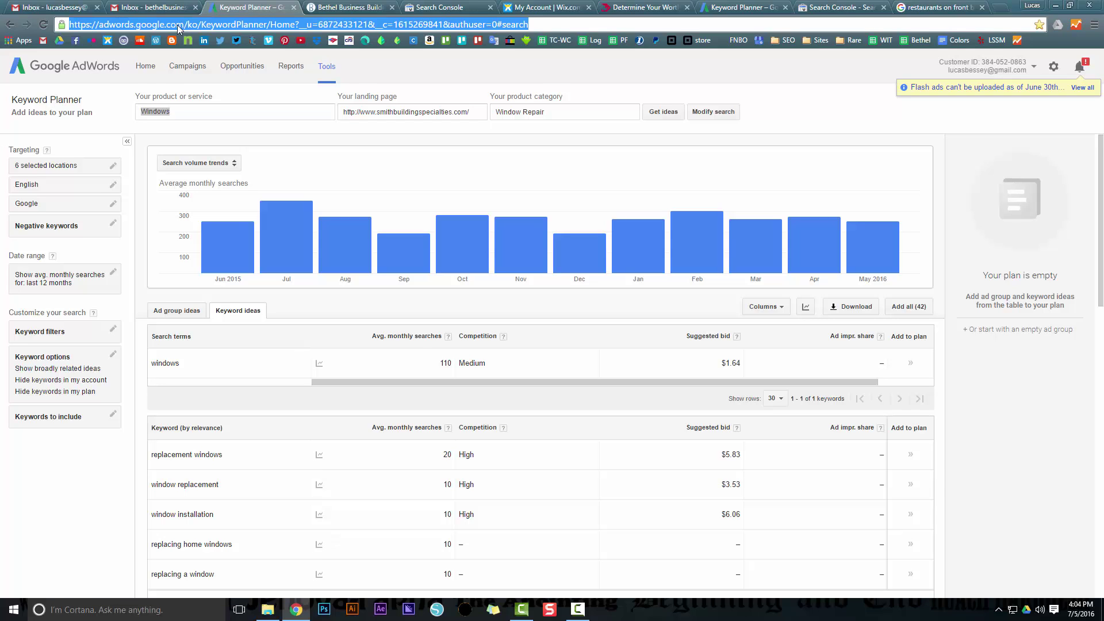
pyautogui.write('keywo')
pyautogui.write('rd plan')
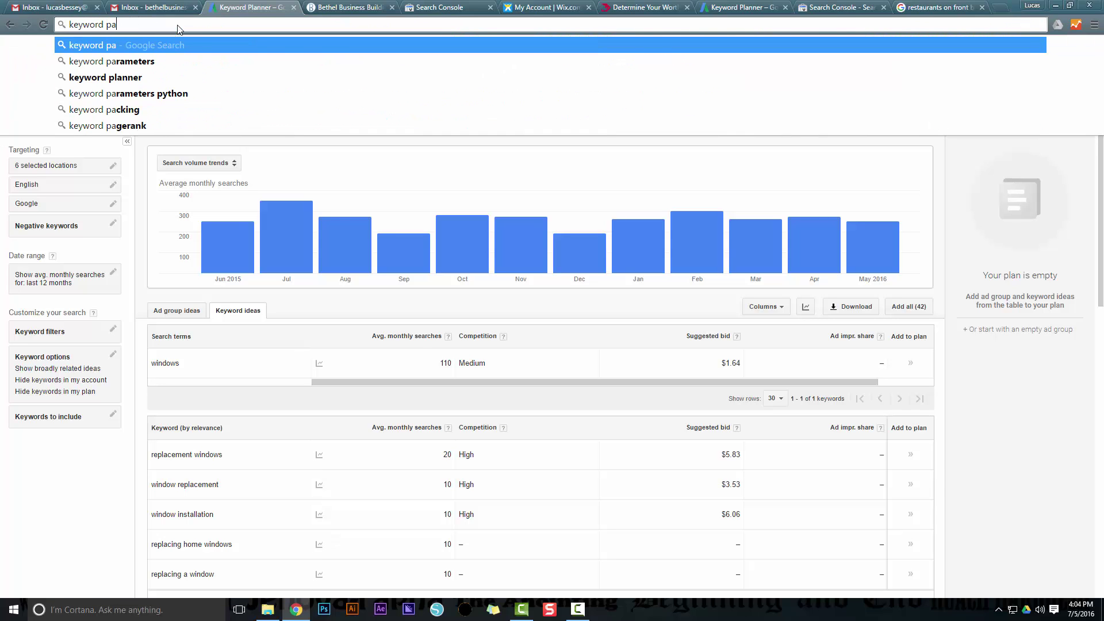
pyautogui.write('ner')
pyautogui.press('Return')
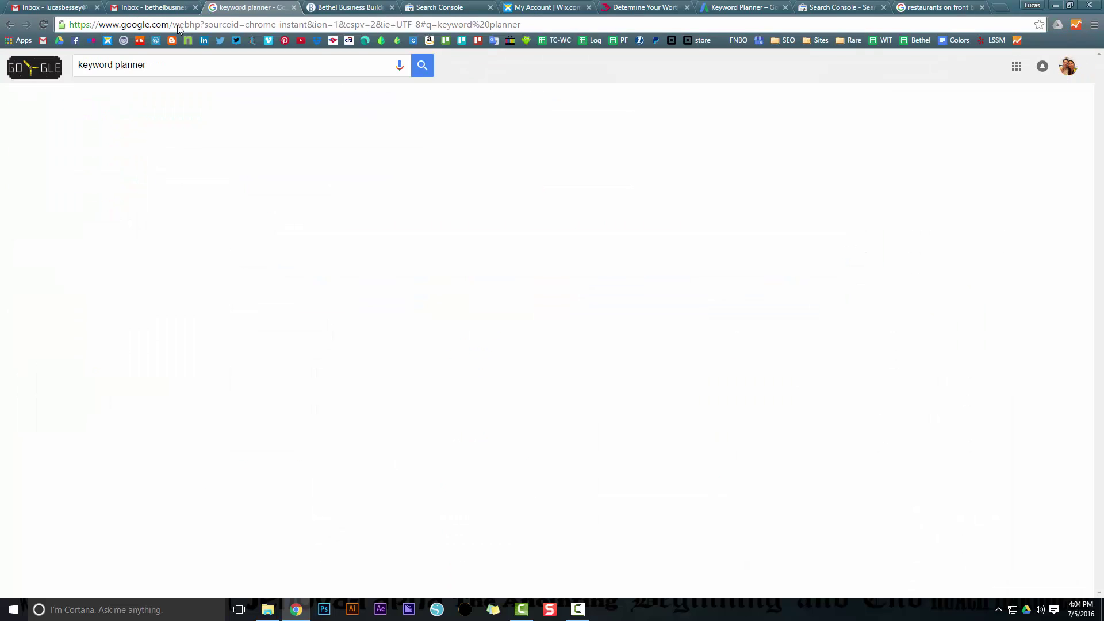
pyautogui.click(173, 154)
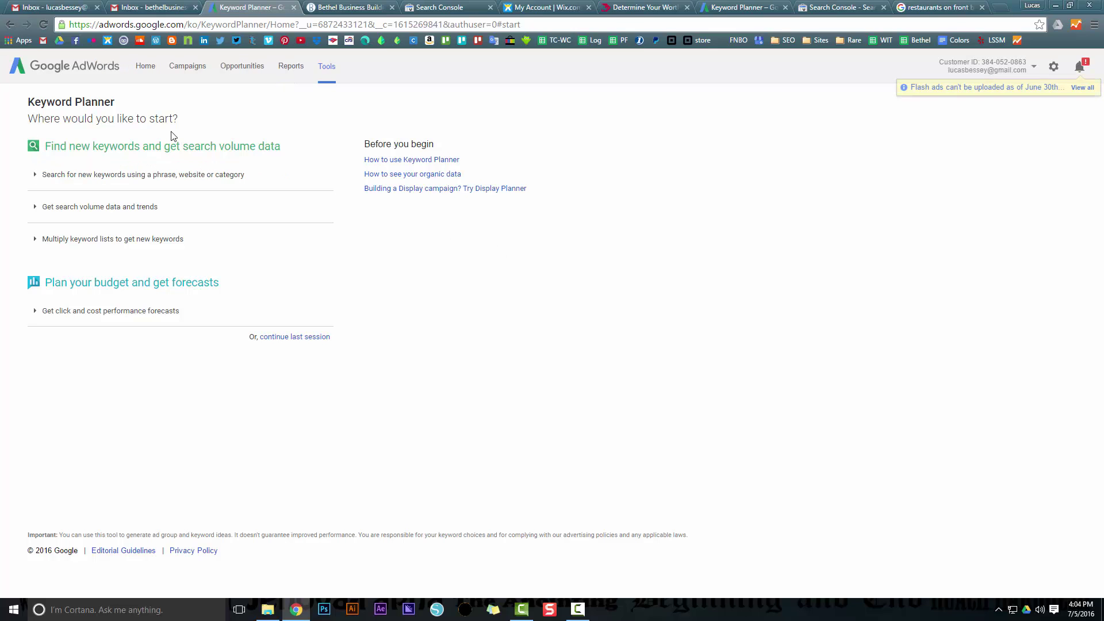
# Enter Seafood as the product and paste the seafoodmarketpcb.com address as the landing page.
pyautogui.click(135, 179)
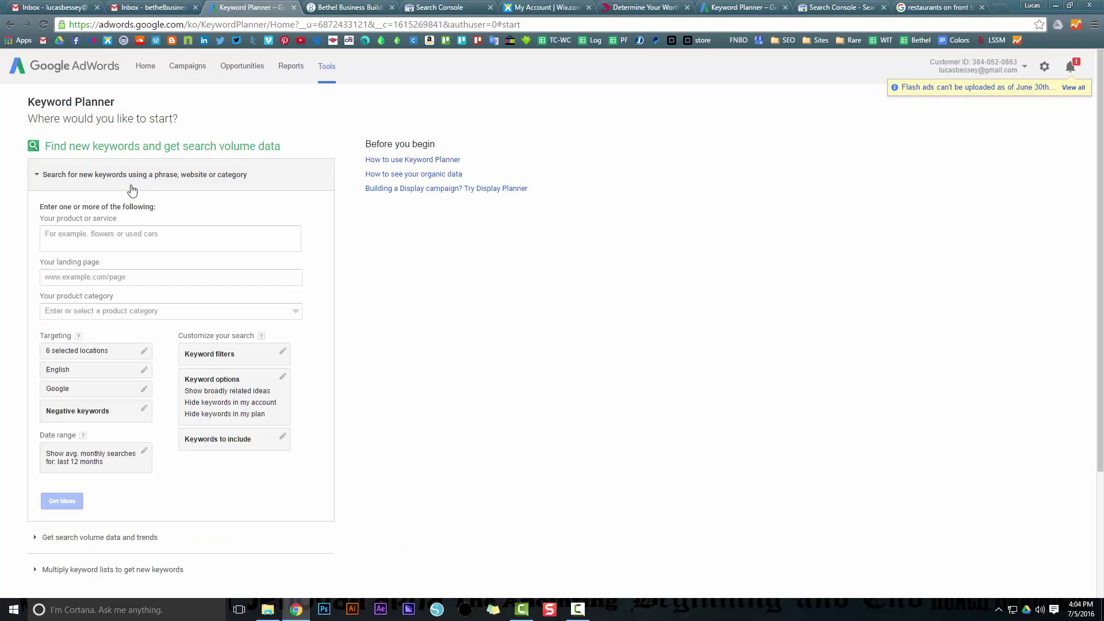
pyautogui.click(177, 239)
pyautogui.write('Seafood')
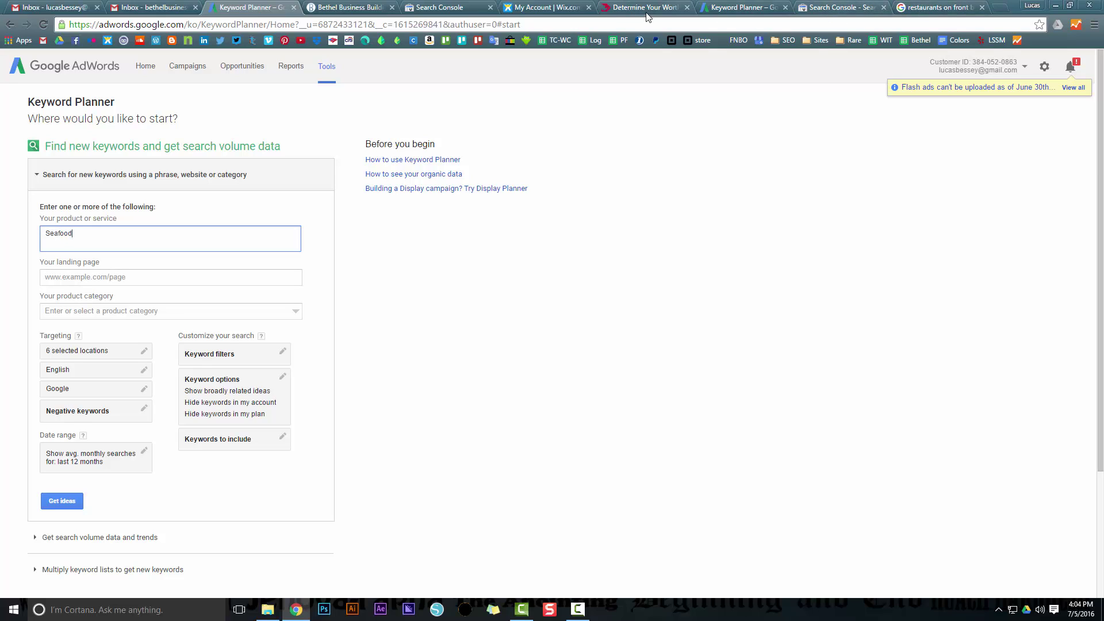
pyautogui.click(1001, 10)
pyautogui.write('seafoodmarketpcb.com')
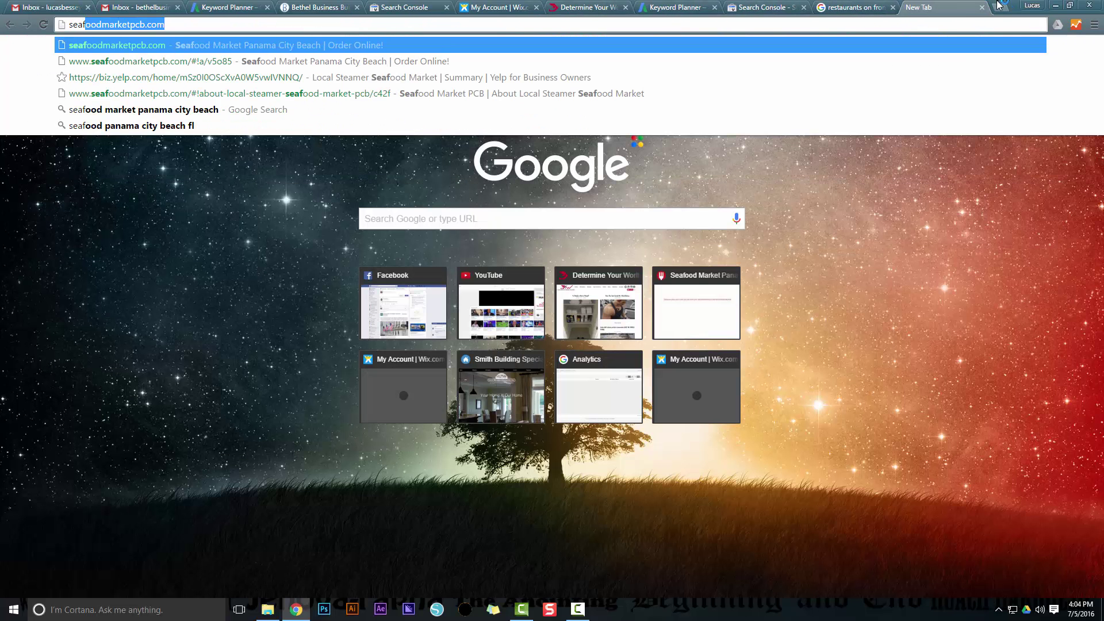
pyautogui.press('Return')
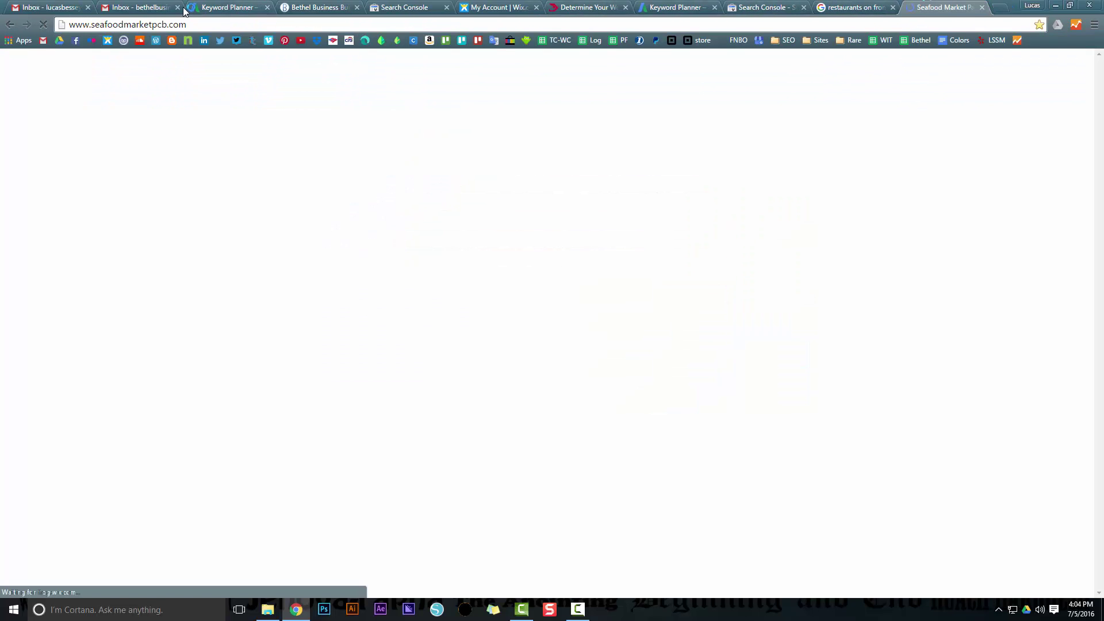
pyautogui.click(179, 22)
pyautogui.hotkey('ctrl', 'c')
pyautogui.click(225, 7)
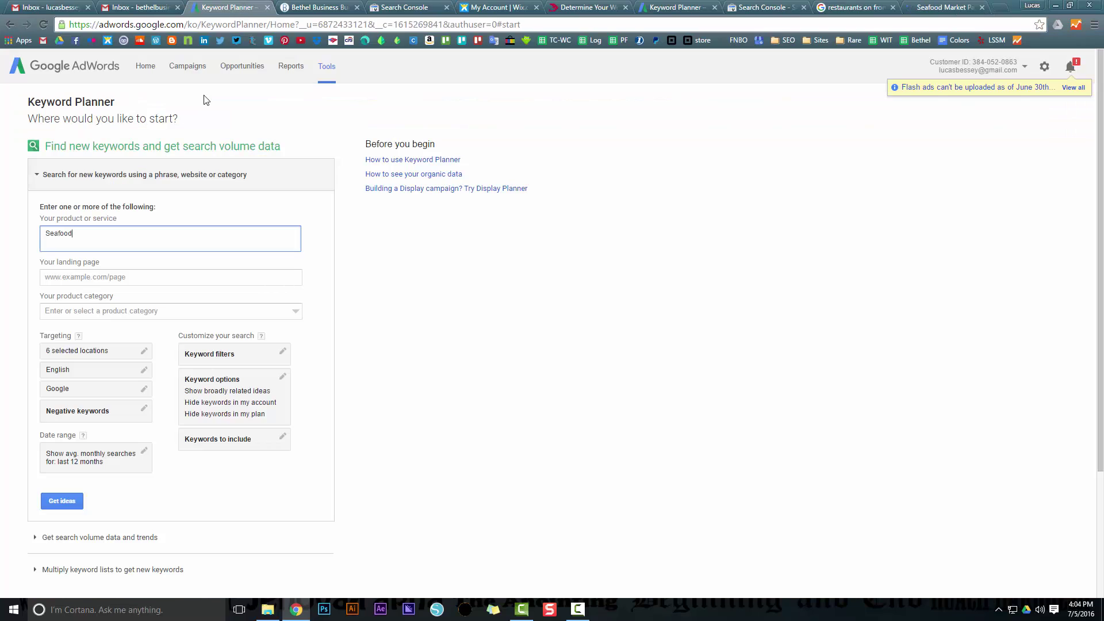
pyautogui.click(95, 278)
pyautogui.hotkey('ctrl', 'v')
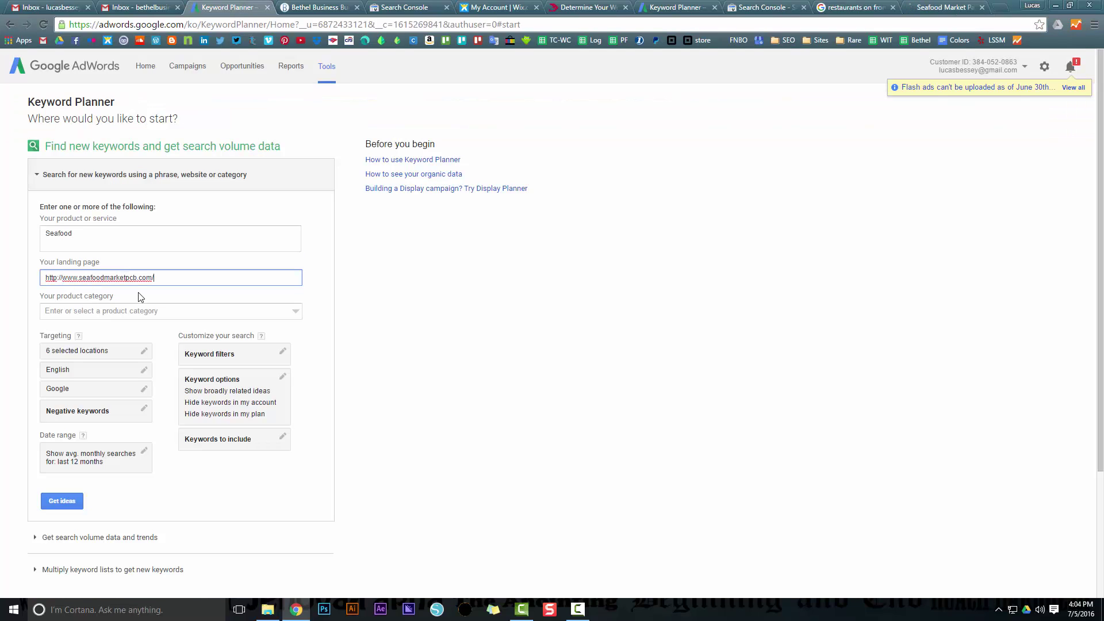
# Set the product category to Food & Groceries > Food > Fish & Seafood > Shrimp & Prawns.
pyautogui.click(111, 310)
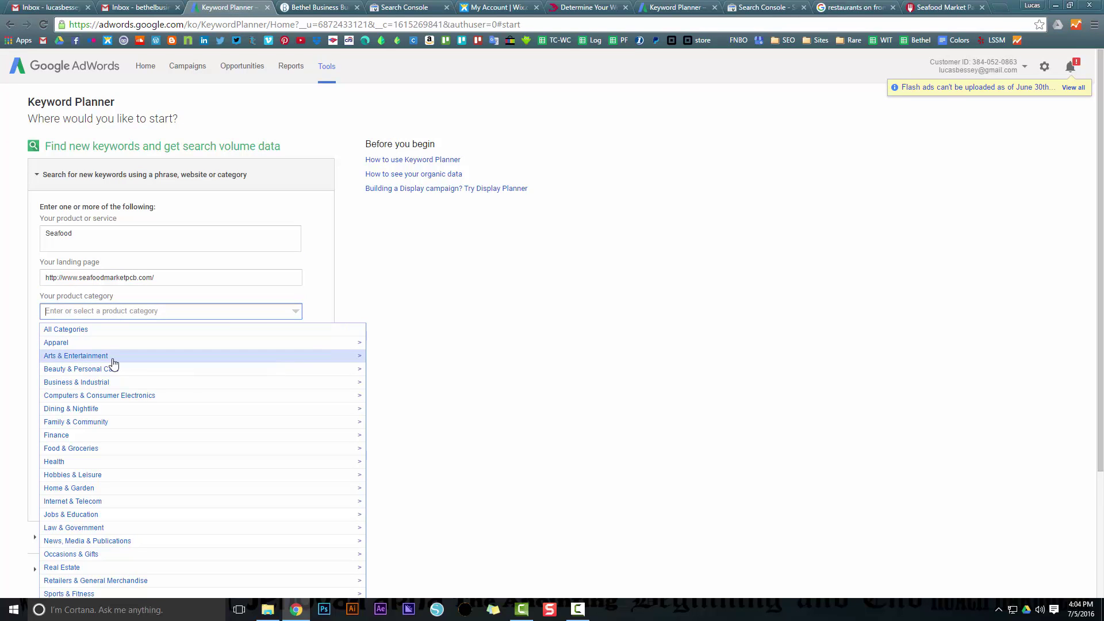
pyautogui.scroll(-1, 115, 368)
pyautogui.scroll(-1, 115, 373)
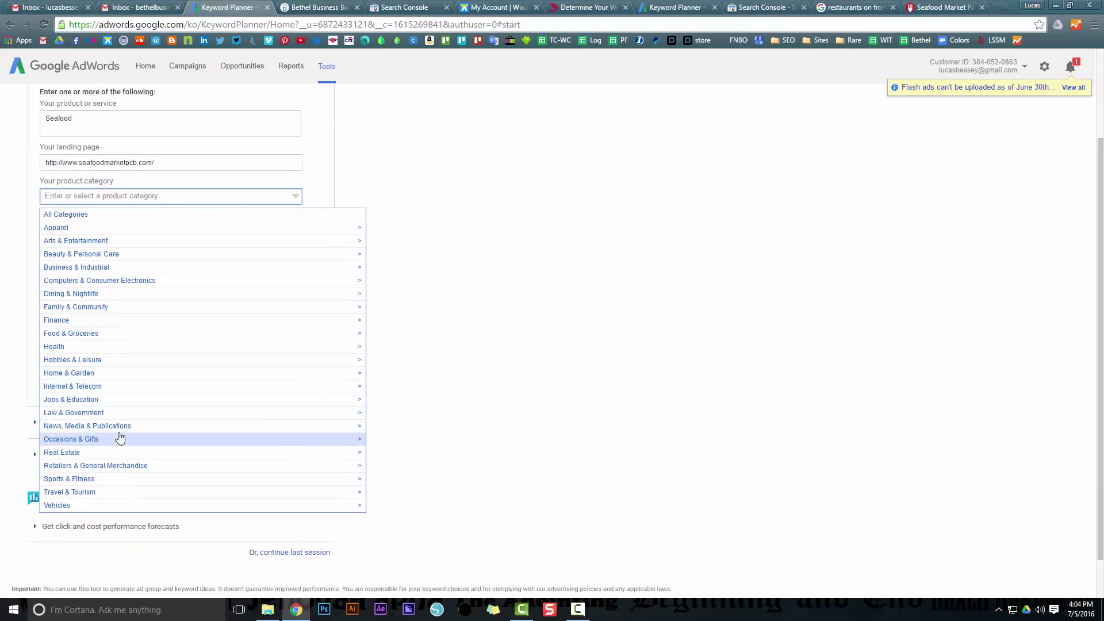
pyautogui.click(123, 334)
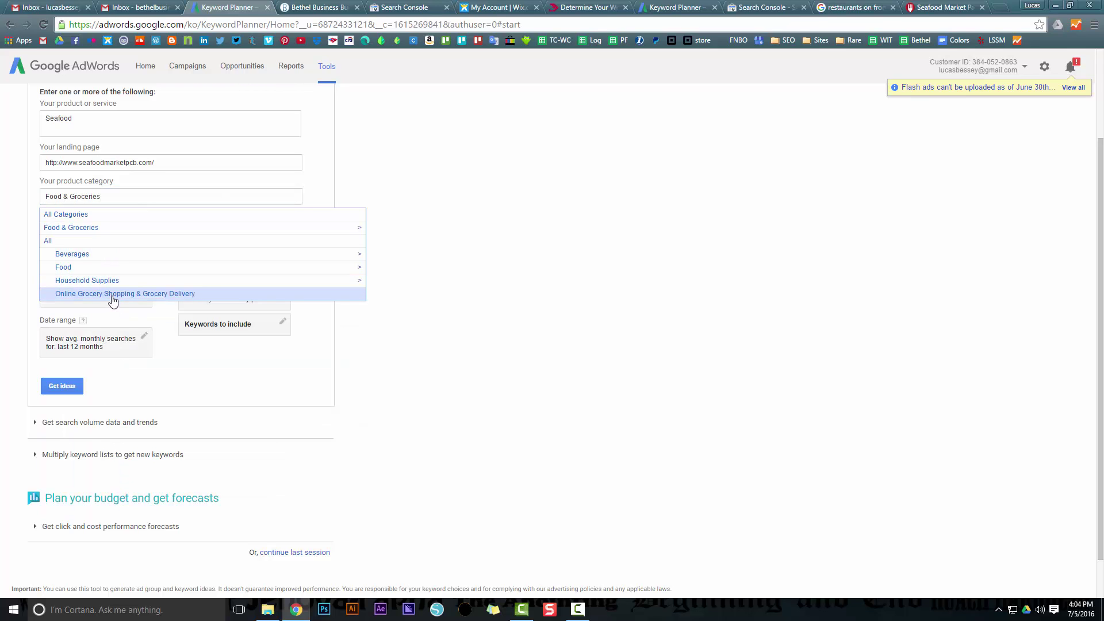
pyautogui.scroll(-1, 106, 288)
pyautogui.click(88, 218)
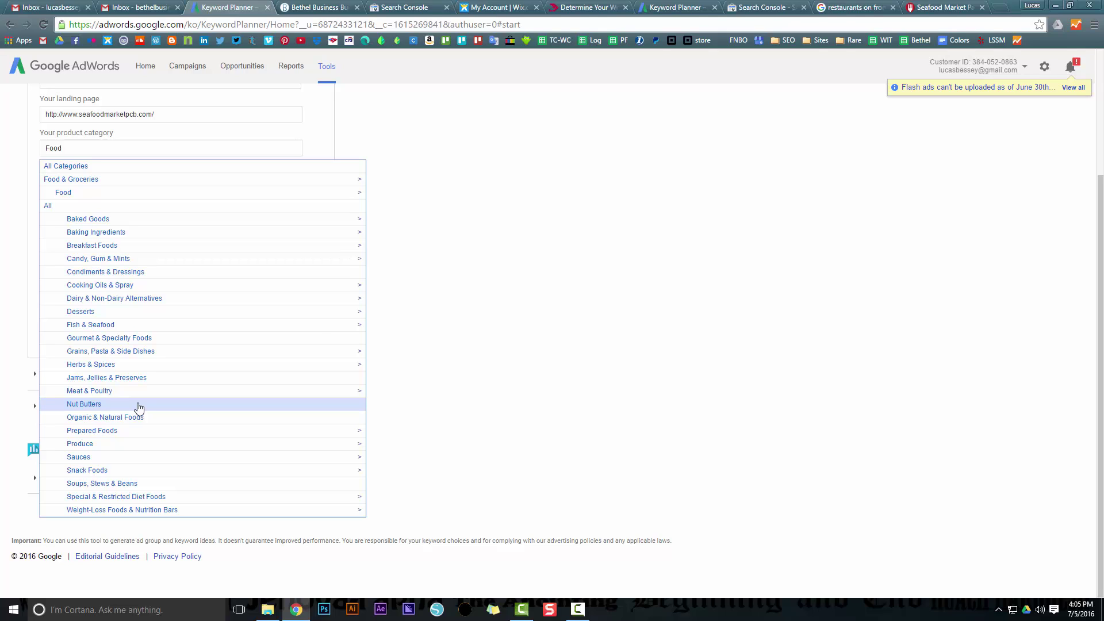
pyautogui.click(97, 324)
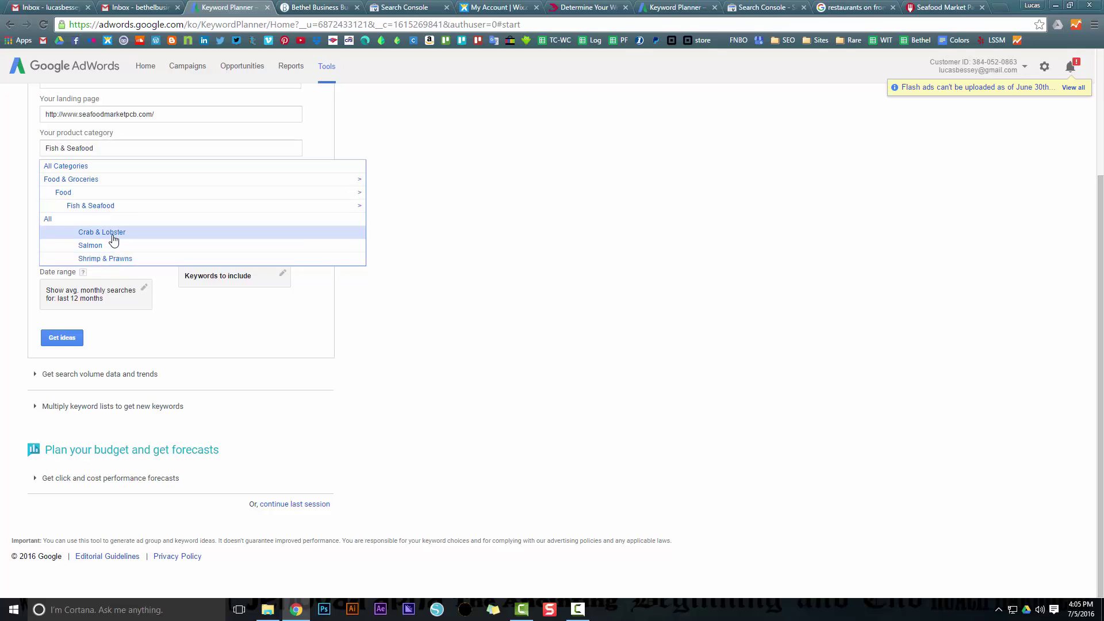
pyautogui.click(115, 257)
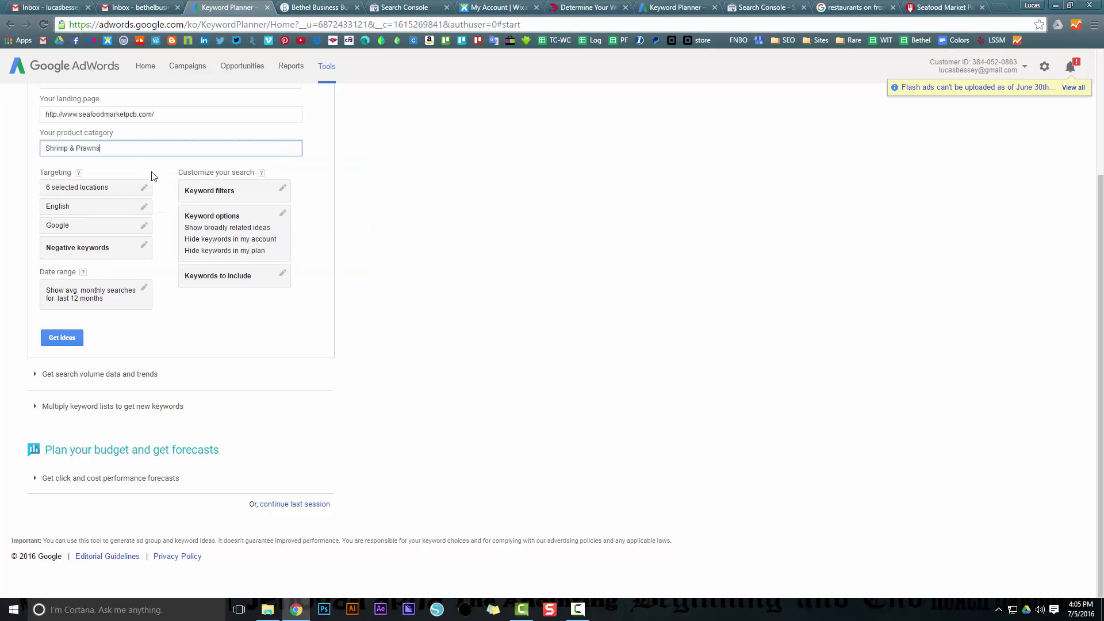
pyautogui.click(101, 194)
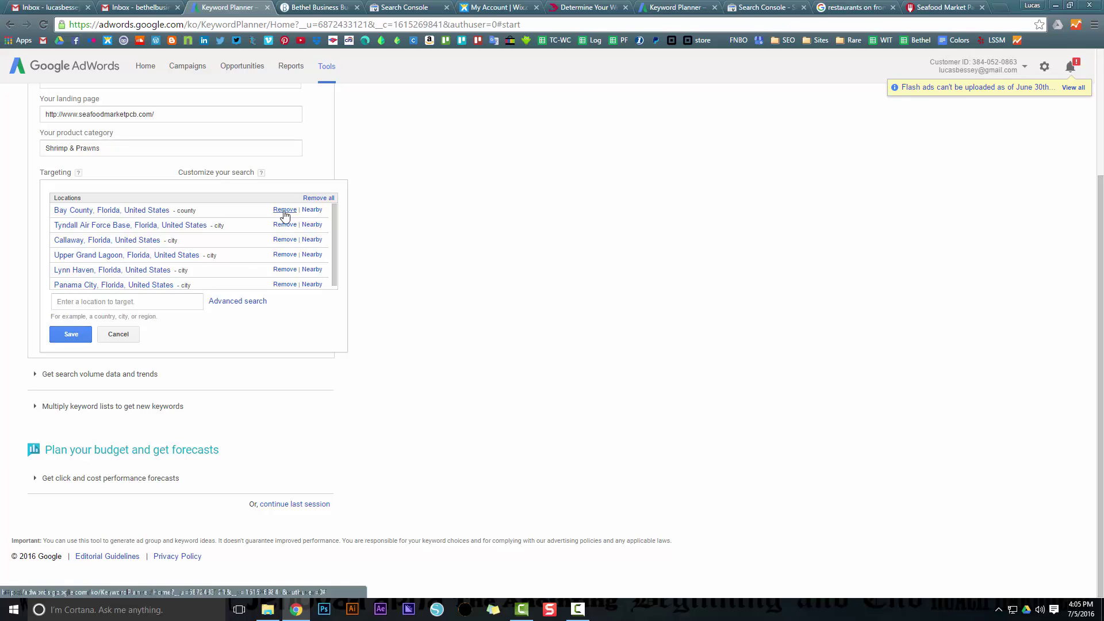
# Keep the six Bay County target locations unchanged and get keyword ideas for Seafood.
pyautogui.click(312, 211)
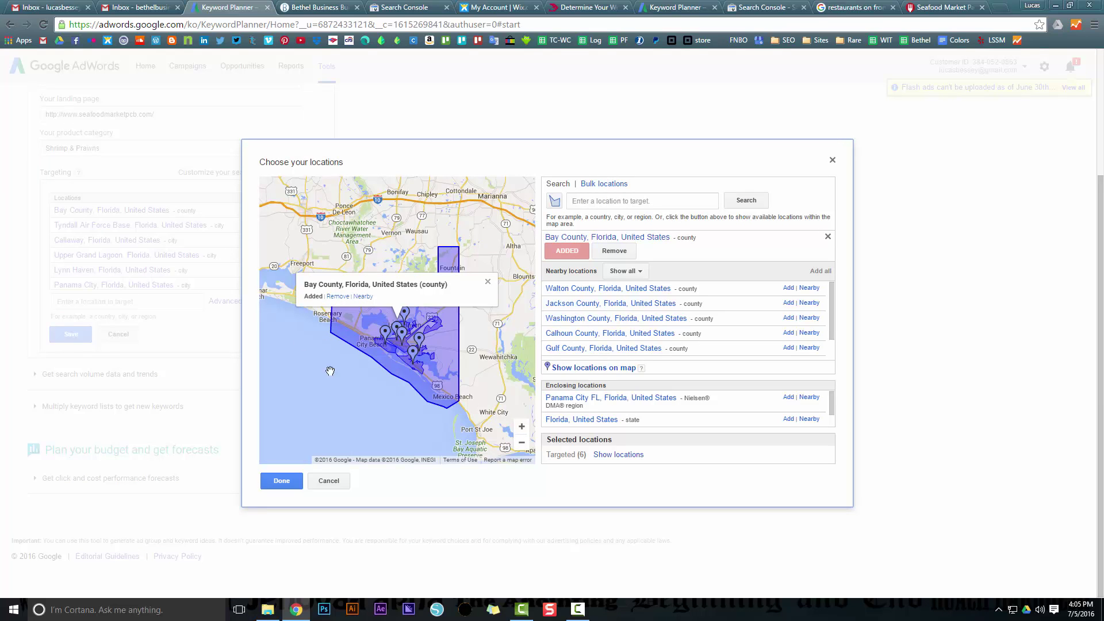
pyautogui.click(327, 483)
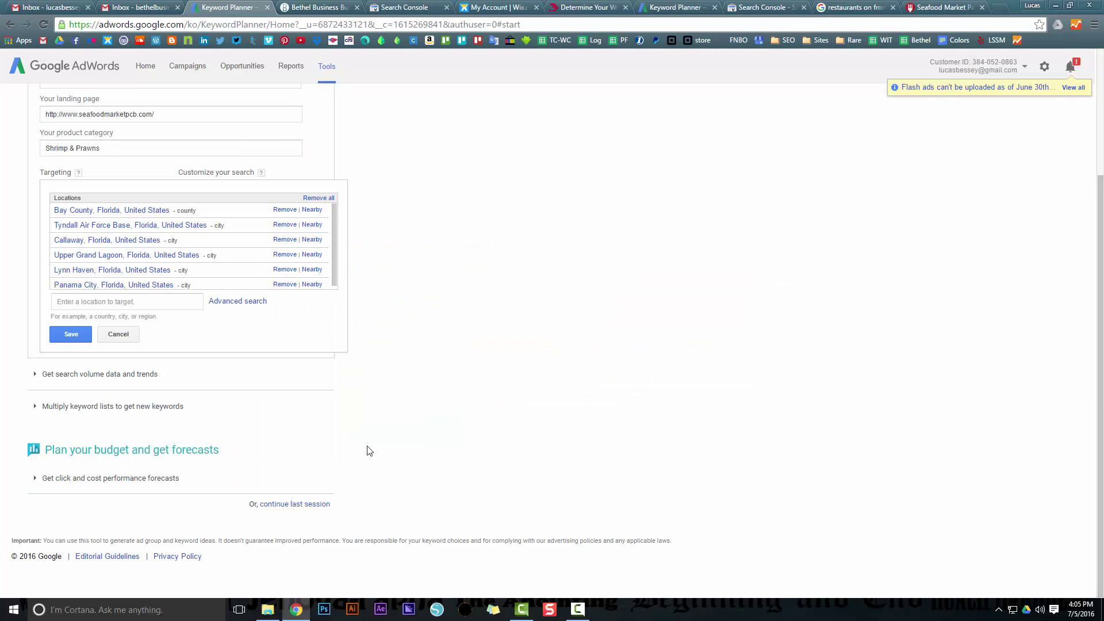
pyautogui.click(89, 336)
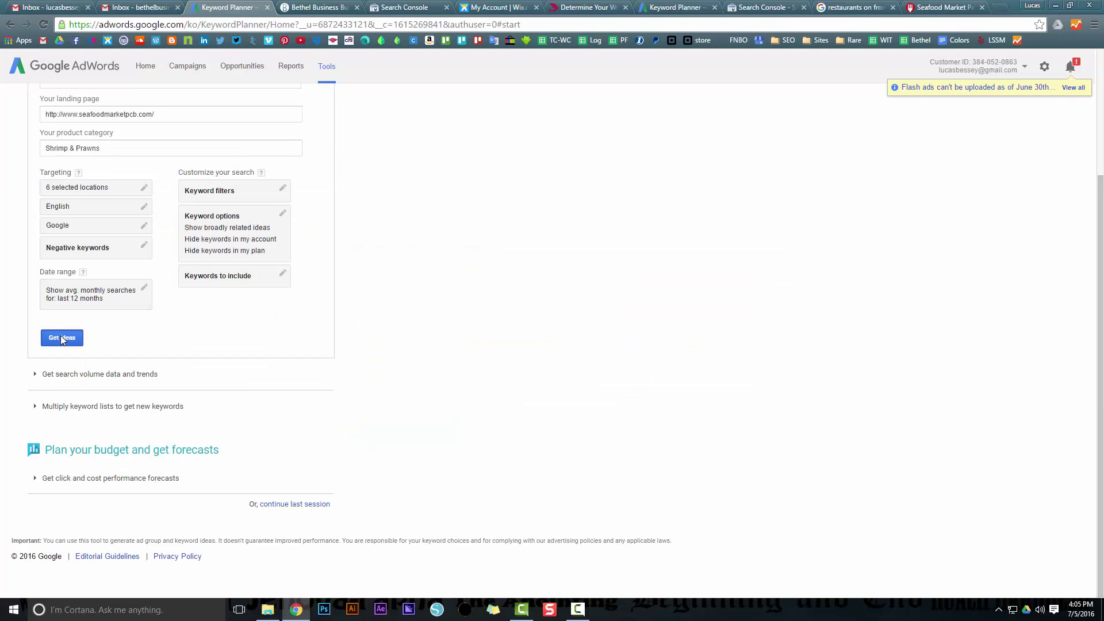
pyautogui.click(62, 338)
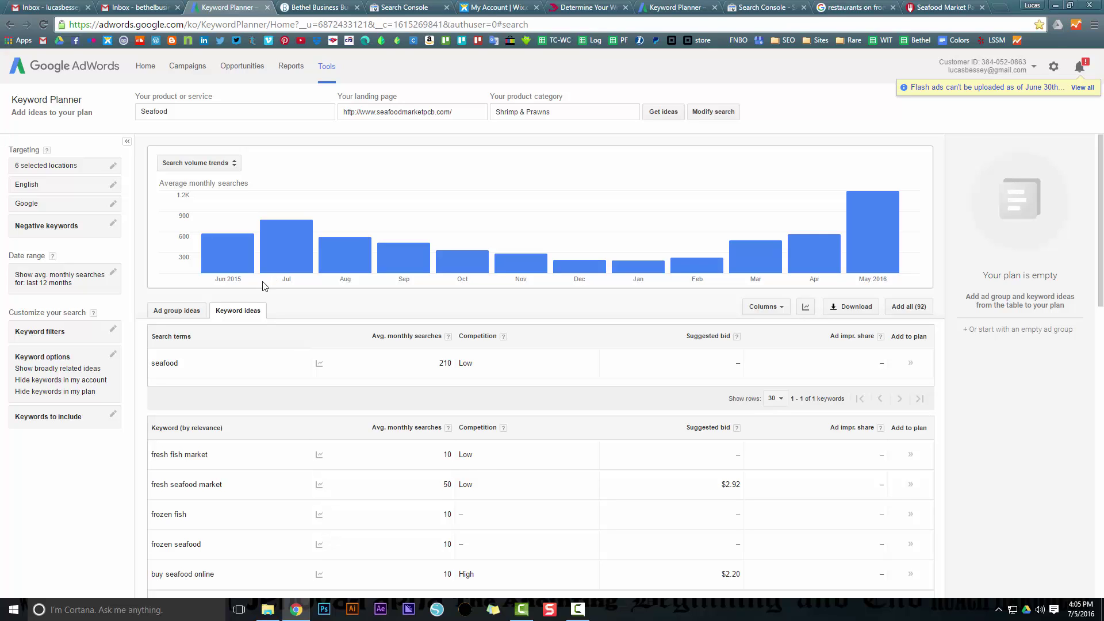
pyautogui.moveTo(342, 252)
pyautogui.moveTo(215, 241)
pyautogui.scroll(-1, 286, 347)
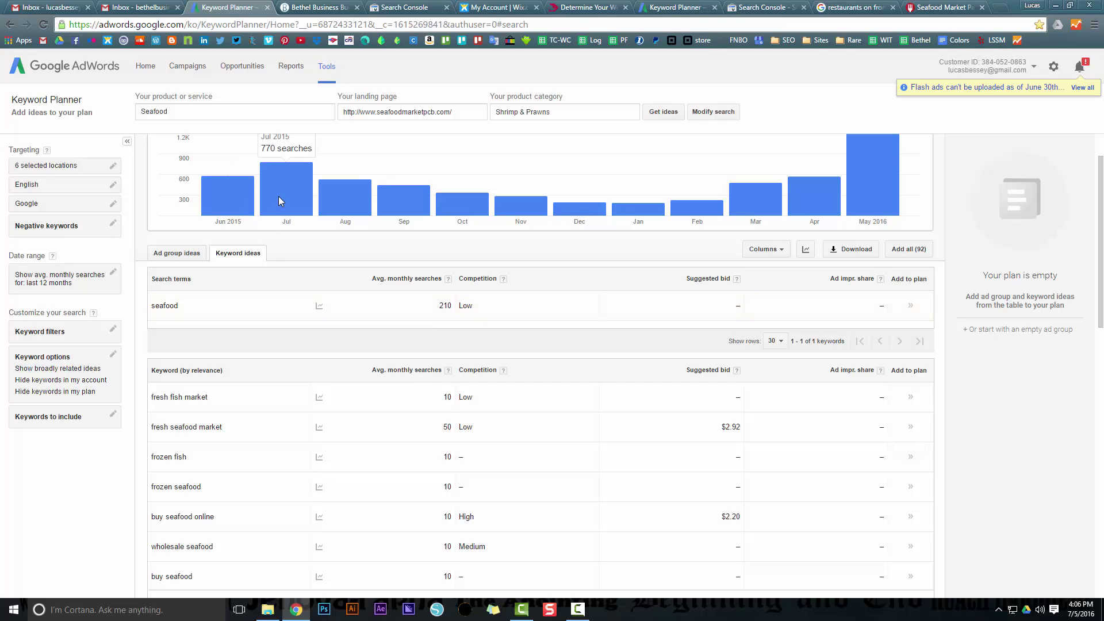
pyautogui.moveTo(341, 202)
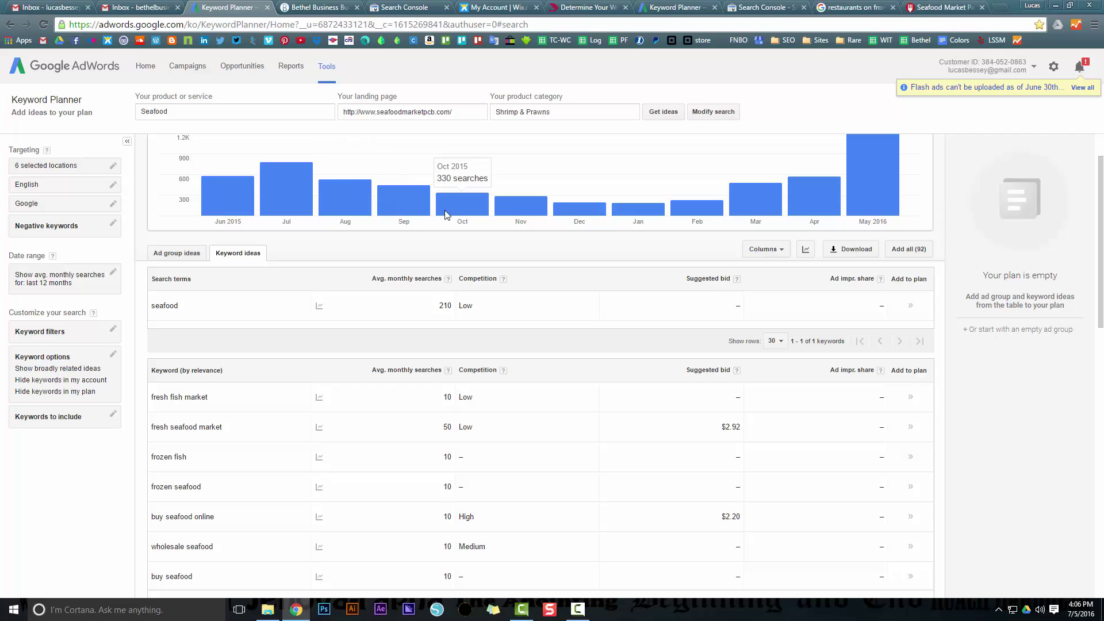
pyautogui.scroll(-3, 412, 329)
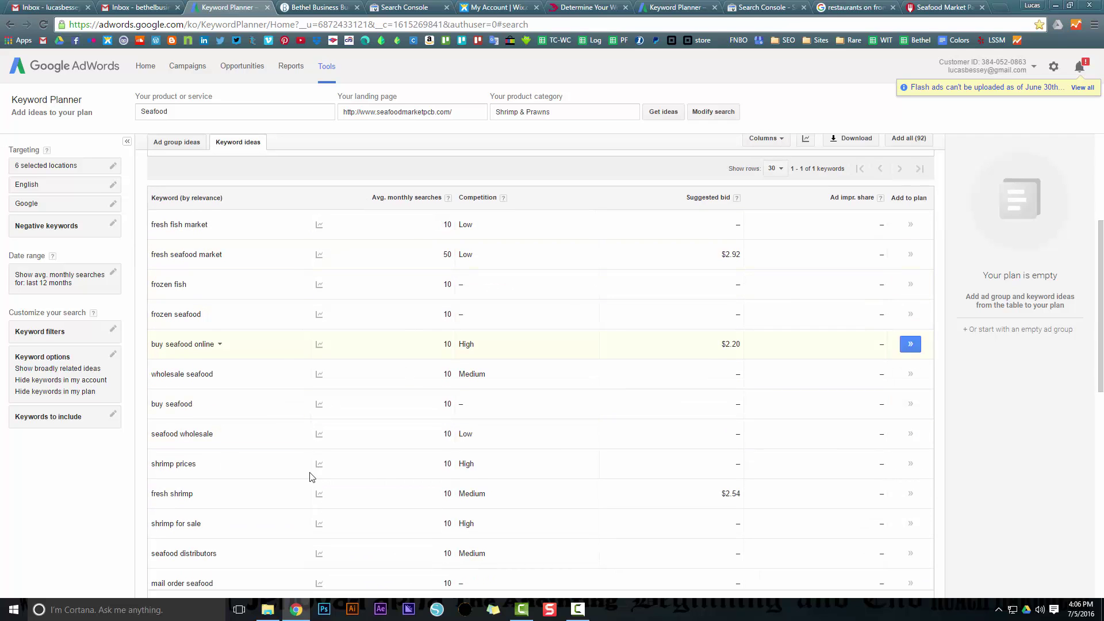
pyautogui.scroll(-3, 424, 362)
pyautogui.scroll(3, 425, 363)
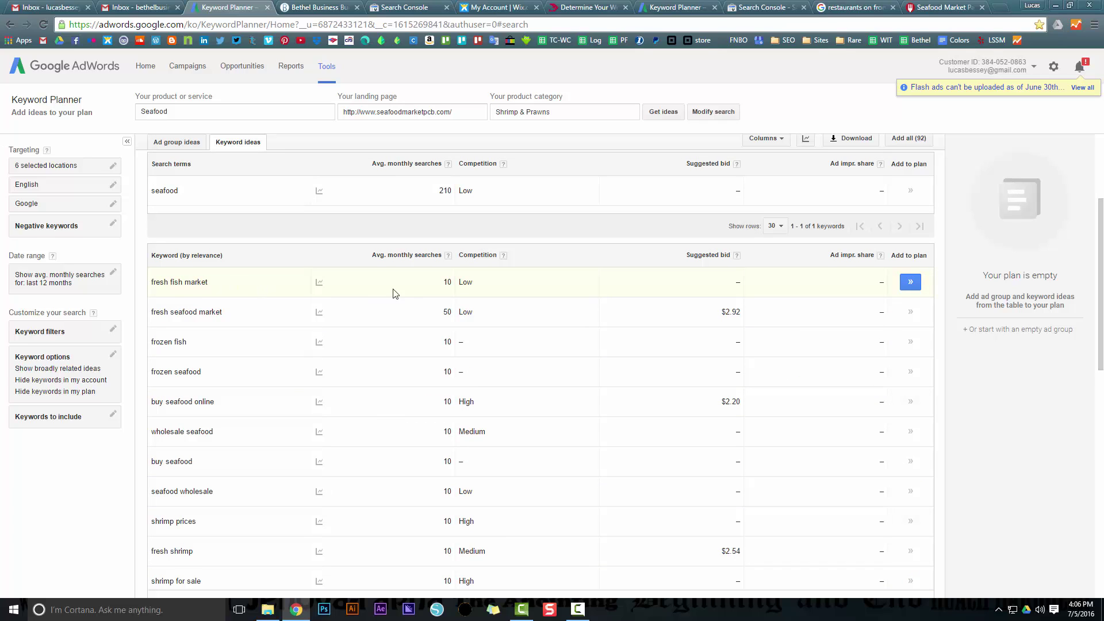
pyautogui.click(504, 259)
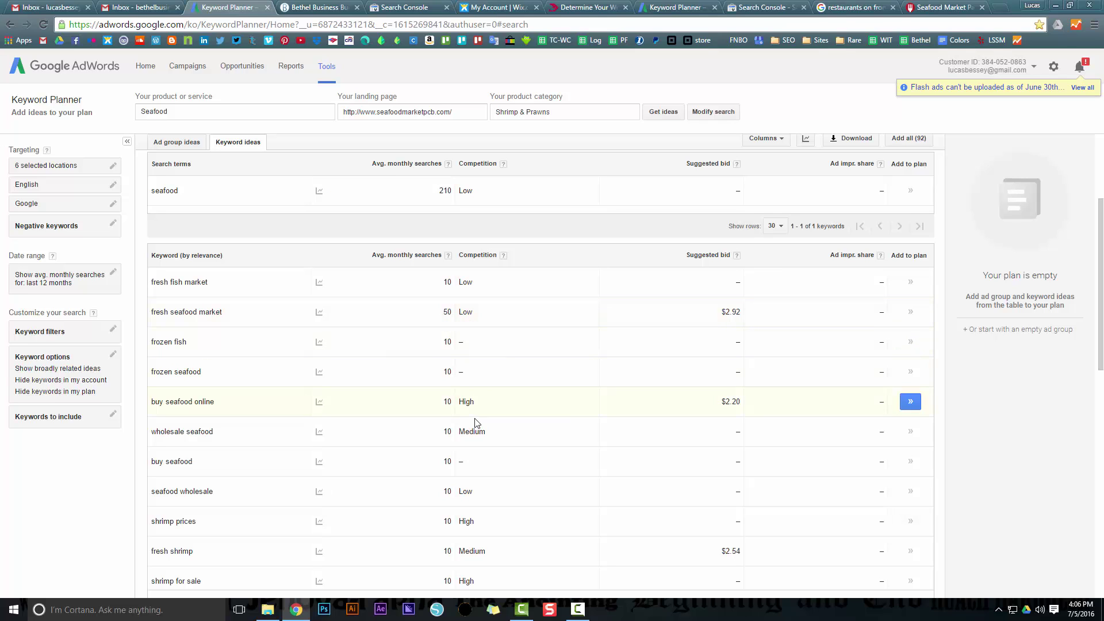
pyautogui.scroll(-1, 466, 401)
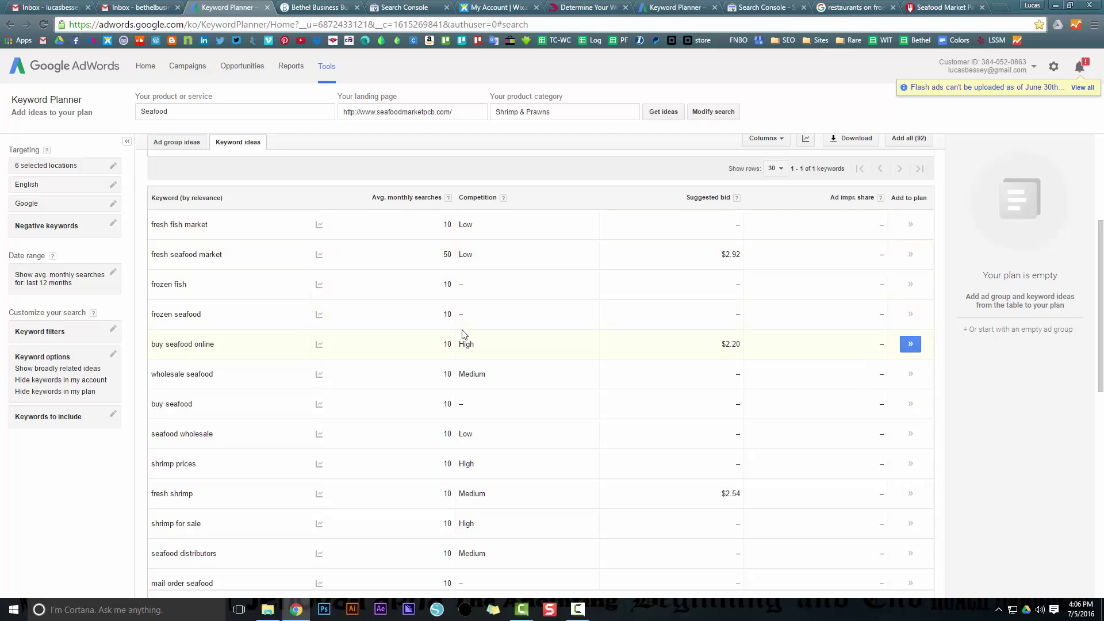
pyautogui.scroll(-2, 222, 436)
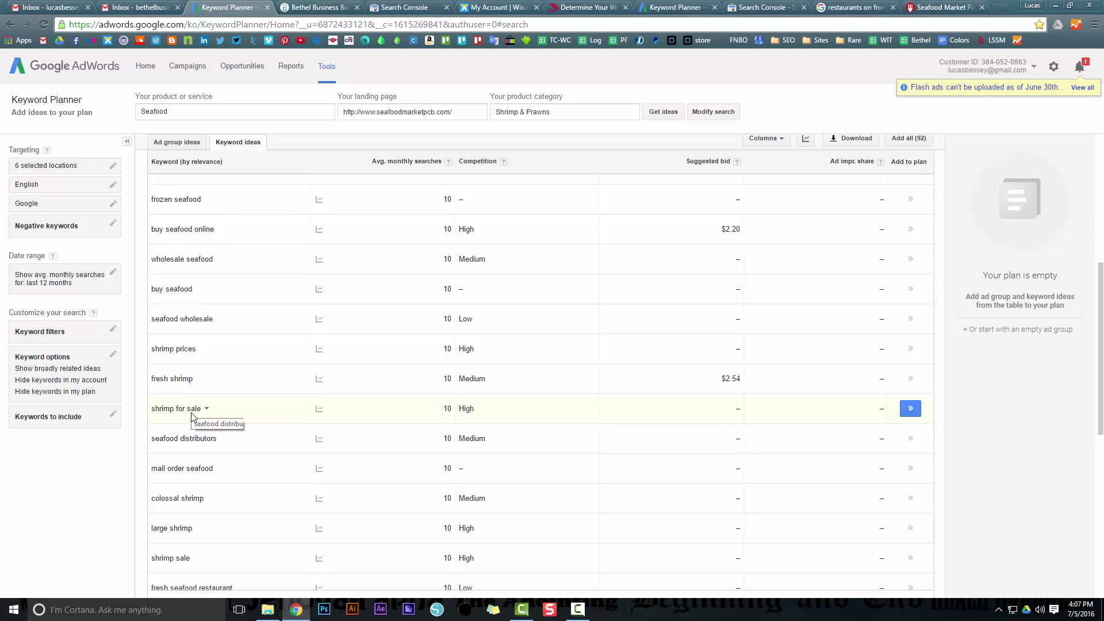
pyautogui.scroll(-2, 193, 383)
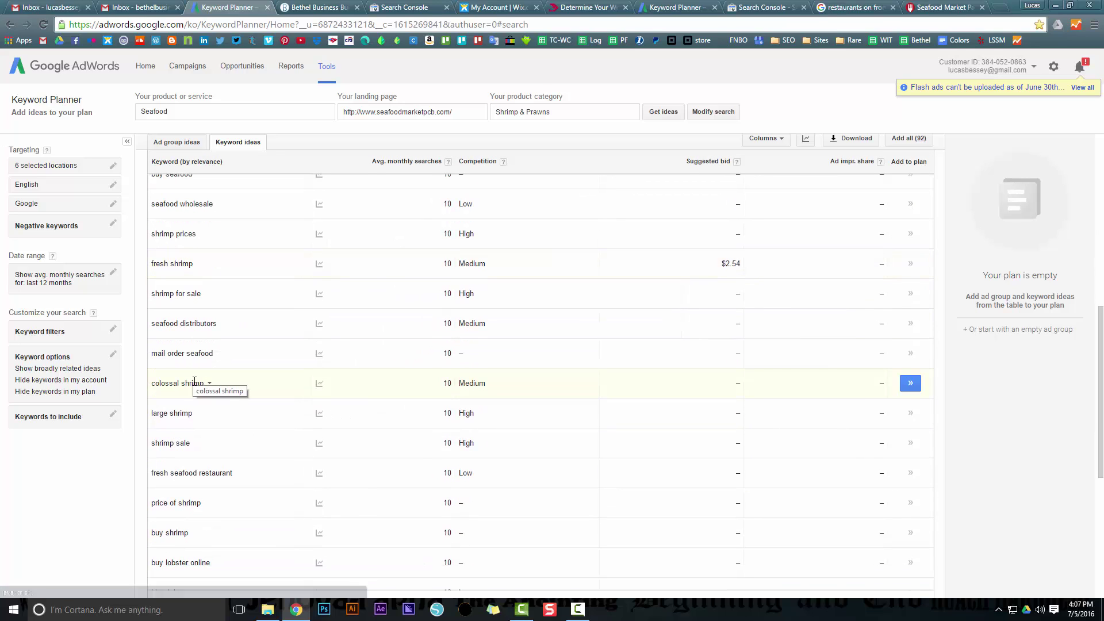
pyautogui.scroll(2, 206, 500)
pyautogui.scroll(4, 205, 500)
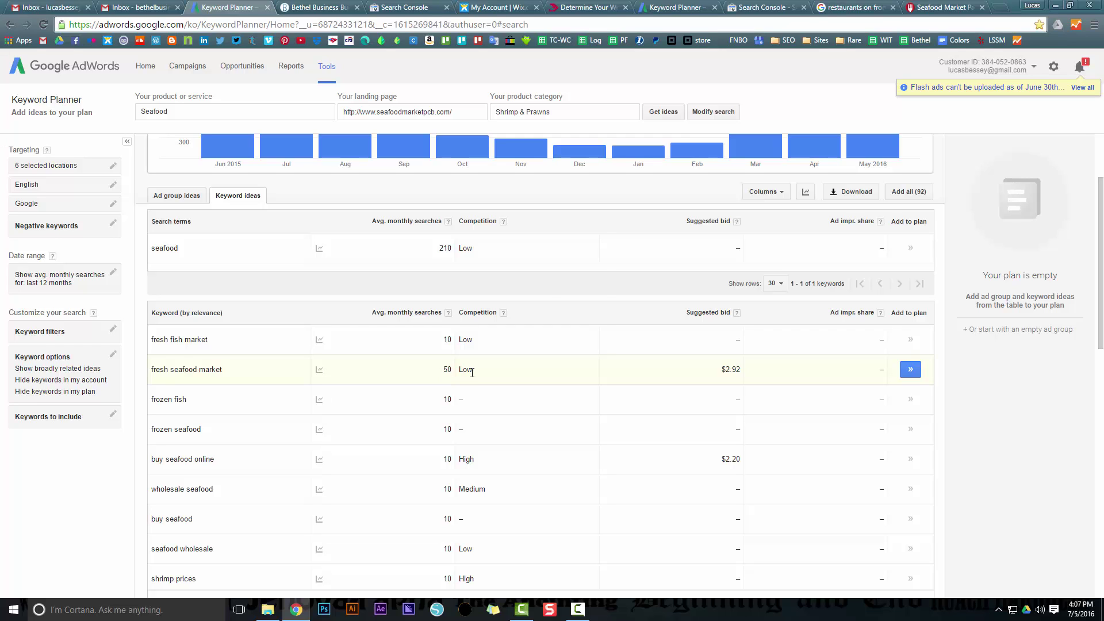
pyautogui.click(492, 7)
# Open the local-steamer site from the My Sites list in the Wix editor.
pyautogui.click(148, 67)
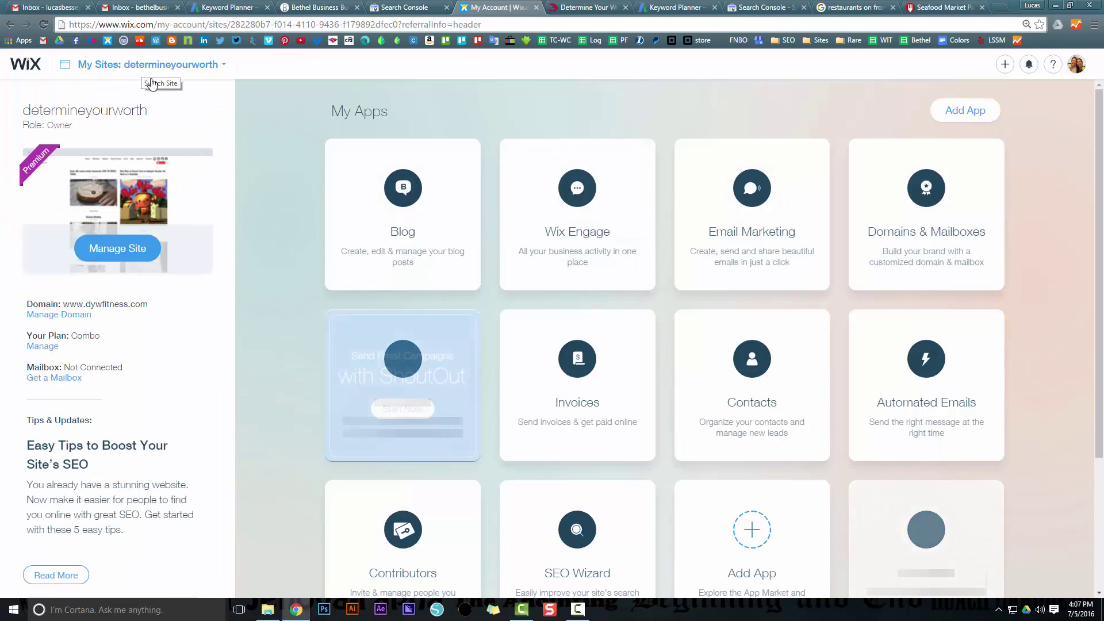
pyautogui.click(150, 65)
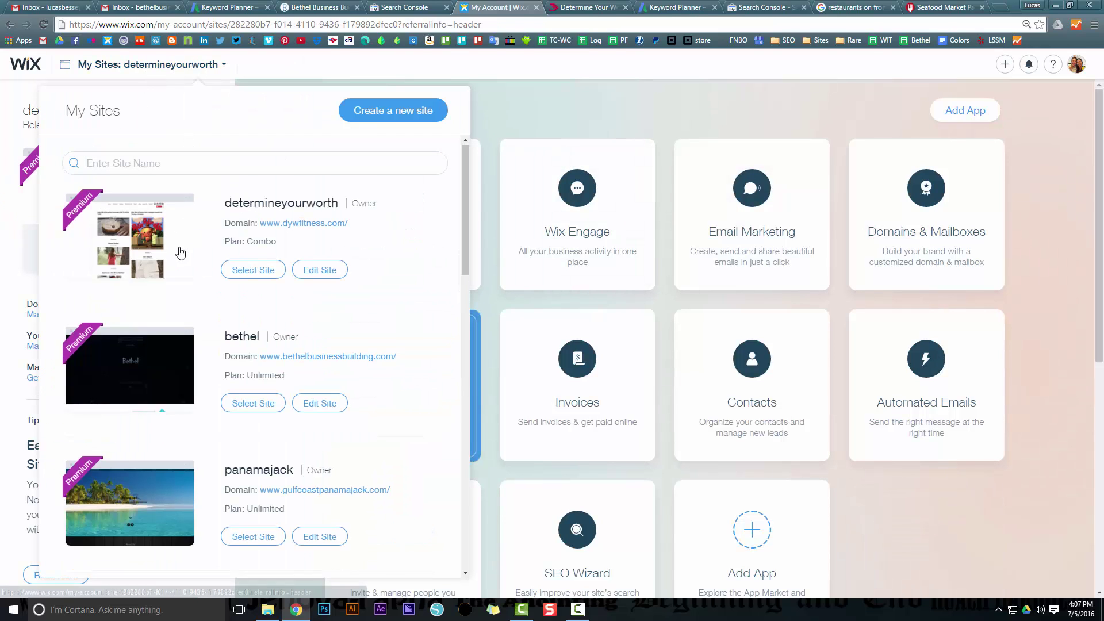
pyautogui.scroll(-12, 180, 251)
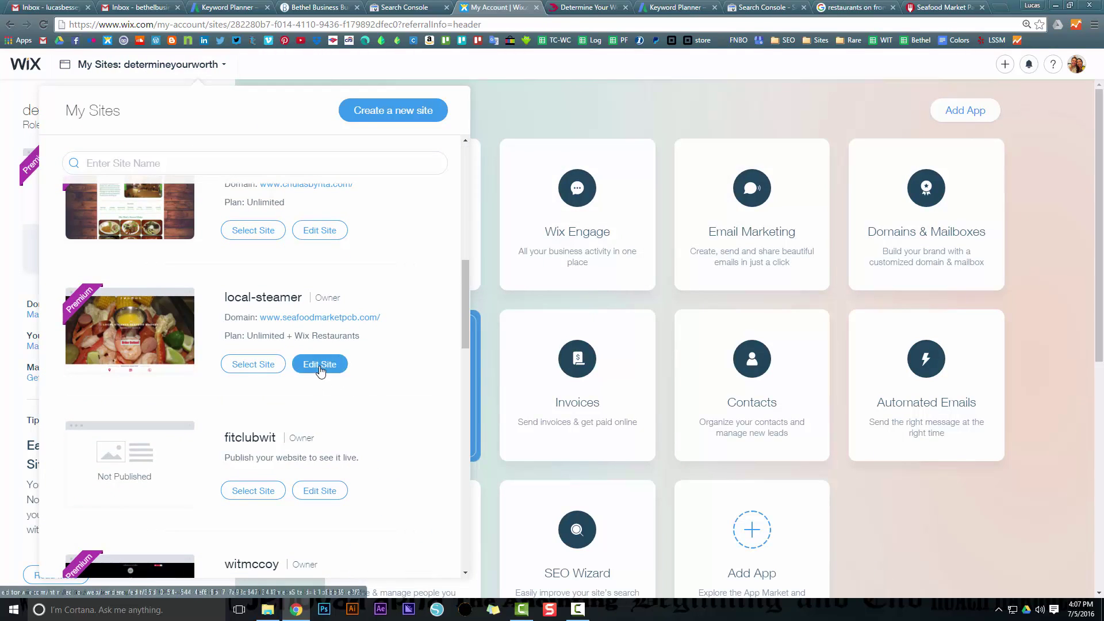
pyautogui.click(320, 365)
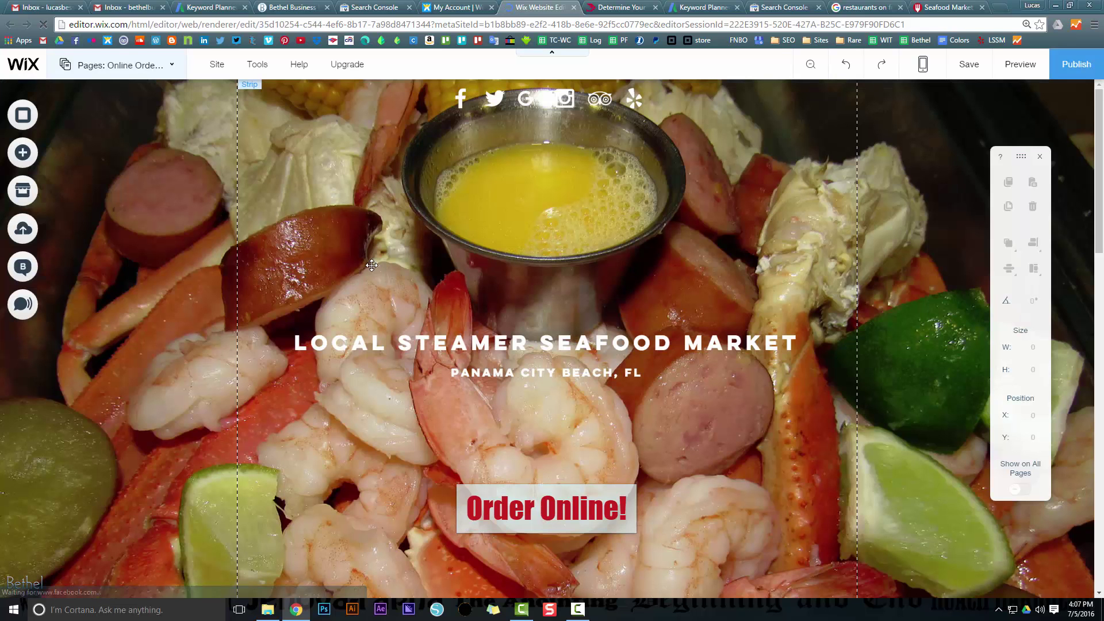
pyautogui.scroll(-5, 371, 265)
pyautogui.scroll(5, 371, 265)
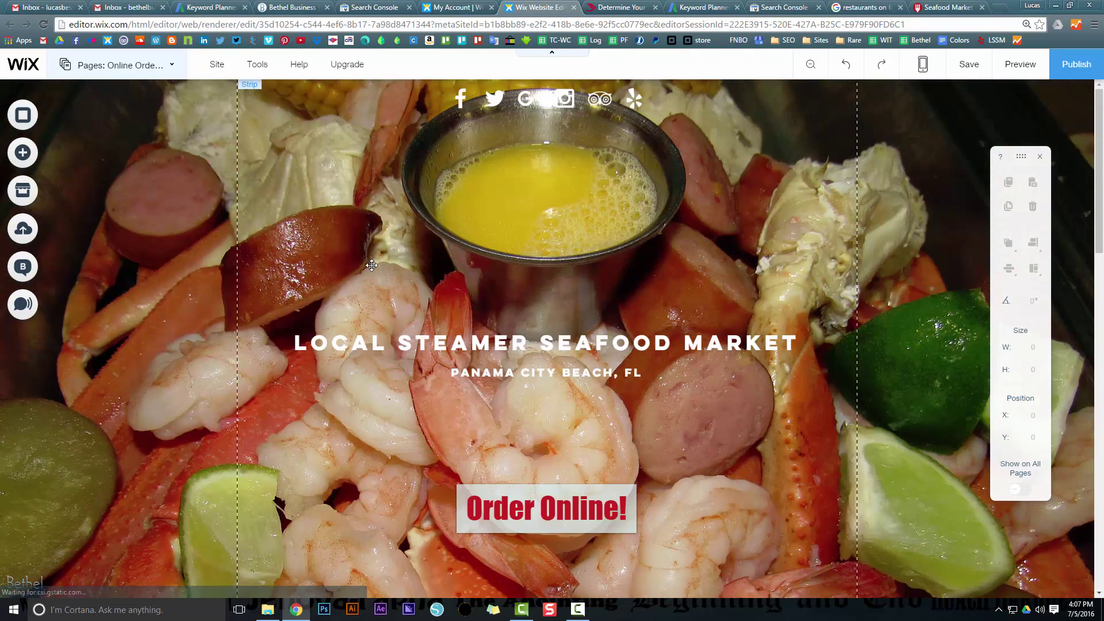
# Check the options for the 'fresh seafood market' keyword idea, then return to the Wix editor.
pyautogui.click(702, 7)
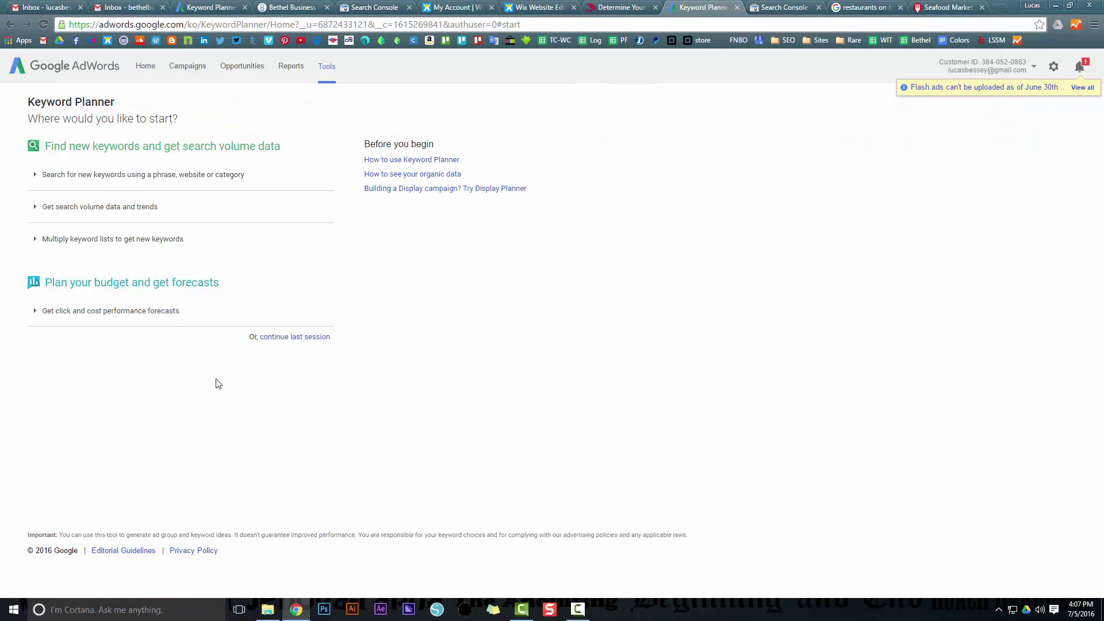
pyautogui.click(216, 6)
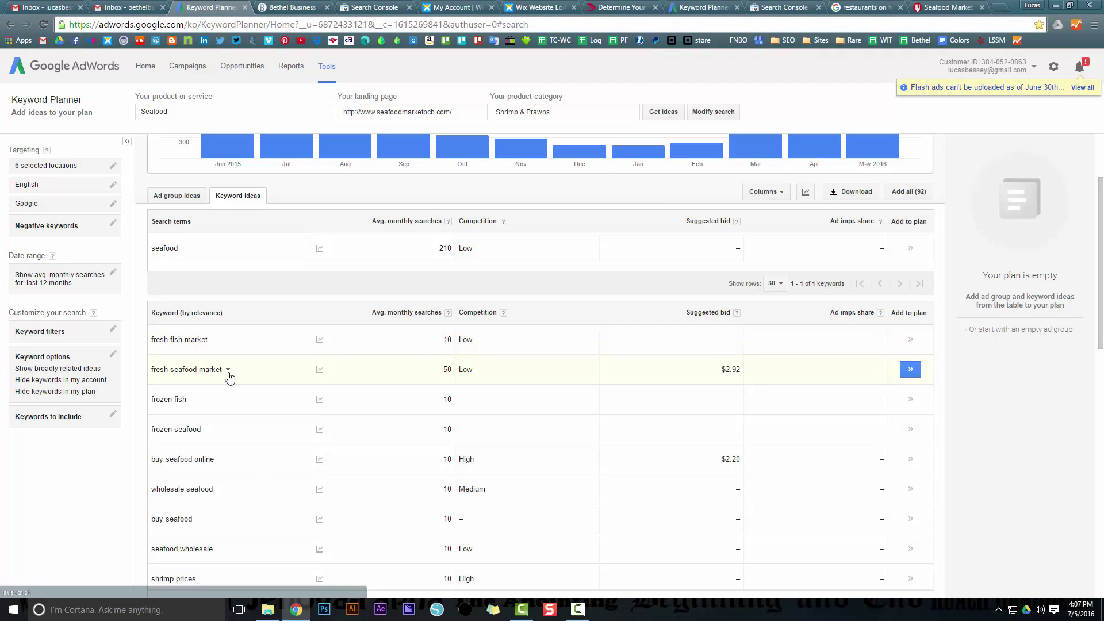
pyautogui.click(229, 371)
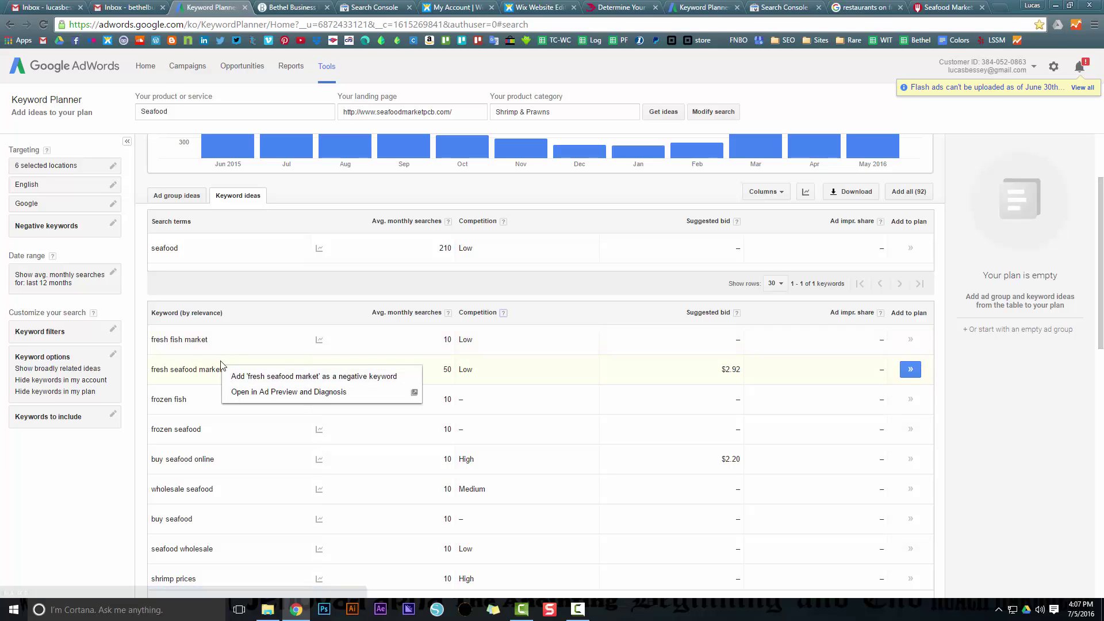
pyautogui.click(236, 350)
pyautogui.click(526, 7)
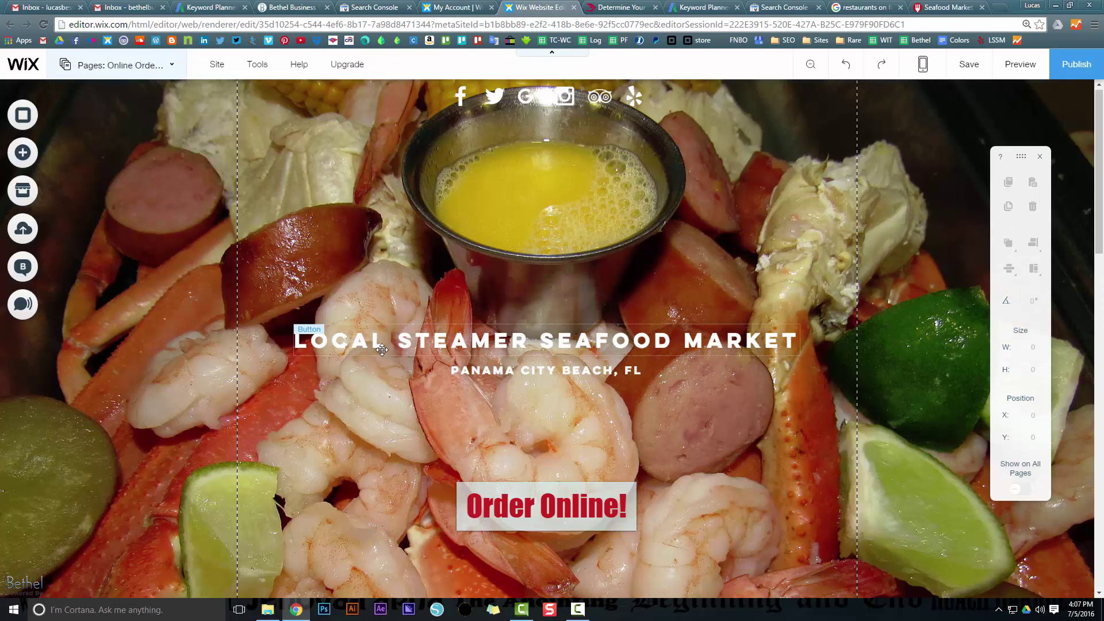
# Add a Site Title text element and move it into the left margin beside the Menu.
pyautogui.scroll(-5, 382, 349)
pyautogui.scroll(-4, 381, 350)
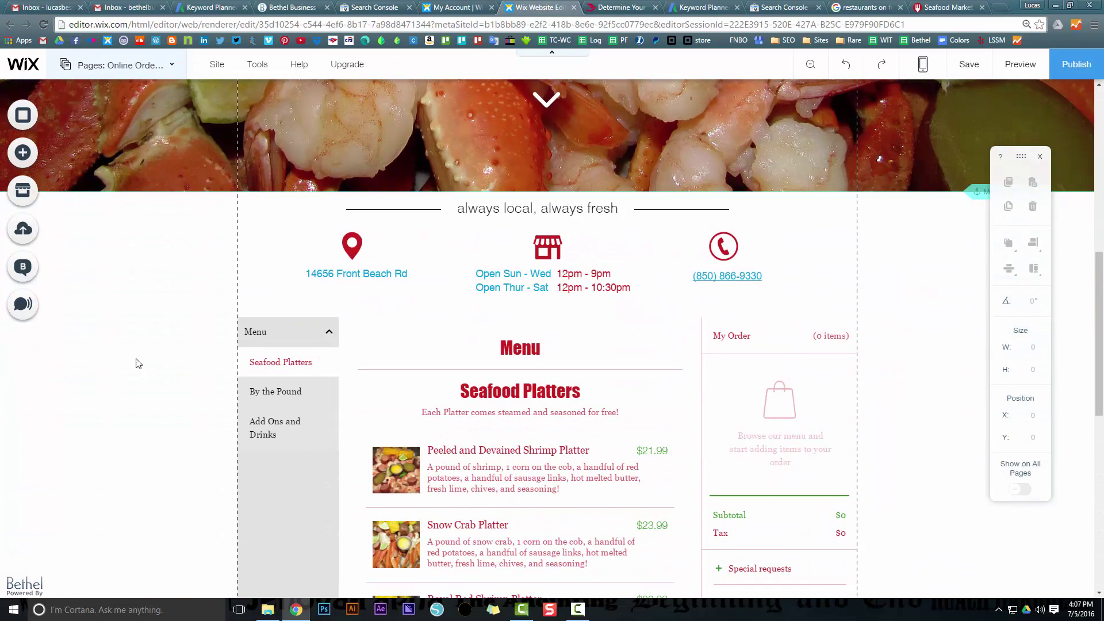
pyautogui.click(30, 156)
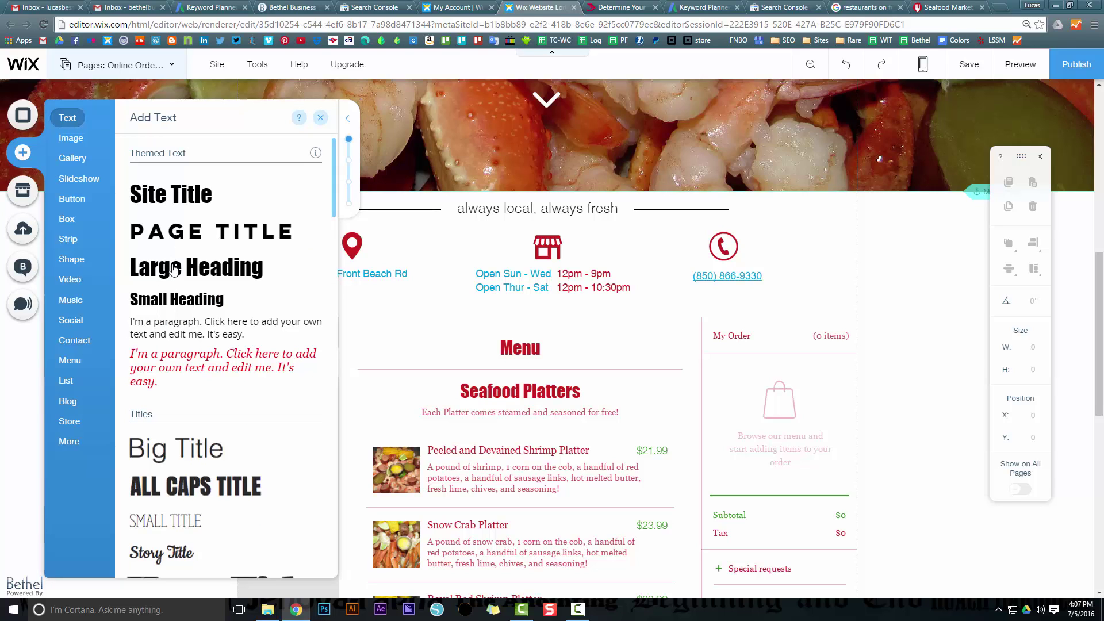
pyautogui.moveTo(166, 197); pyautogui.dragTo(484, 340)
pyautogui.moveTo(330, 301); pyautogui.dragTo(101, 286)
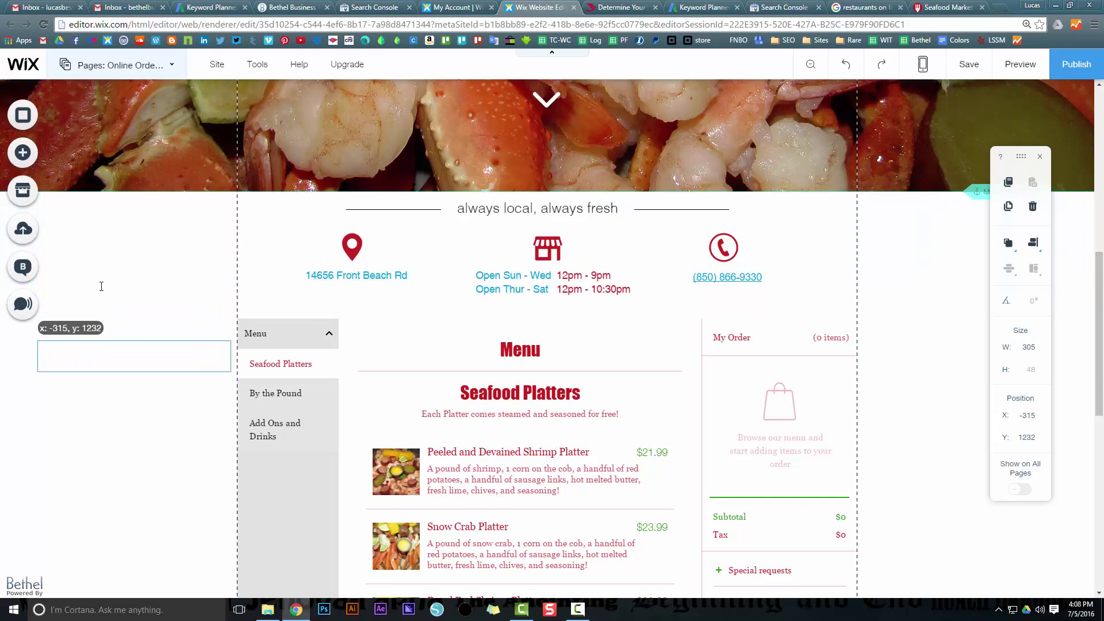
pyautogui.click(109, 238)
pyautogui.rightClick(109, 238)
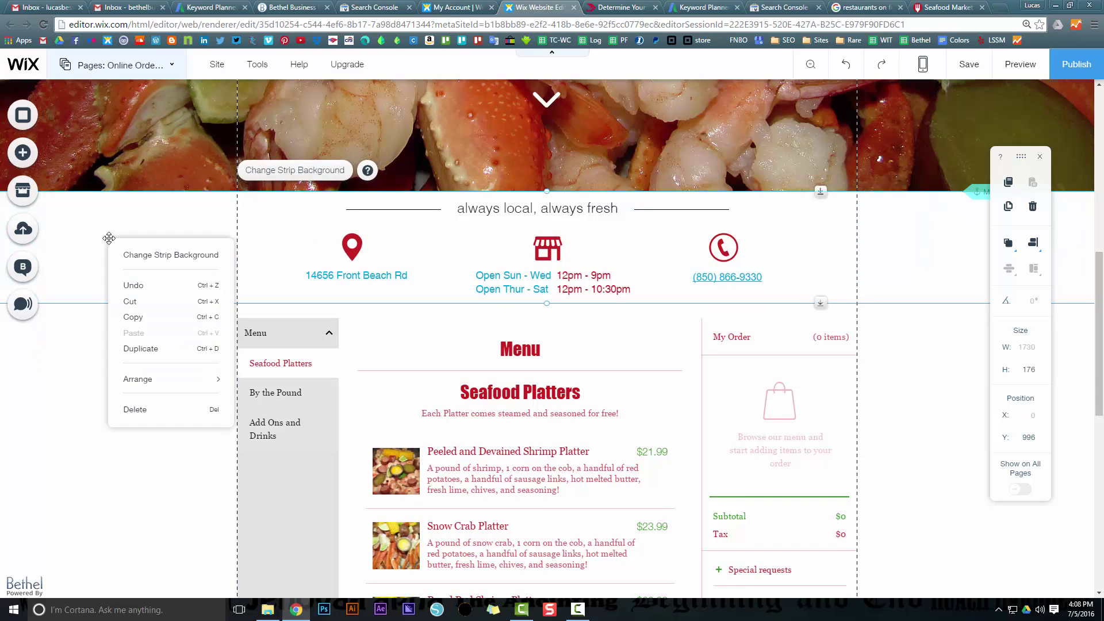
# Replace the placeholder with 'Fresh Seafood Market' and set its font size to 10 px.
pyautogui.click(88, 348)
pyautogui.click(81, 320)
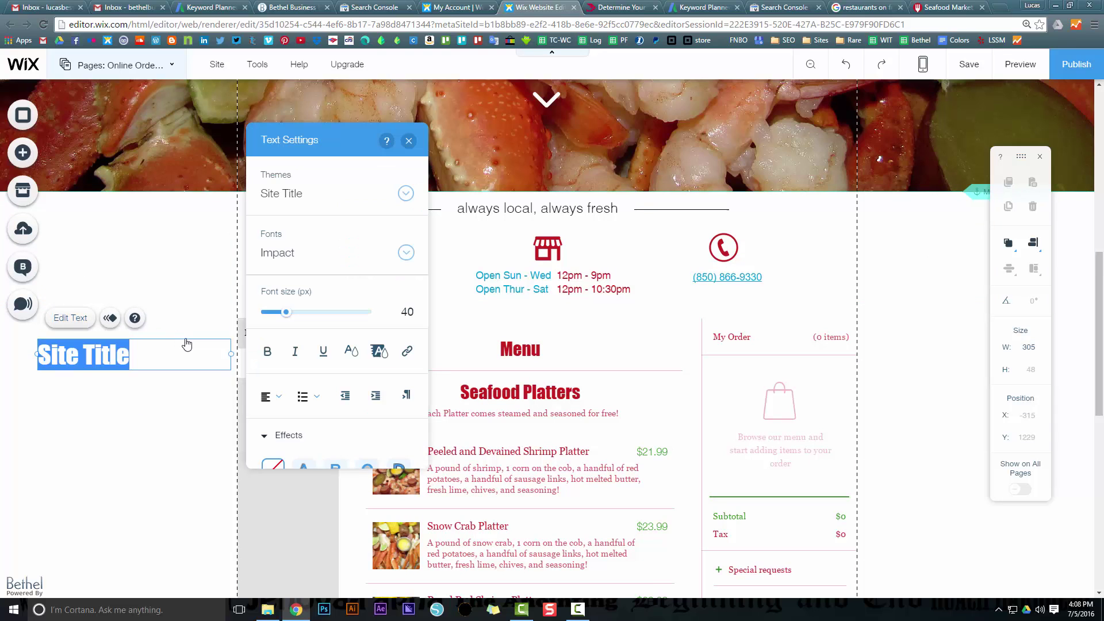
pyautogui.press('BackSpace')
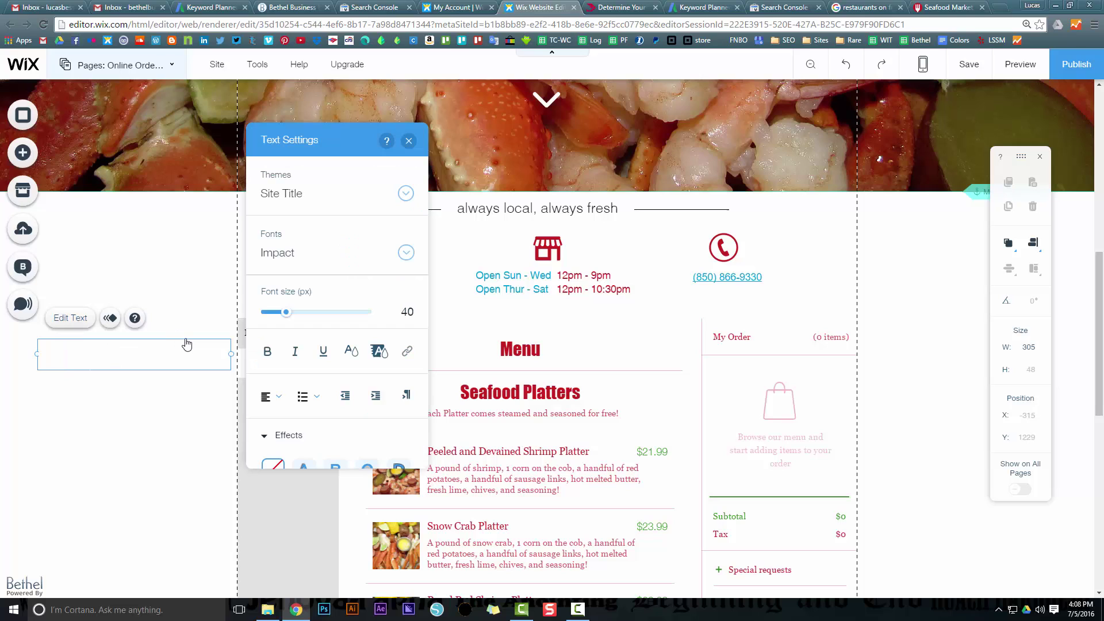
pyautogui.write('Fresh Seafood Market')
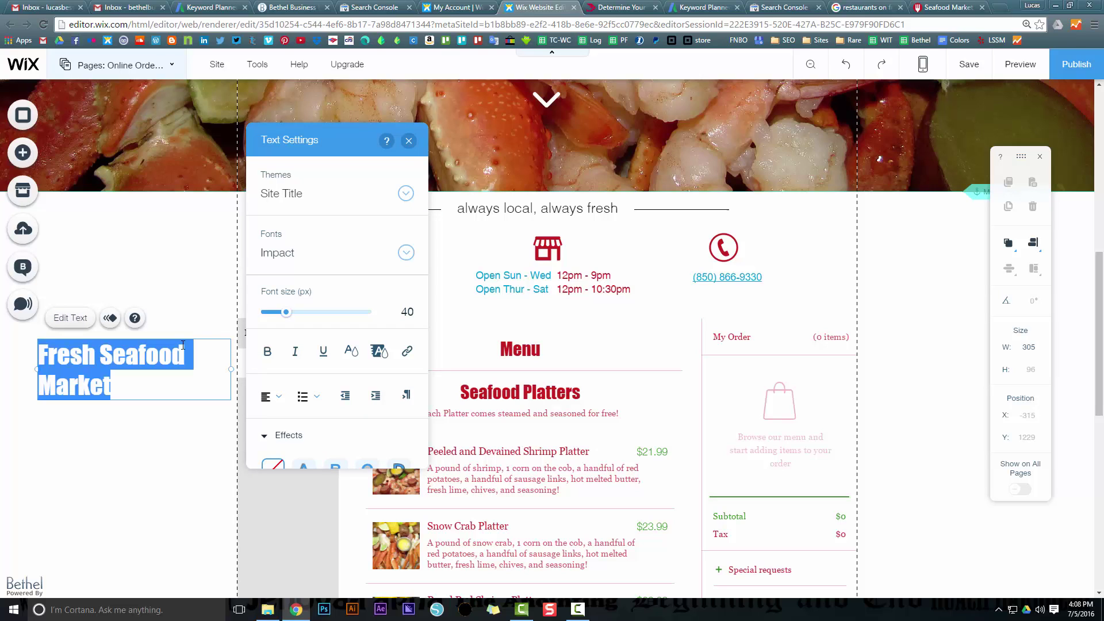
pyautogui.click(407, 312)
pyautogui.write('1')
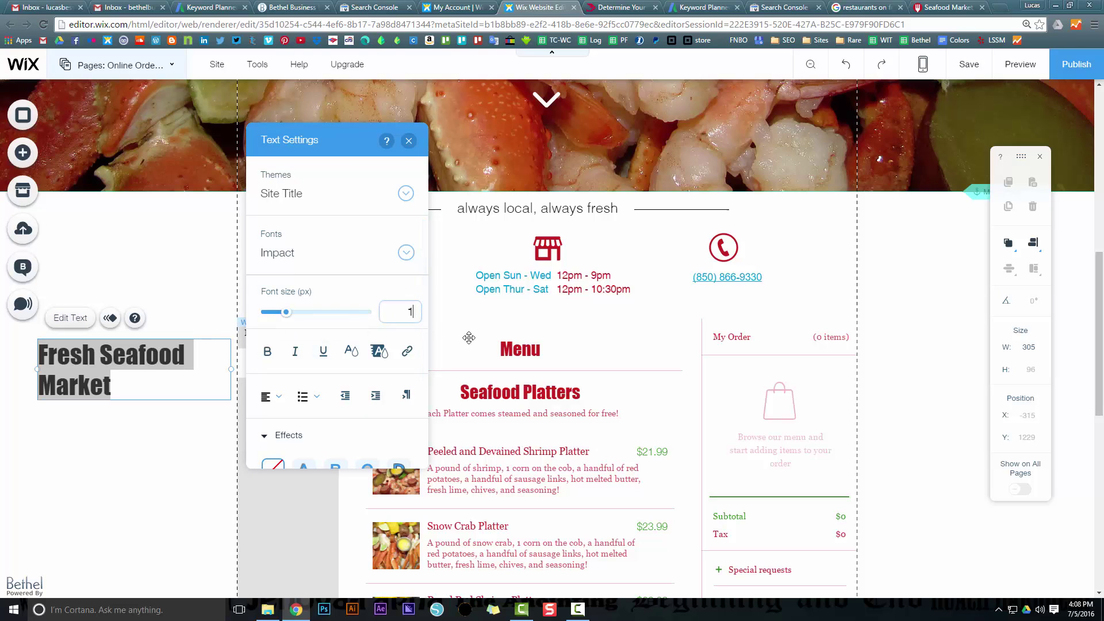
pyautogui.press('Return')
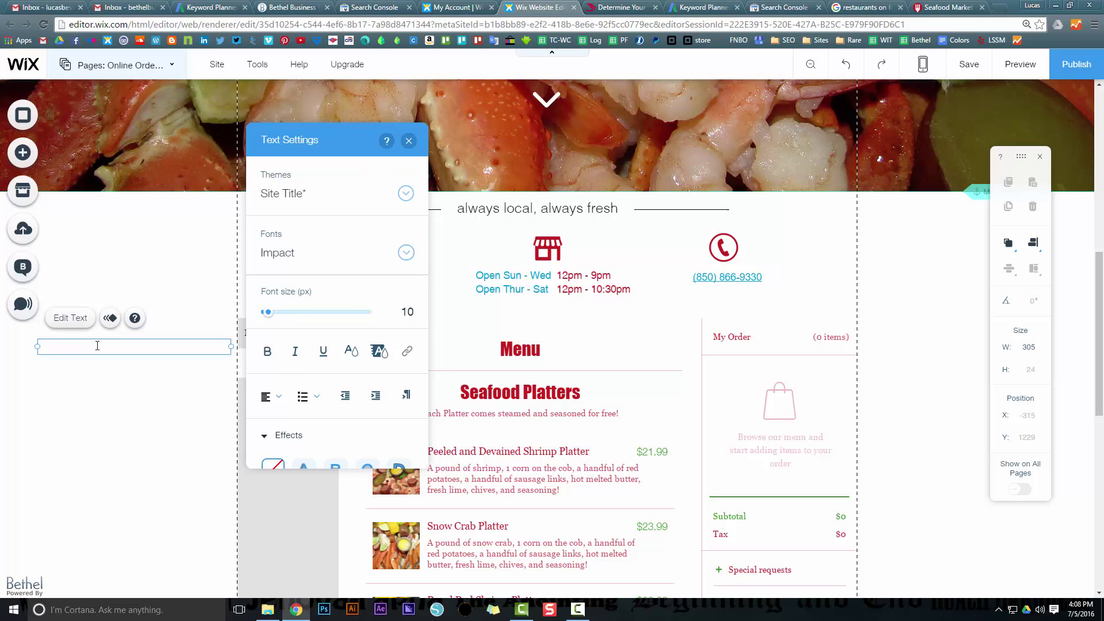
pyautogui.hotkey('ctrl', 'z')
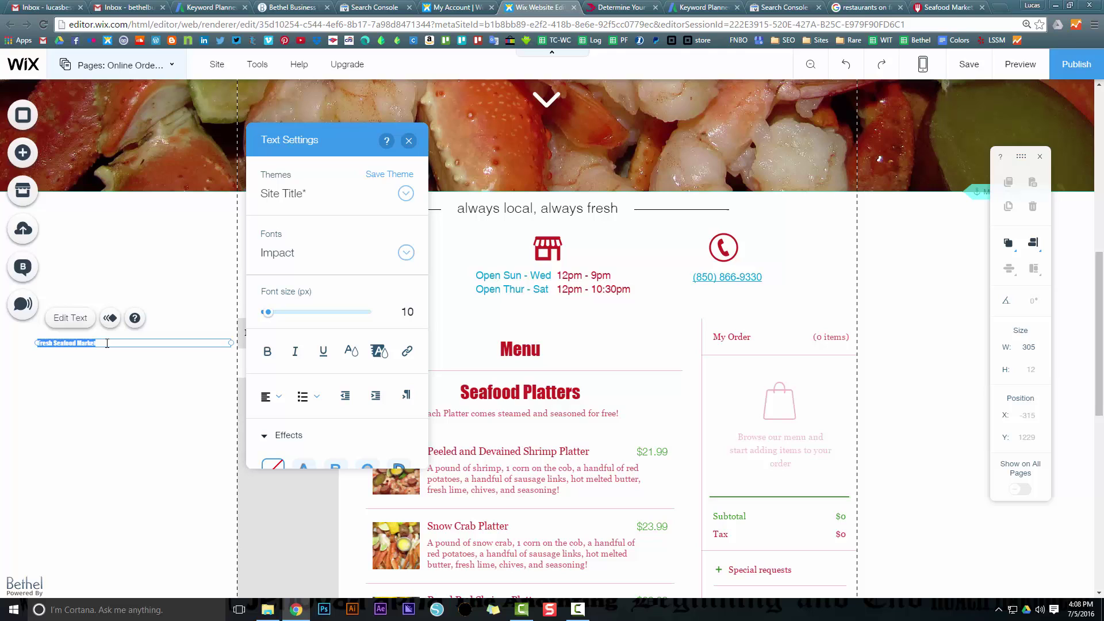
# Nudge the Fresh Seafood Market text slightly down and right within the margin.
pyautogui.click(351, 350)
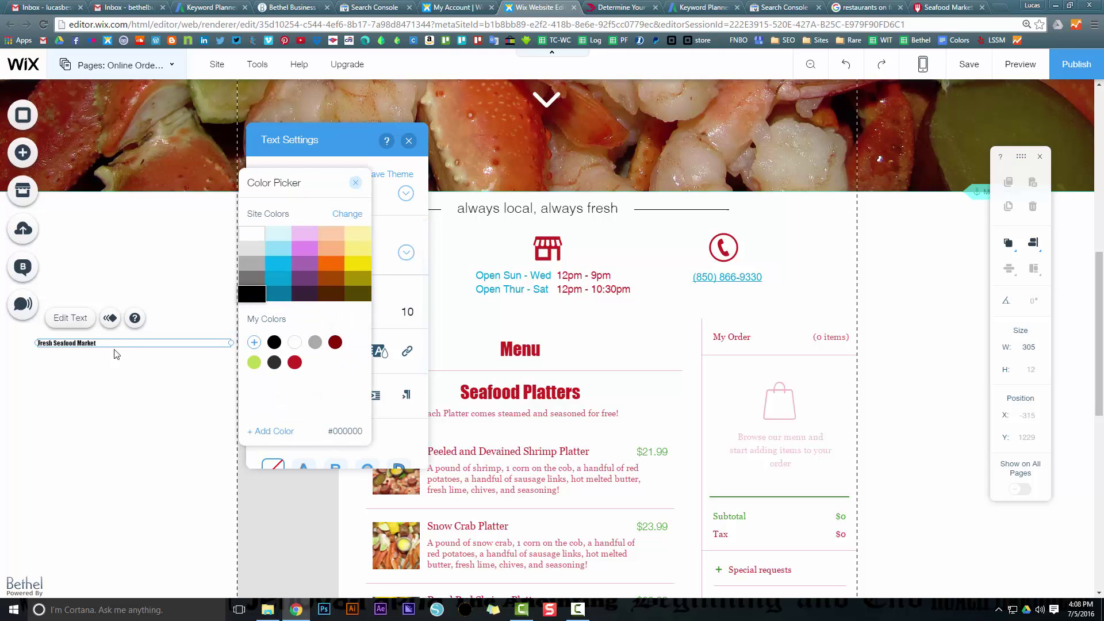
pyautogui.click(111, 377)
pyautogui.click(101, 402)
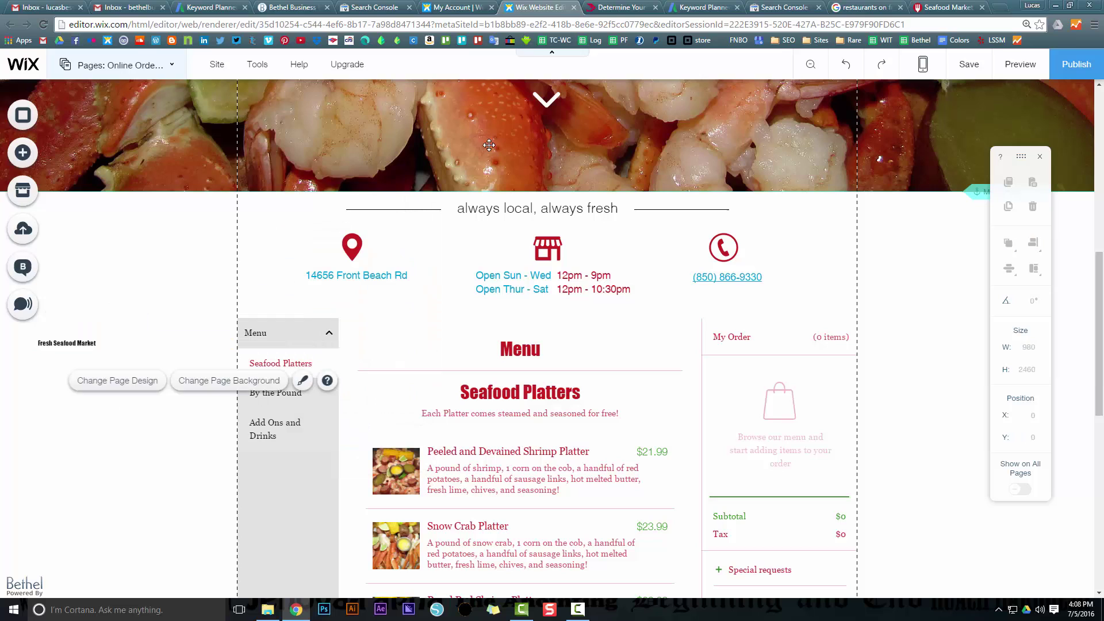
pyautogui.click(62, 344)
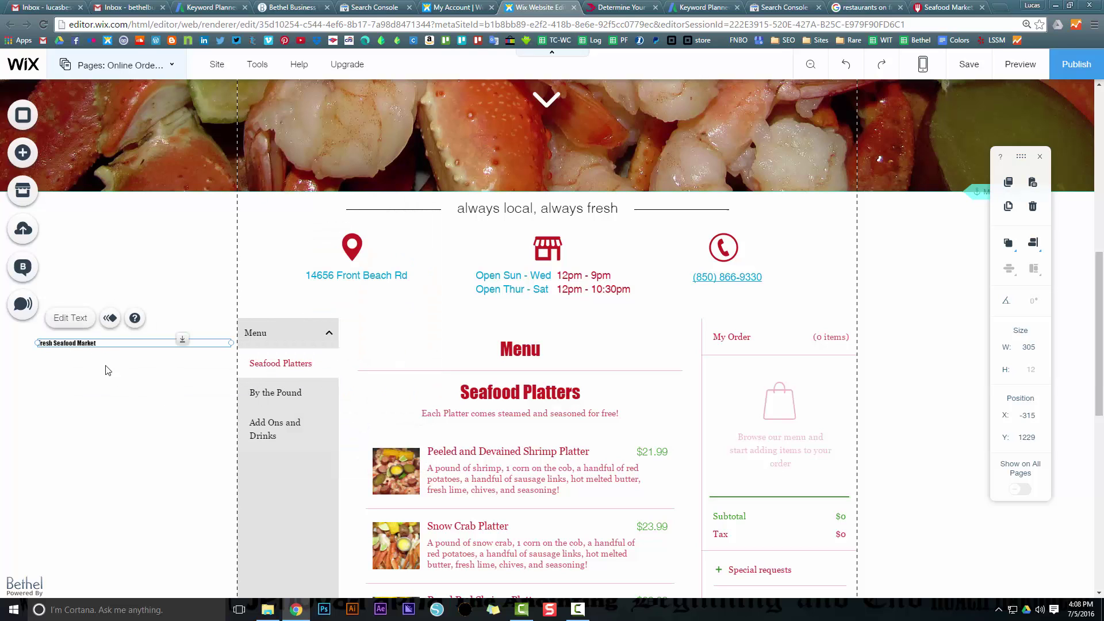
pyautogui.moveTo(66, 342)
pyautogui.mouseDown()
pyautogui.moveTo(92, 361)
pyautogui.moveTo(70, 354)
pyautogui.mouseUp()
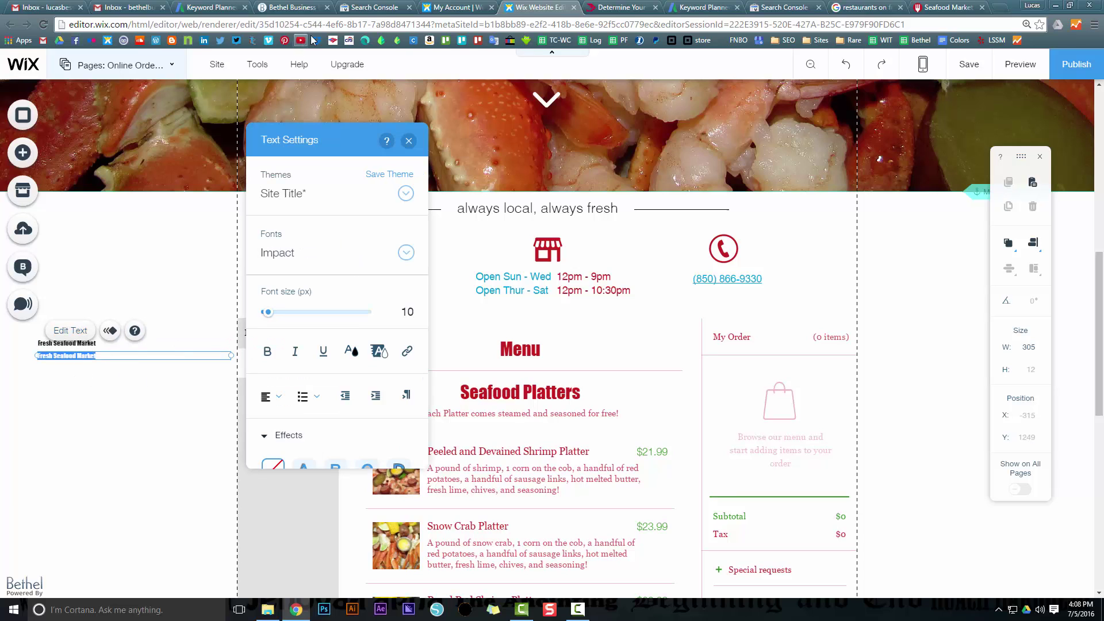
pyautogui.click(235, 6)
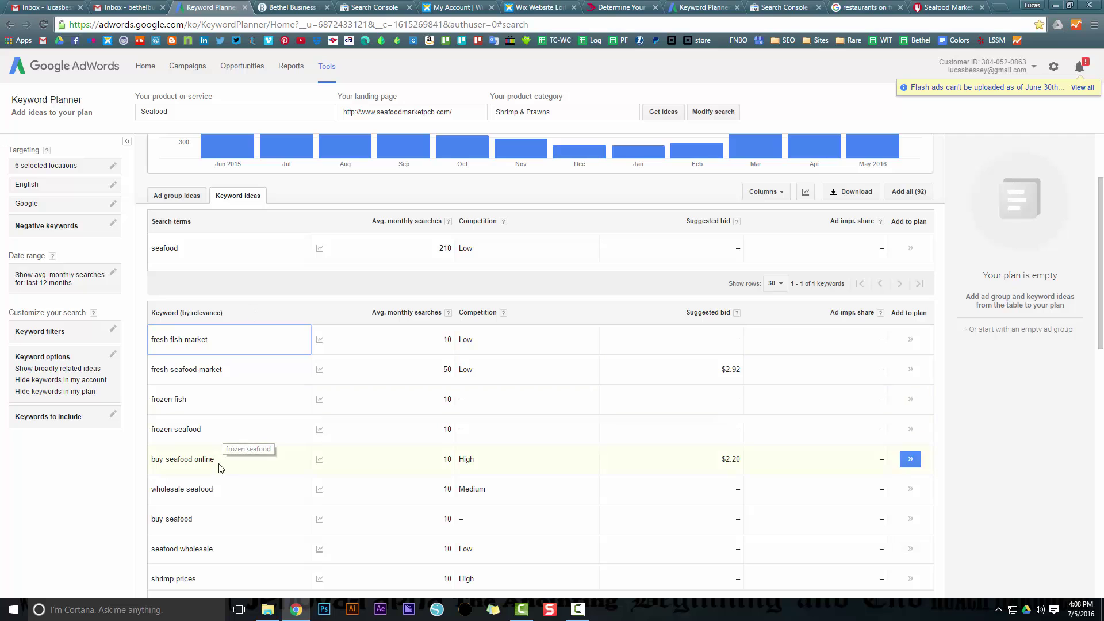
# Browse lower Keyword Planner ideas like 'buy fresh seafood online' and 'buy lobster', then return to the Wix editor.
pyautogui.scroll(-5, 219, 468)
pyautogui.scroll(-5, 219, 468)
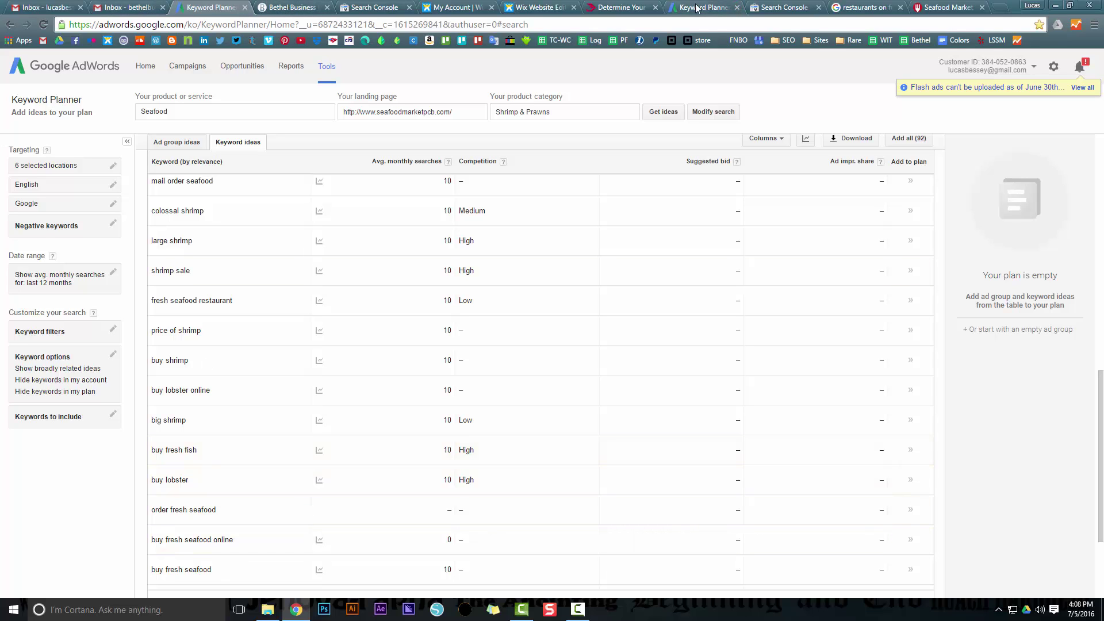
pyautogui.click(525, 7)
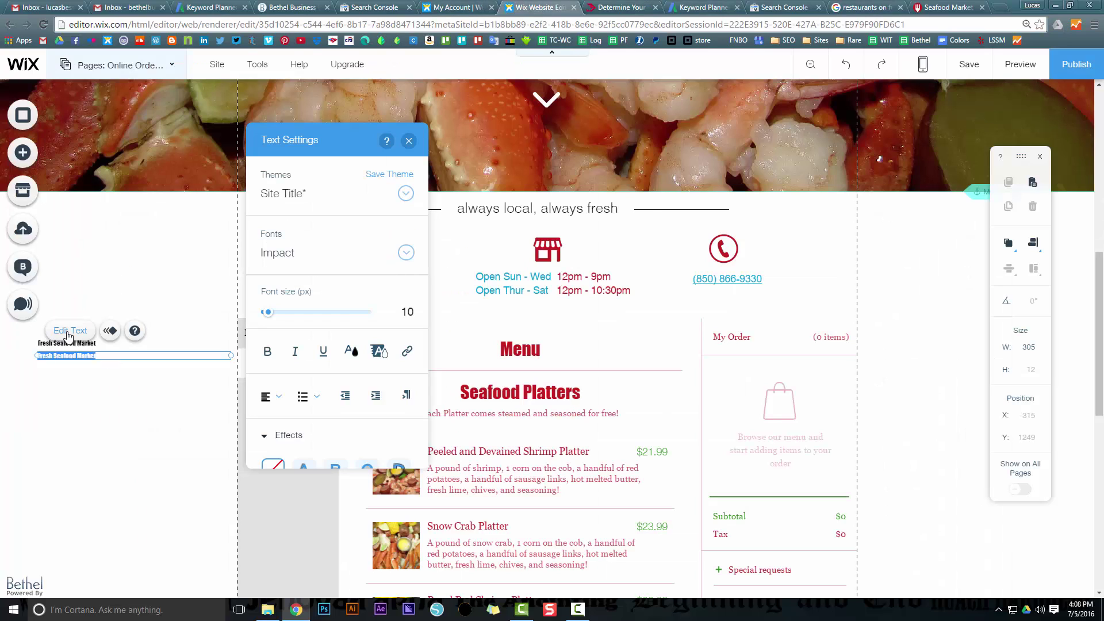
# Add the 'Buy fresh seafood online' keyword line and color it white (#FFFFFF).
pyautogui.write('Buy fresh')
pyautogui.hotkey('ctrl', 'a')
pyautogui.click(90, 366)
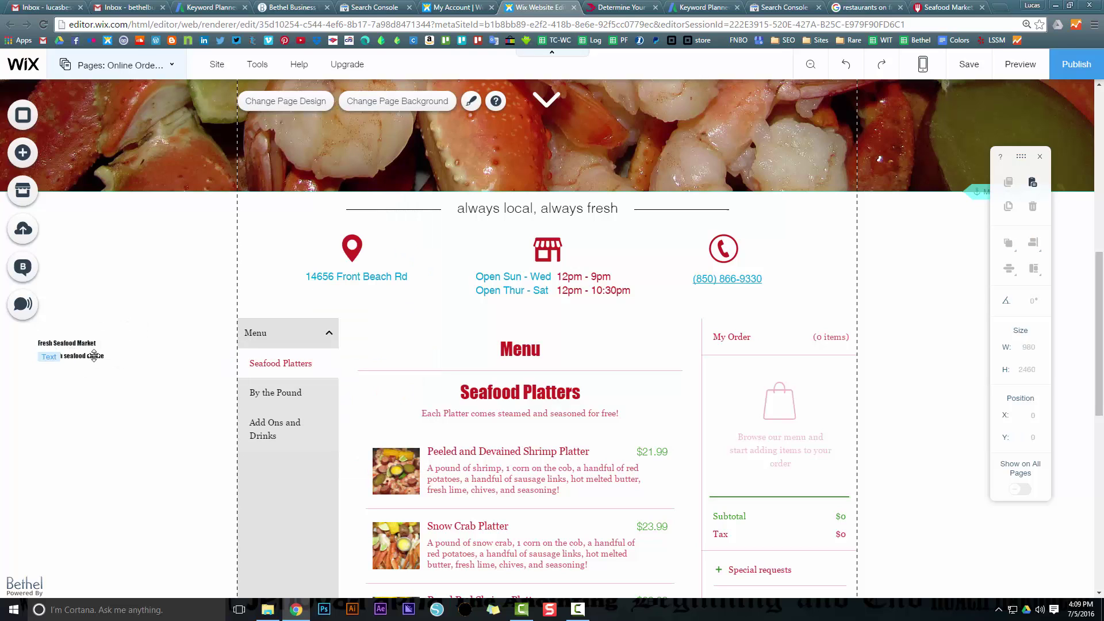
pyautogui.click(69, 356)
pyautogui.doubleClick(69, 355)
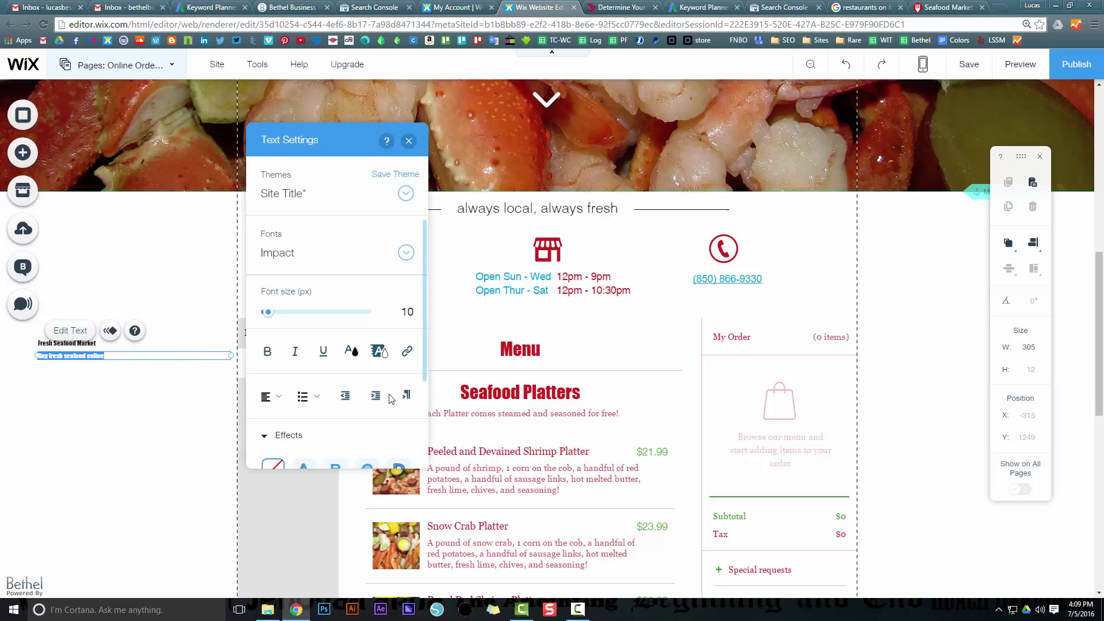
pyautogui.click(351, 351)
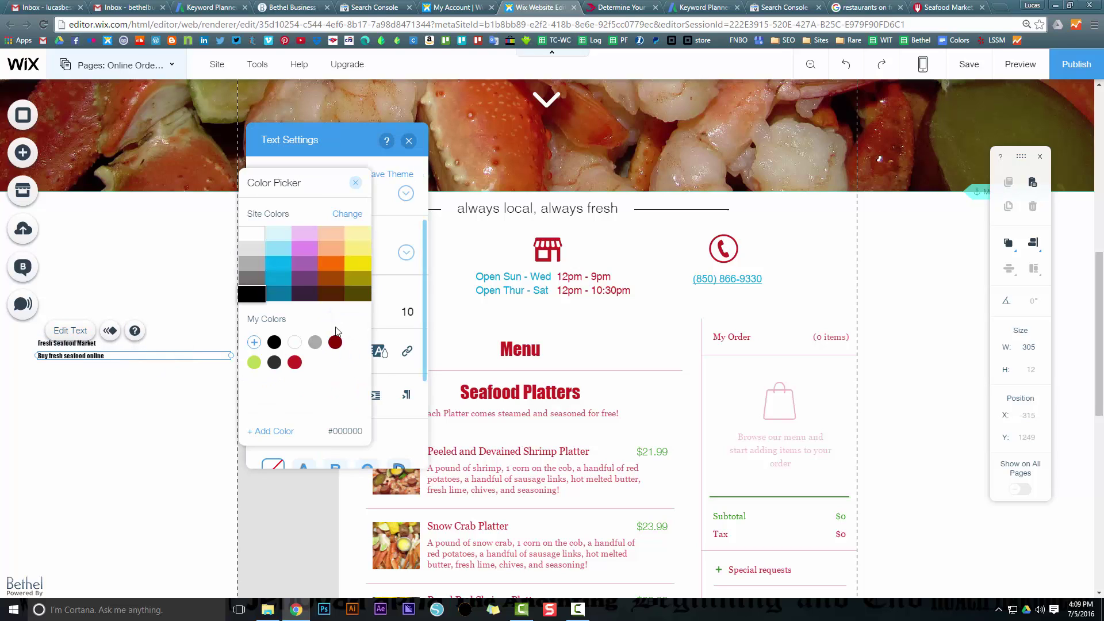
pyautogui.click(355, 183)
# Turn the 'Fresh Seafood Market' keyword line white as well.
pyautogui.click(42, 345)
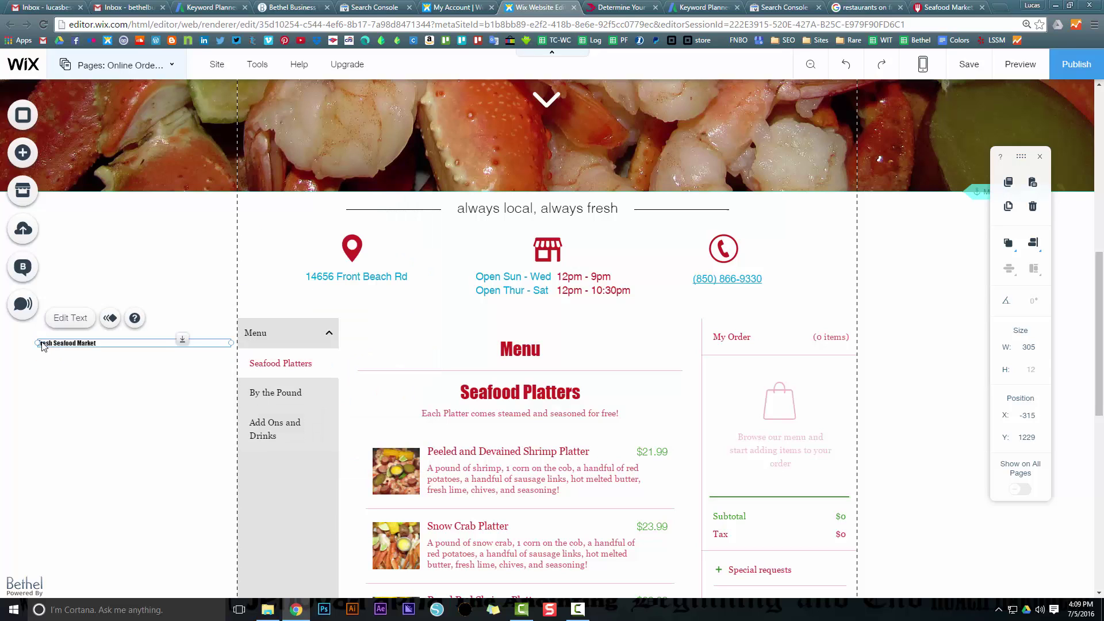
pyautogui.click(68, 317)
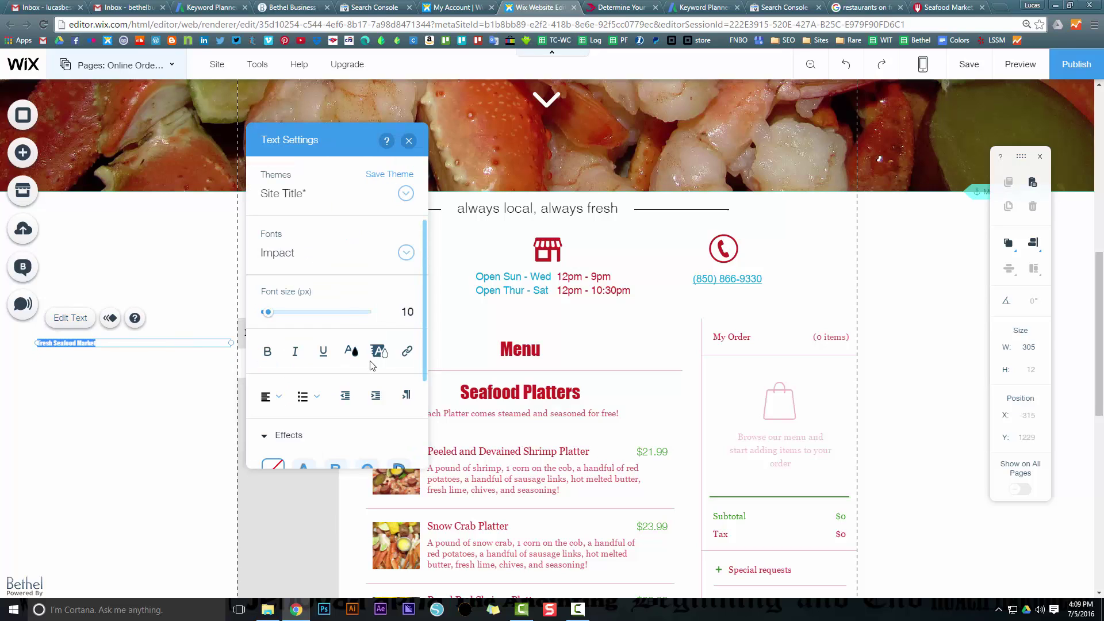
pyautogui.click(353, 352)
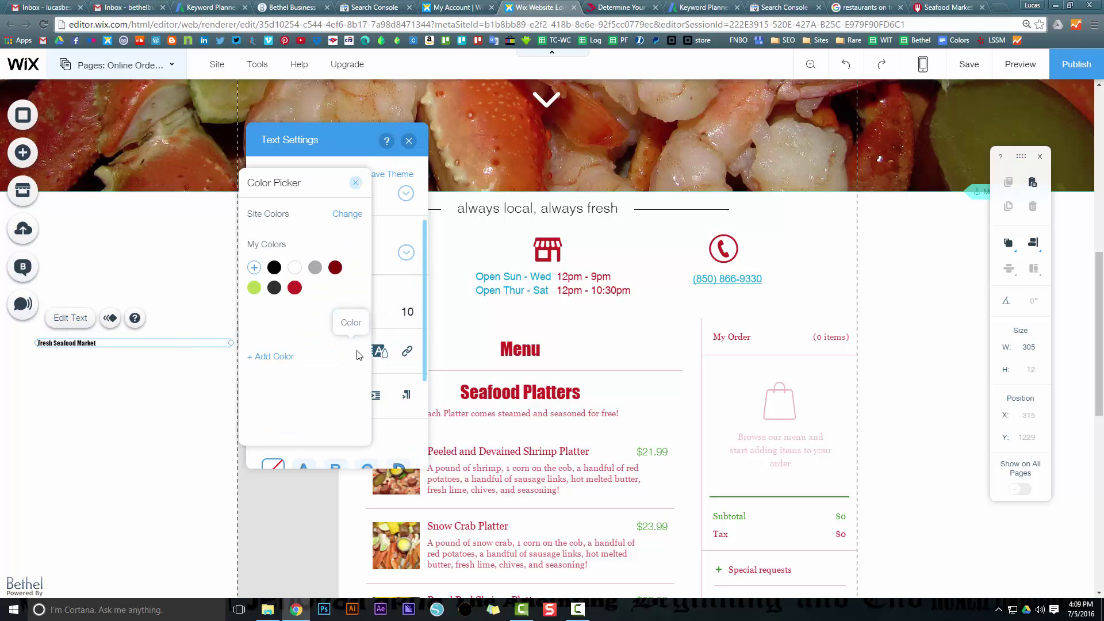
pyautogui.click(408, 140)
# Switch to the mobile layout and inspect the contact strip and bottom-of-page elements.
pyautogui.moveTo(923, 67)
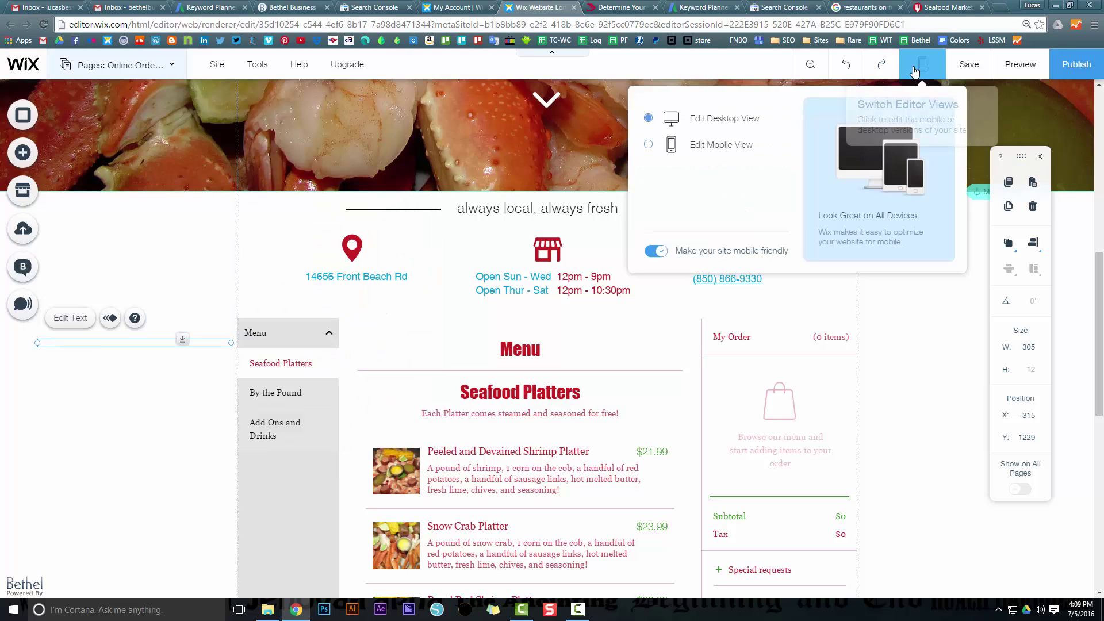
pyautogui.click(720, 144)
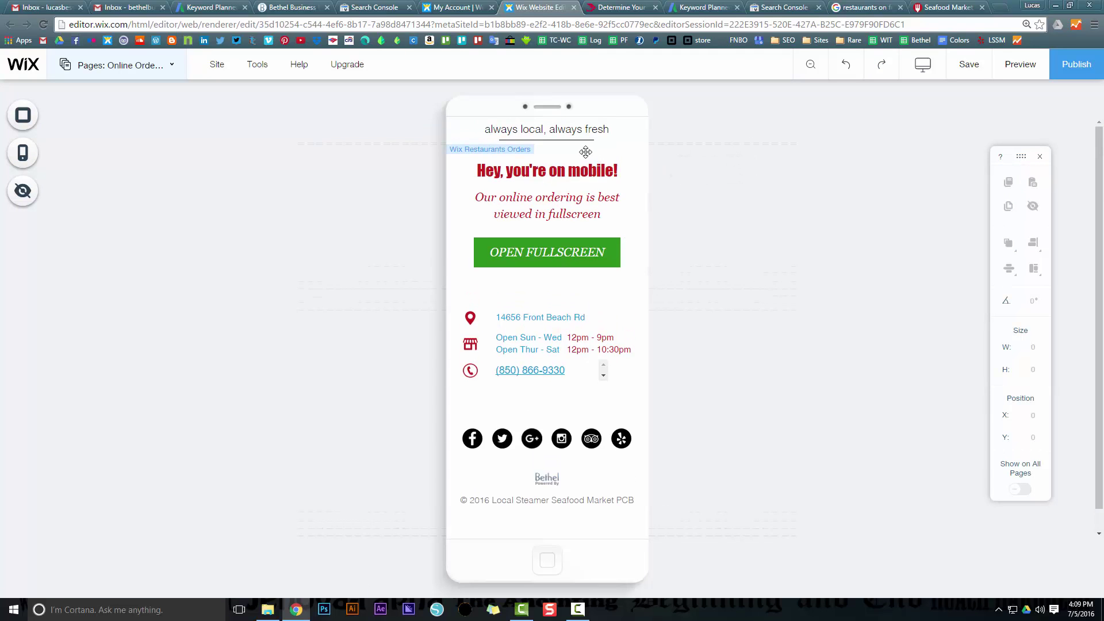
pyautogui.scroll(-1, 579, 353)
pyautogui.click(562, 384)
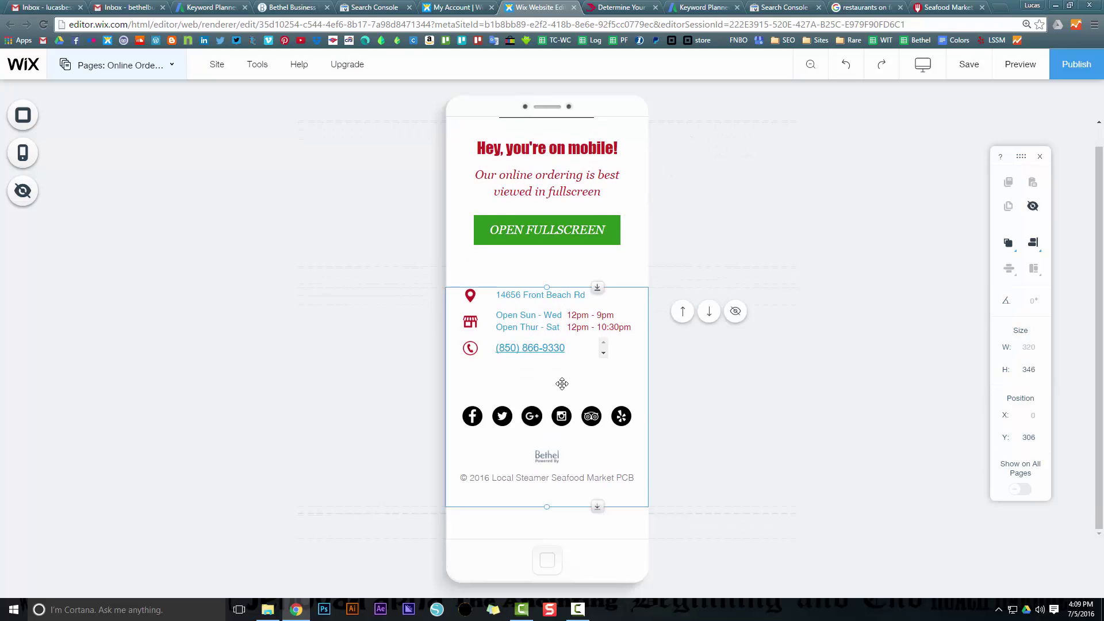
pyautogui.click(549, 275)
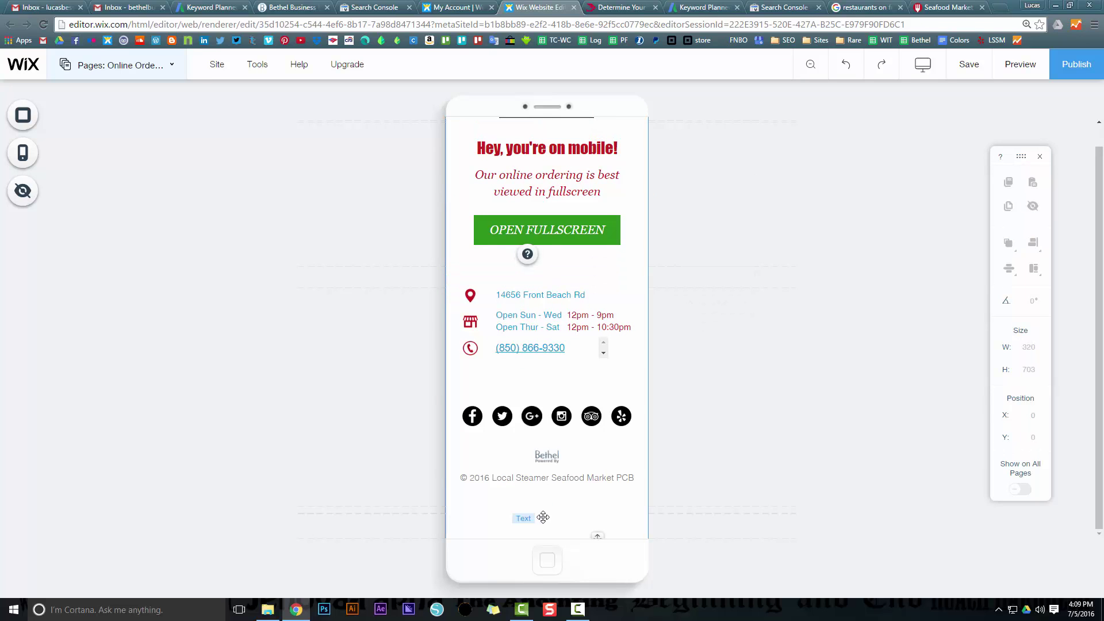
pyautogui.click(528, 518)
pyautogui.click(496, 499)
pyautogui.click(538, 520)
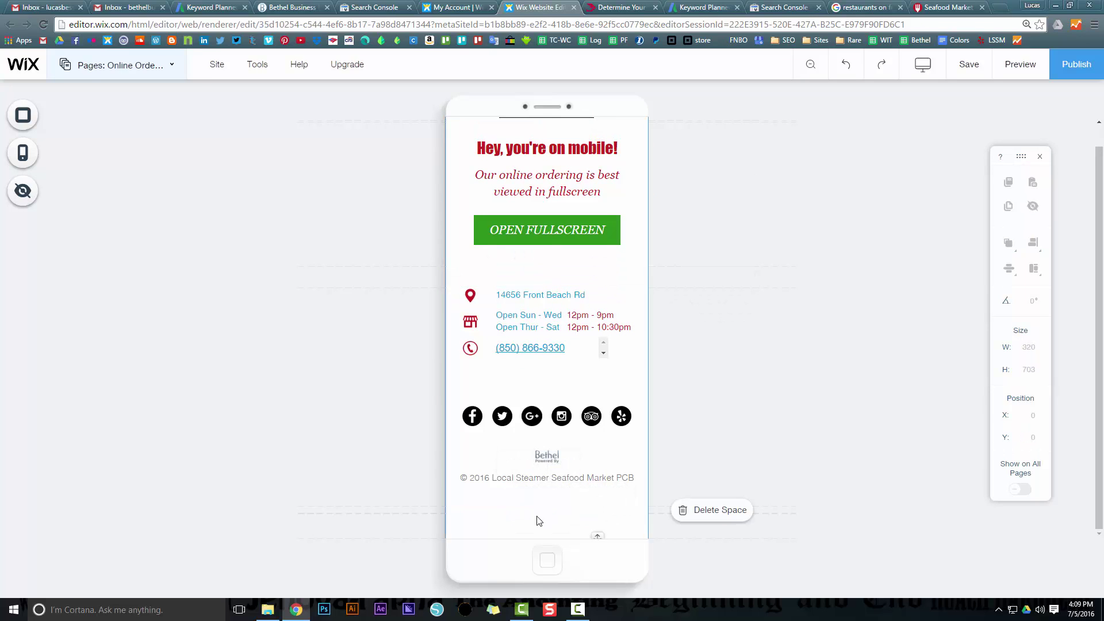
# Nudge the copyright text down one step, then check the phone number element.
pyautogui.click(584, 483)
pyautogui.press('Down')
pyautogui.press('Down')
pyautogui.press('Down')
pyautogui.press('Down')
pyautogui.press('Down')
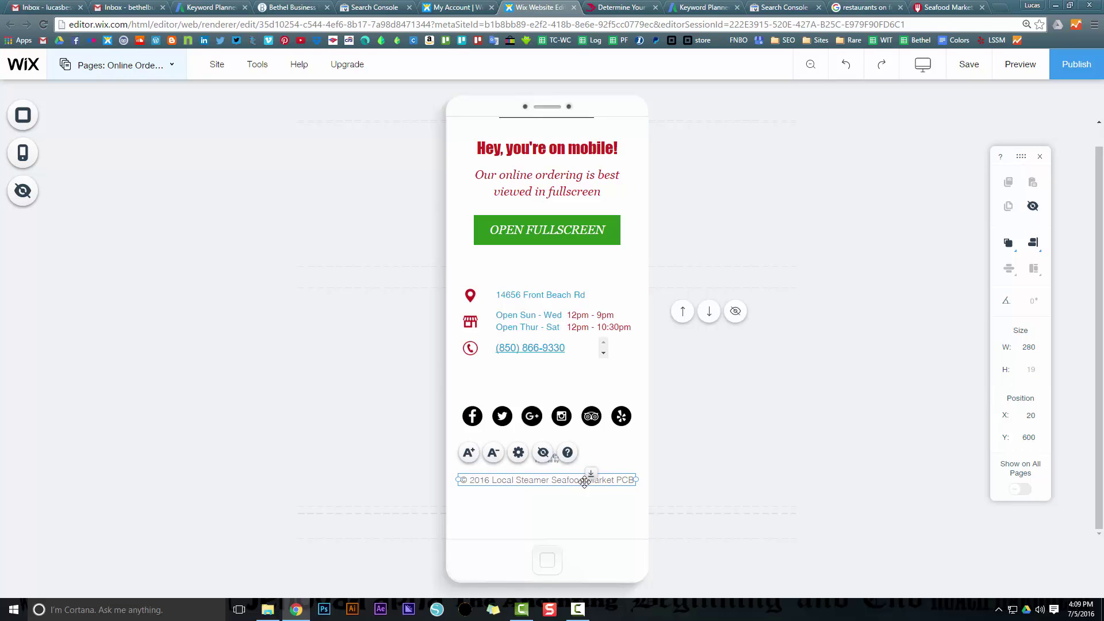
pyautogui.click(704, 451)
pyautogui.scroll(1, 594, 389)
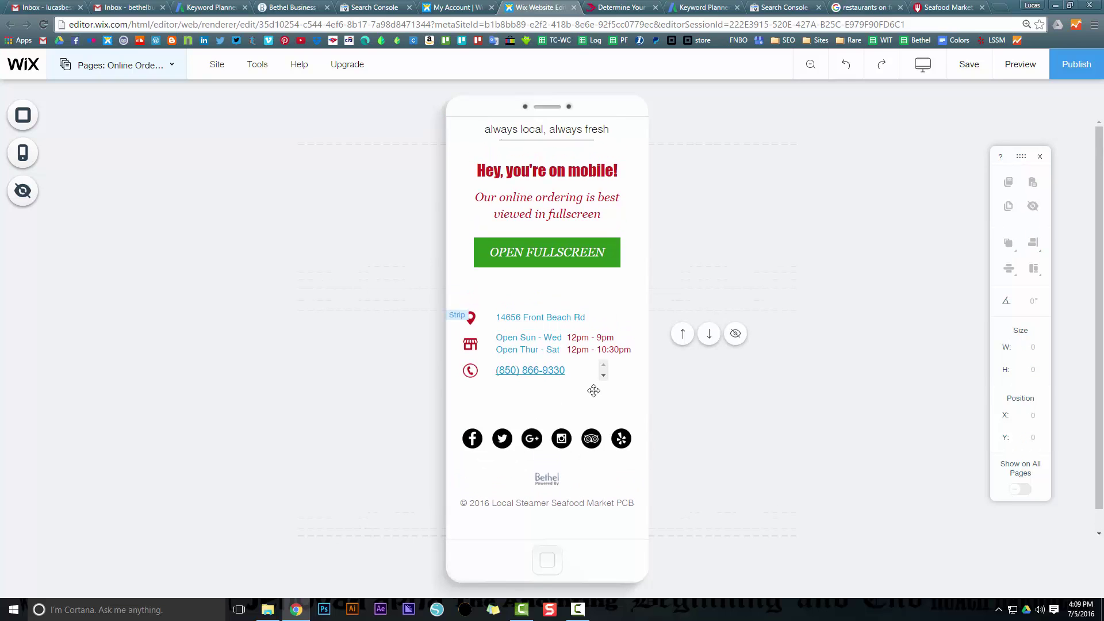
pyautogui.click(603, 375)
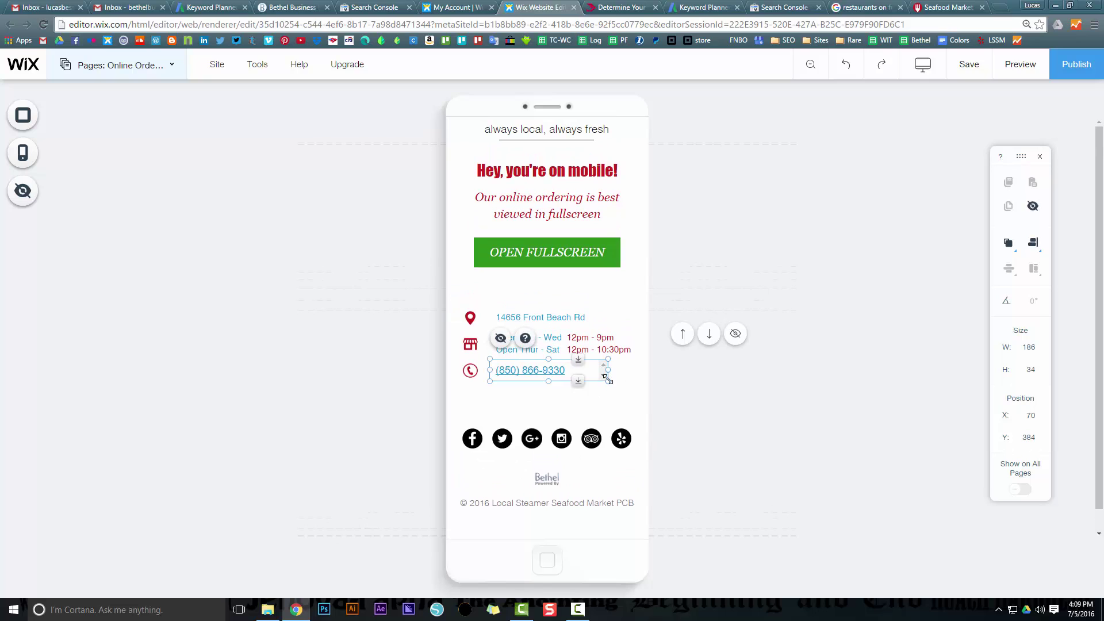
pyautogui.click(705, 411)
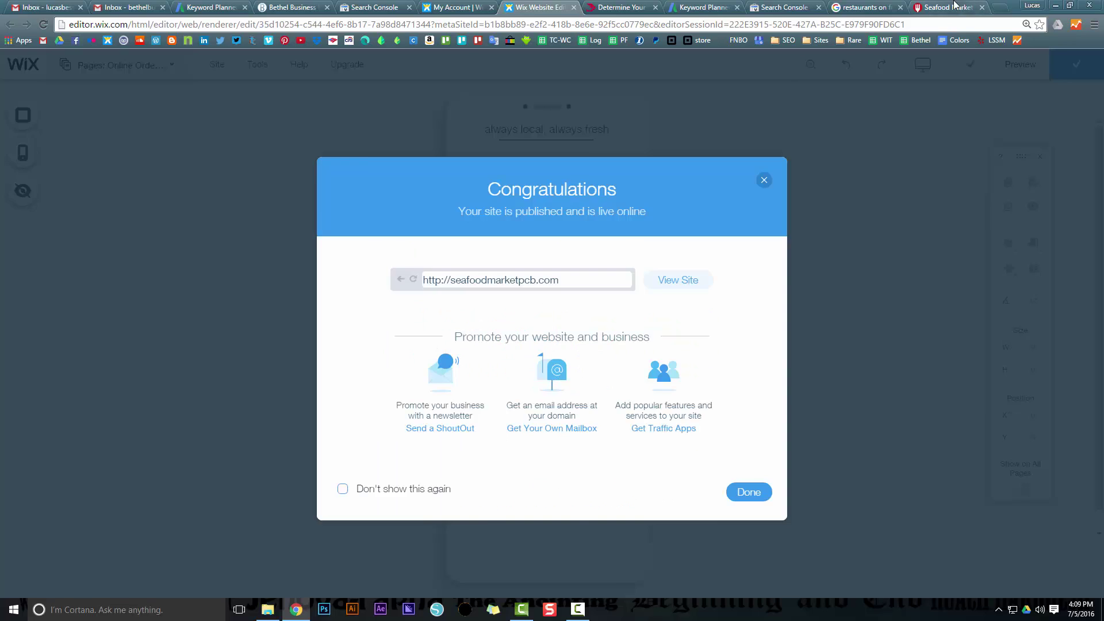
# Publish the site and select all text on the live page to reveal the hidden white keywords.
pyautogui.click(949, 7)
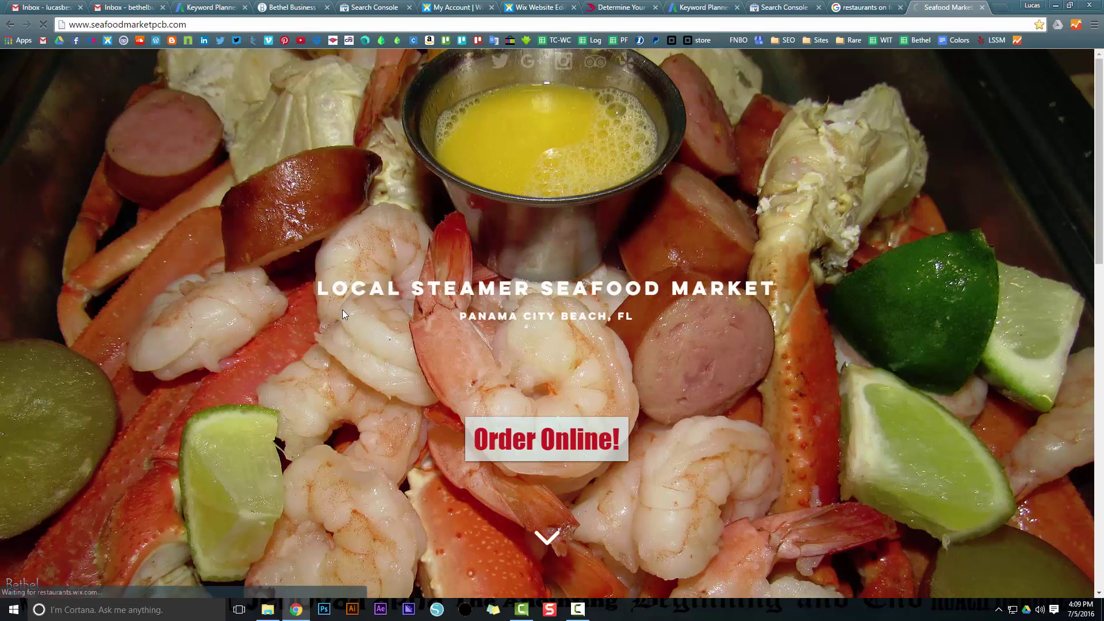
pyautogui.scroll(-8, 343, 310)
pyautogui.hotkey('ctrl', 'a')
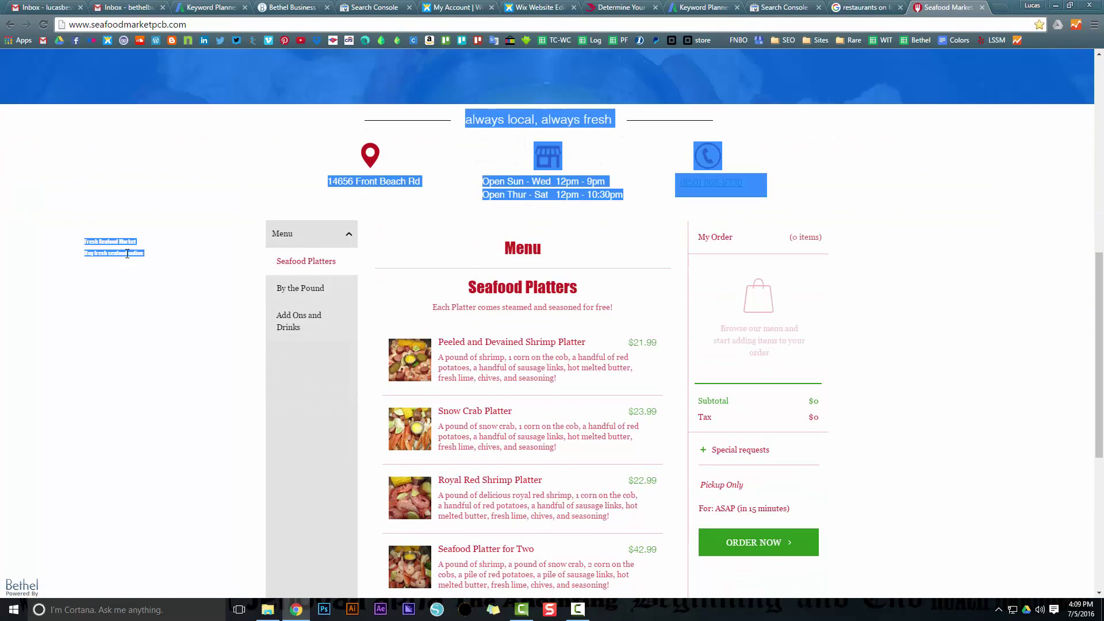
pyautogui.moveTo(138, 256); pyautogui.dragTo(57, 225)
pyautogui.click(107, 253)
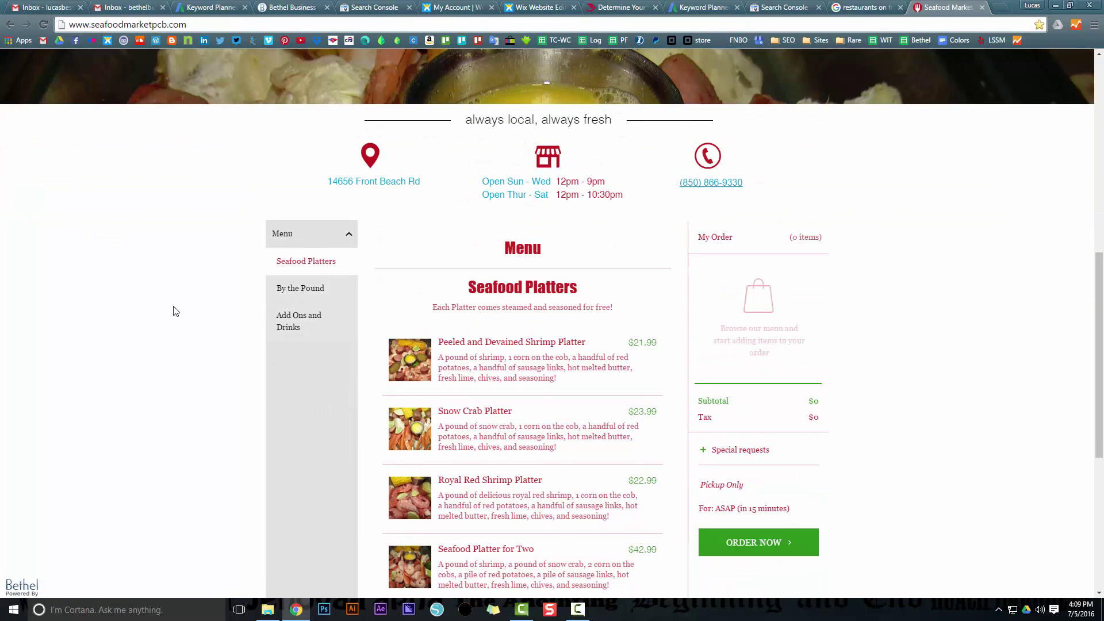
pyautogui.scroll(-6, 169, 316)
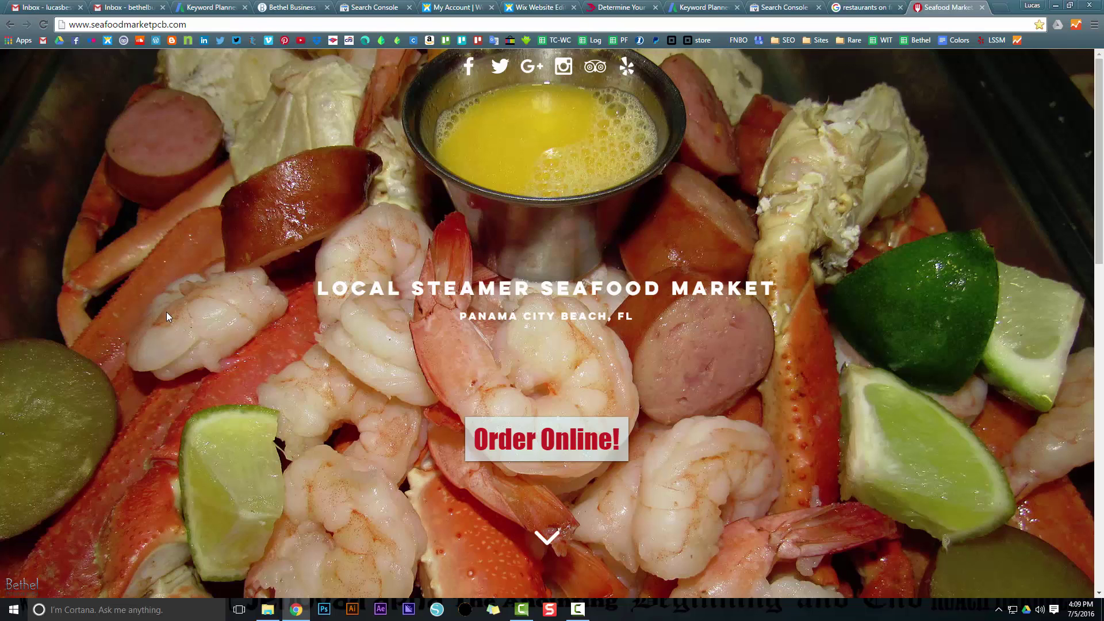
# Close the live site, return to the editor and preview the About page in mobile view.
pyautogui.hotkey('ctrl', 'w')
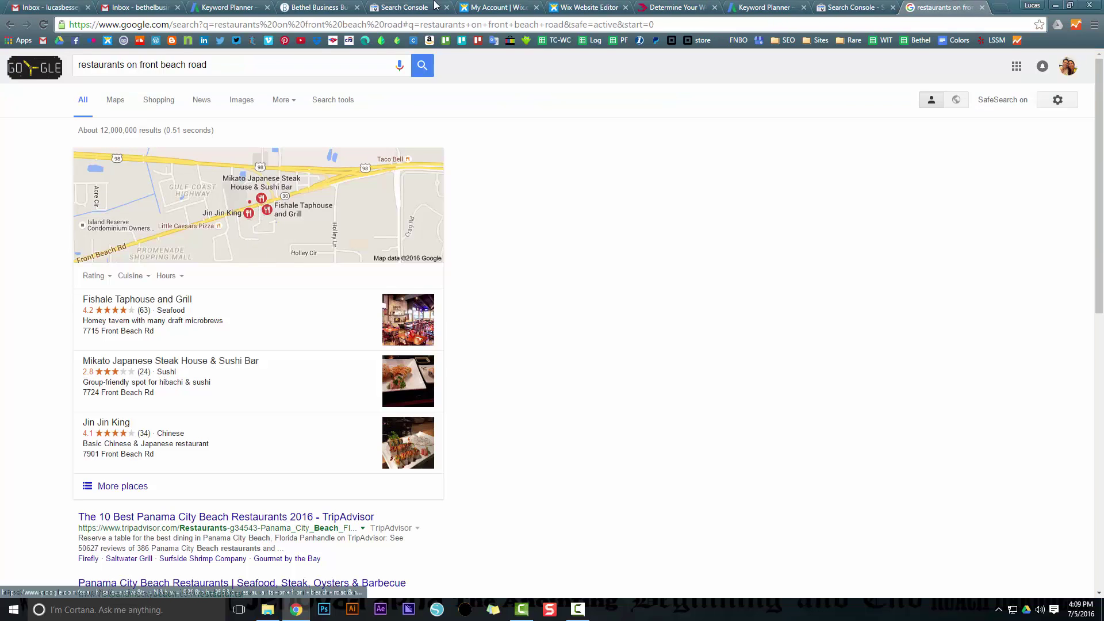
pyautogui.click(496, 7)
pyautogui.click(589, 7)
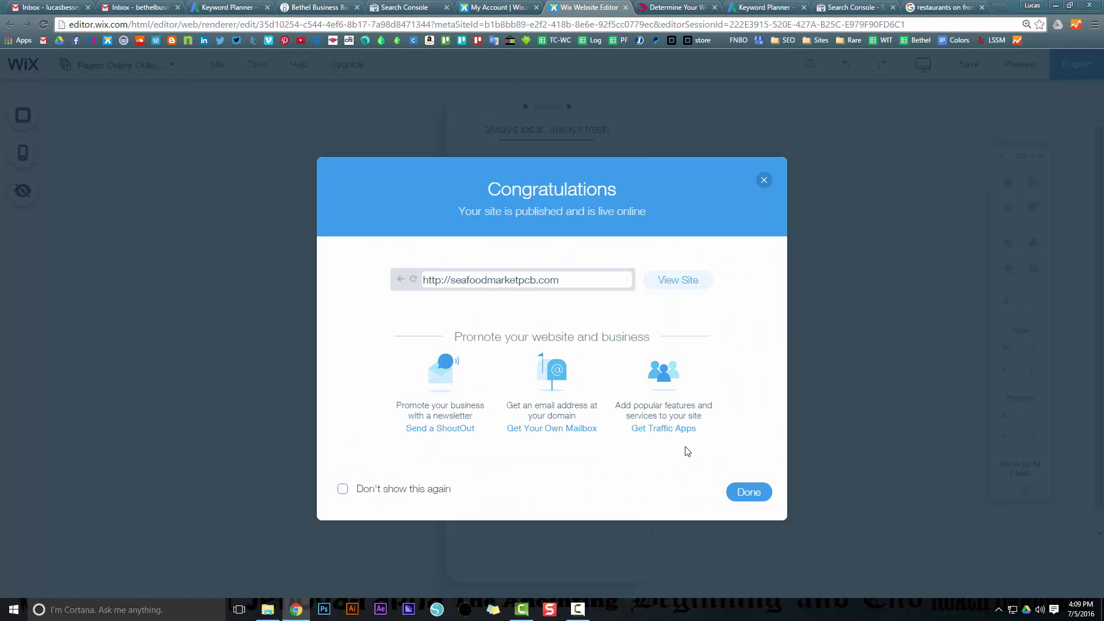
pyautogui.click(747, 492)
pyautogui.click(160, 72)
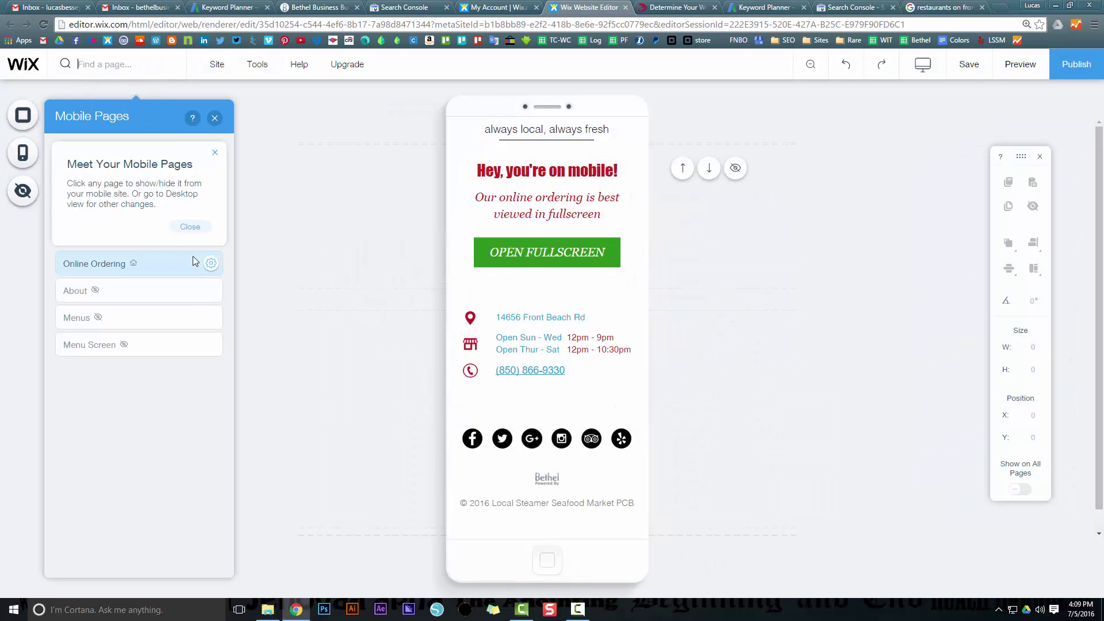
pyautogui.click(201, 299)
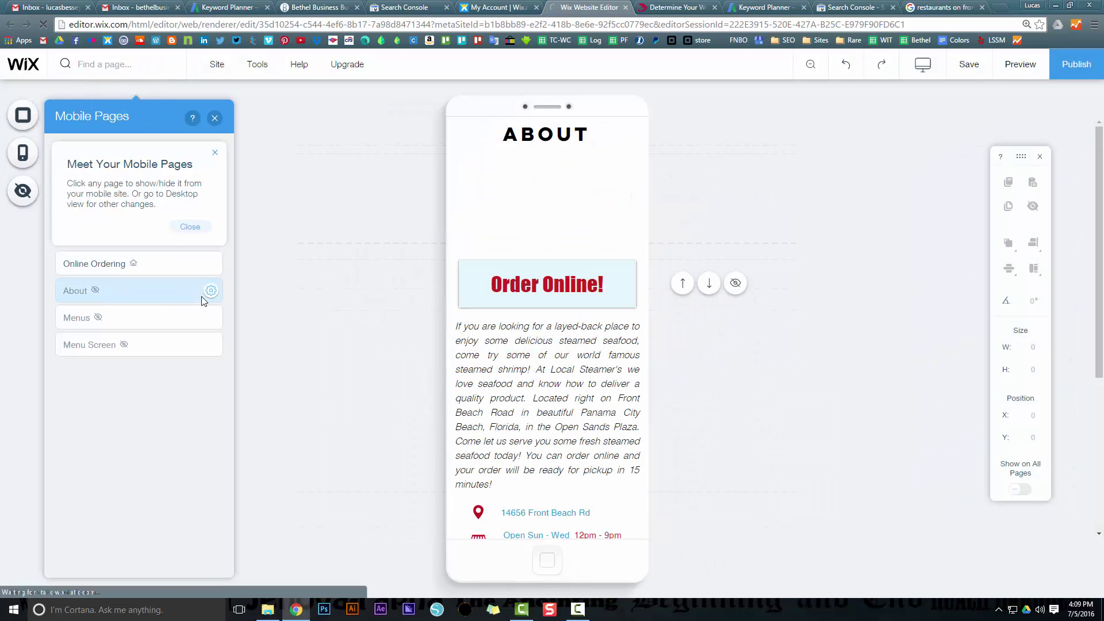
# Switch back to desktop editing and bring up the Online Ordering page's options.
pyautogui.click(923, 64)
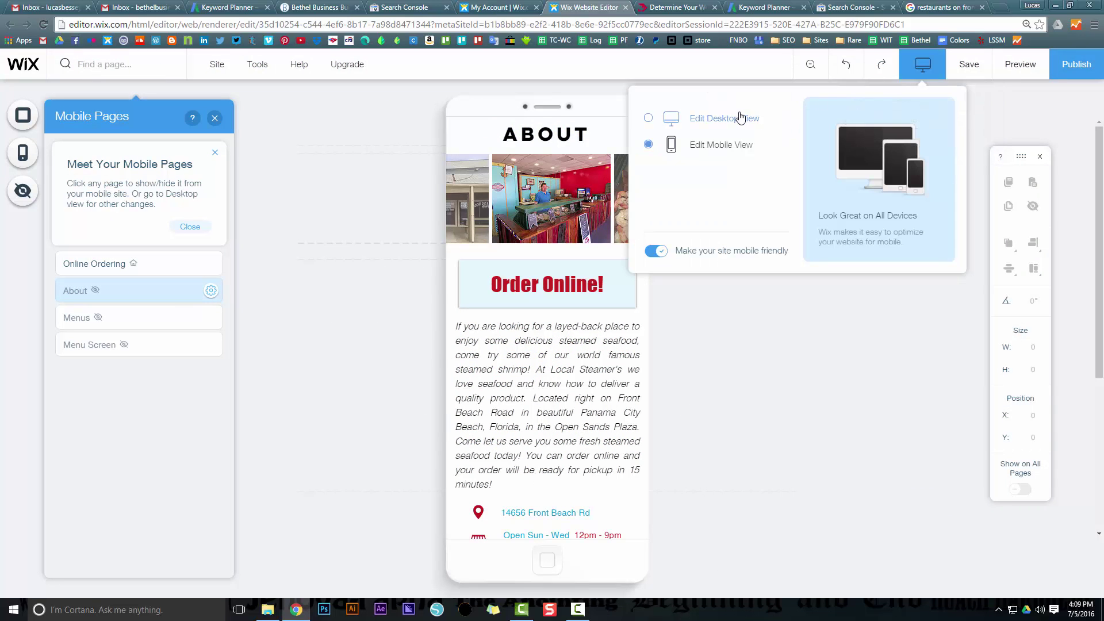
pyautogui.click(740, 117)
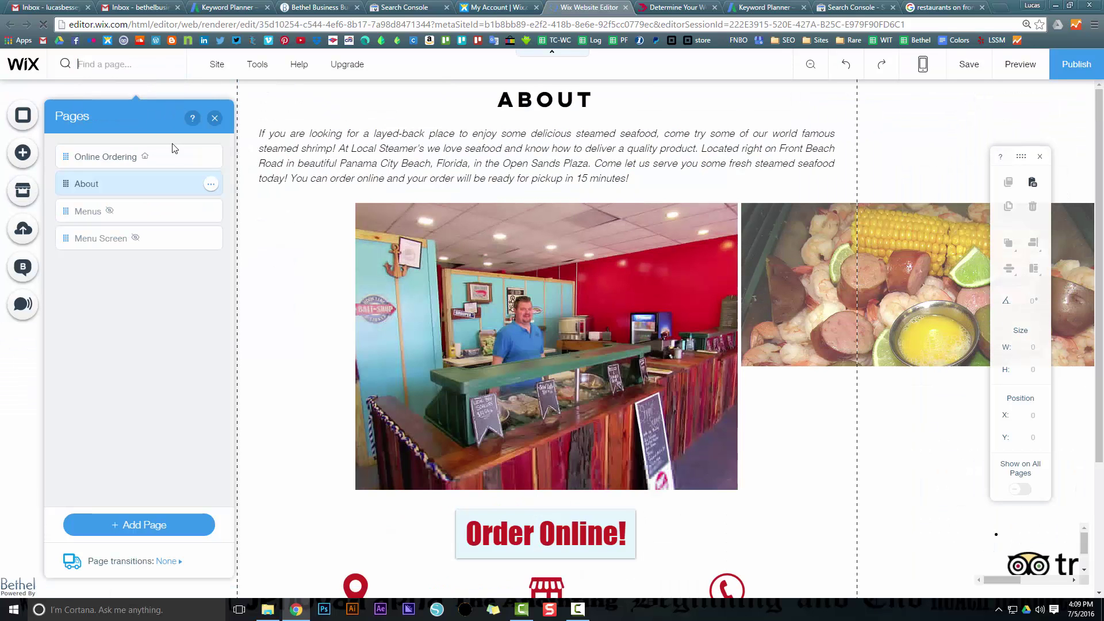
pyautogui.click(211, 156)
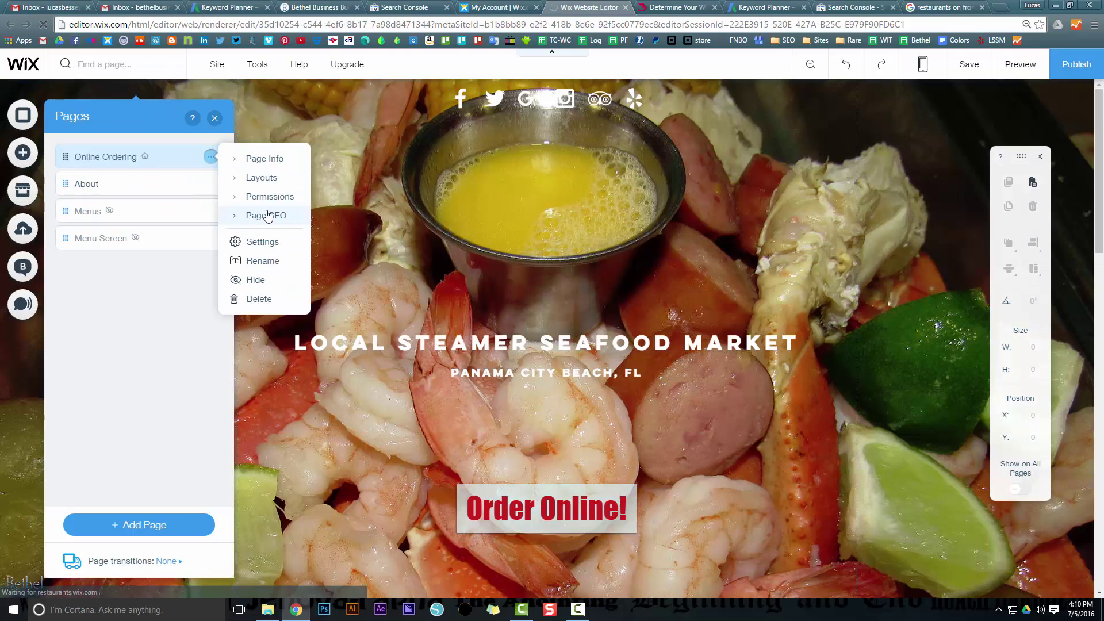
# Set the Online Ordering page URL to 'order-seafood-online' in its SEO settings and republish the site.
pyautogui.click(267, 216)
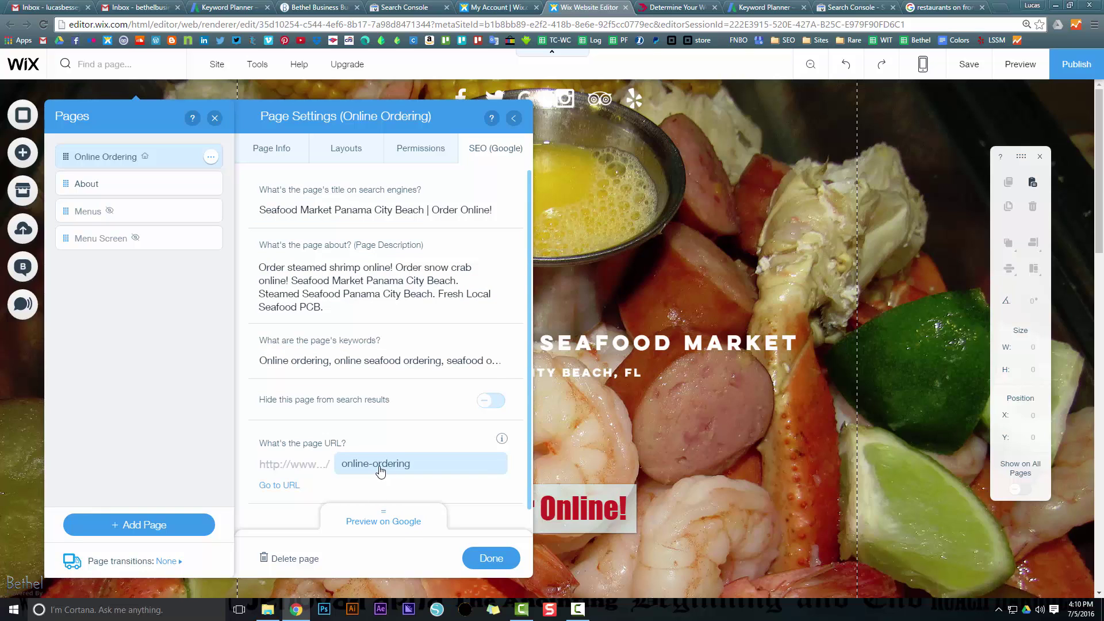
pyautogui.click(437, 471)
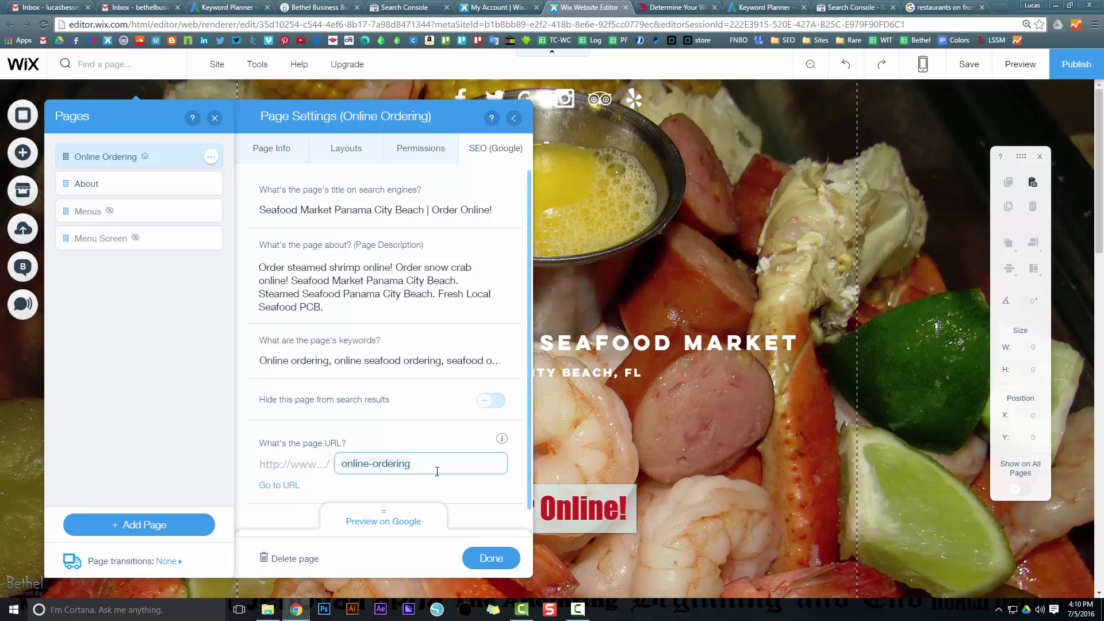
pyautogui.hotkey('ctrl', 'a')
pyautogui.write('online-seafood')
pyautogui.hotkey('ctrl', 'a')
pyautogui.write('order-seafood-online')
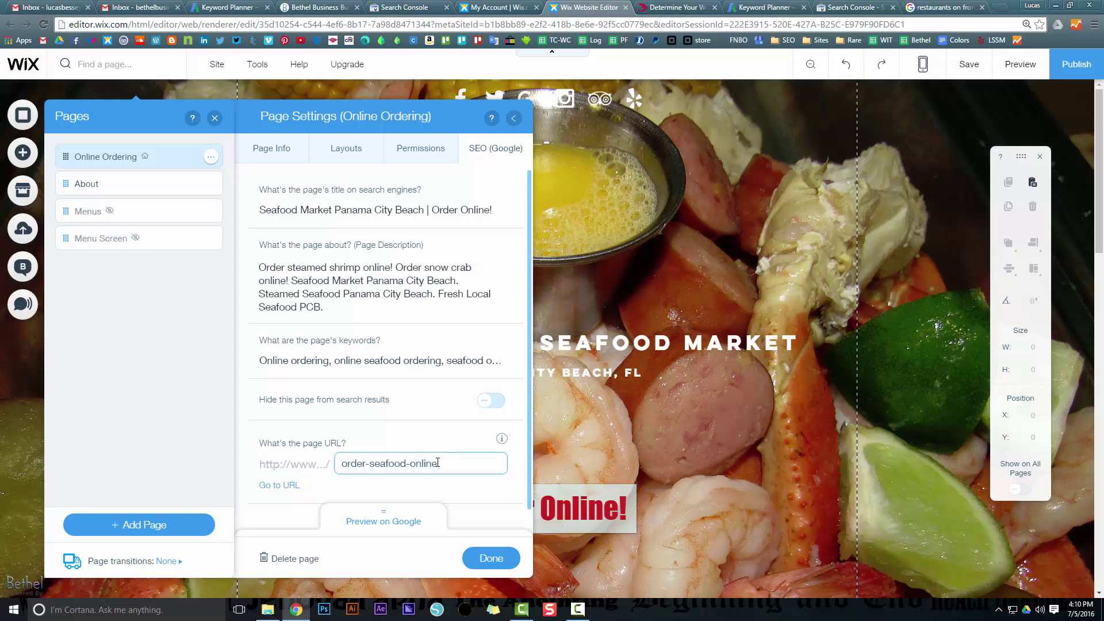
pyautogui.click(504, 556)
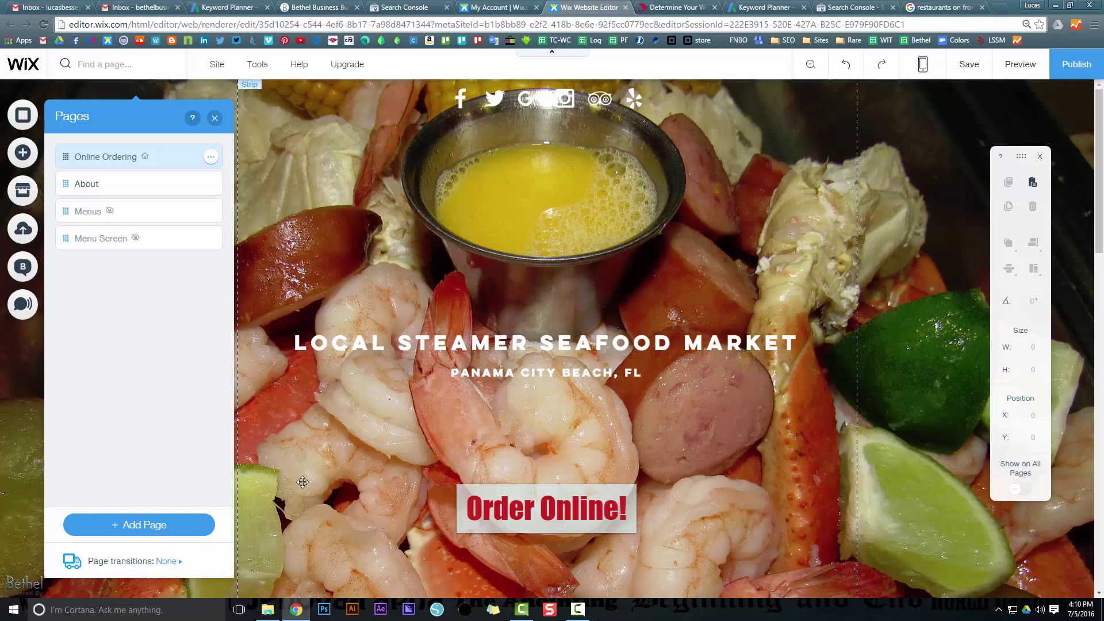
pyautogui.click(1055, 69)
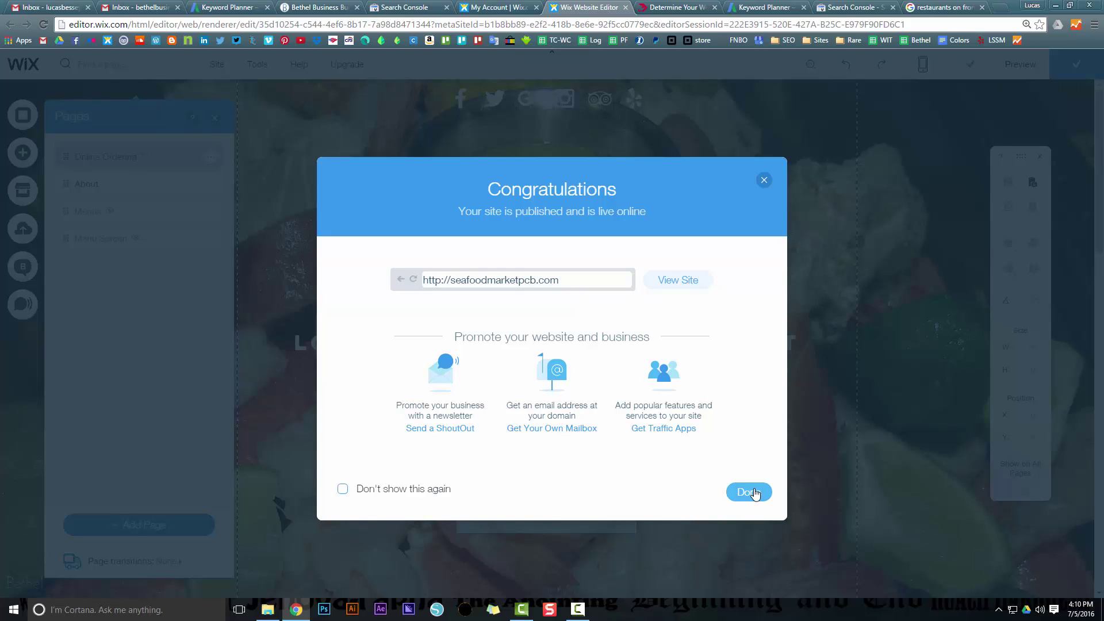
pyautogui.click(750, 491)
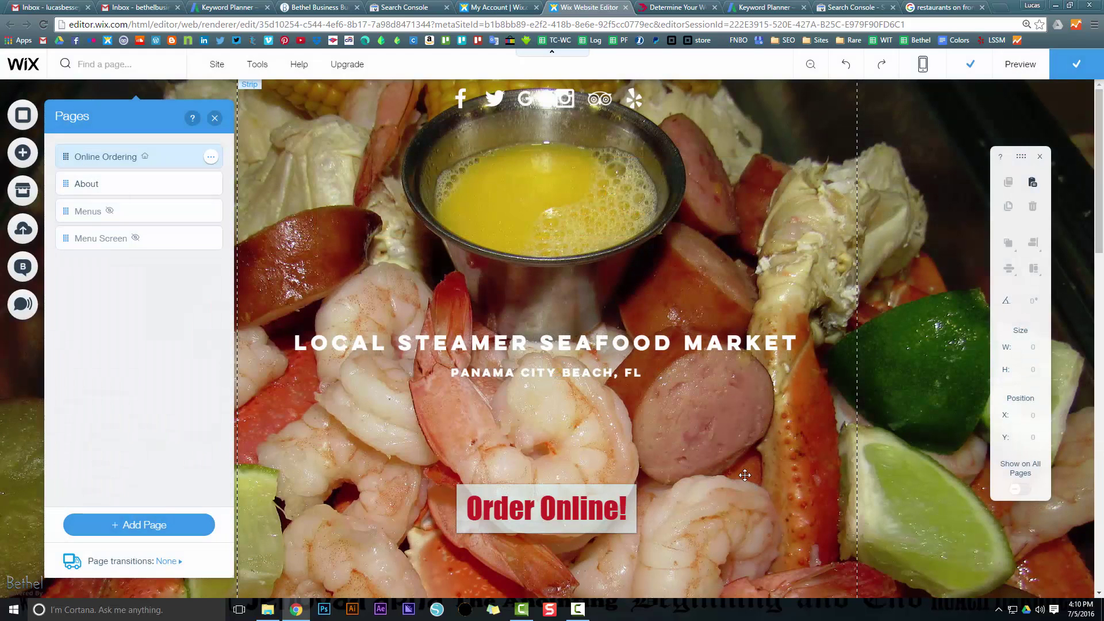
# Verify ownership of dywfitness.com and go to the Search Console properties list.
pyautogui.click(410, 8)
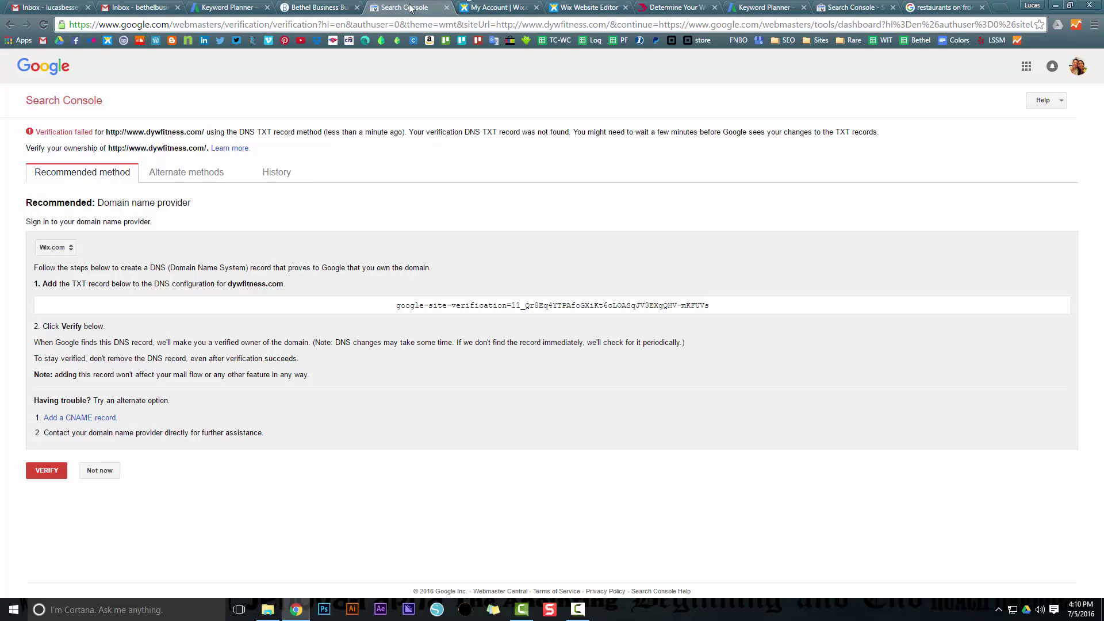
pyautogui.click(53, 467)
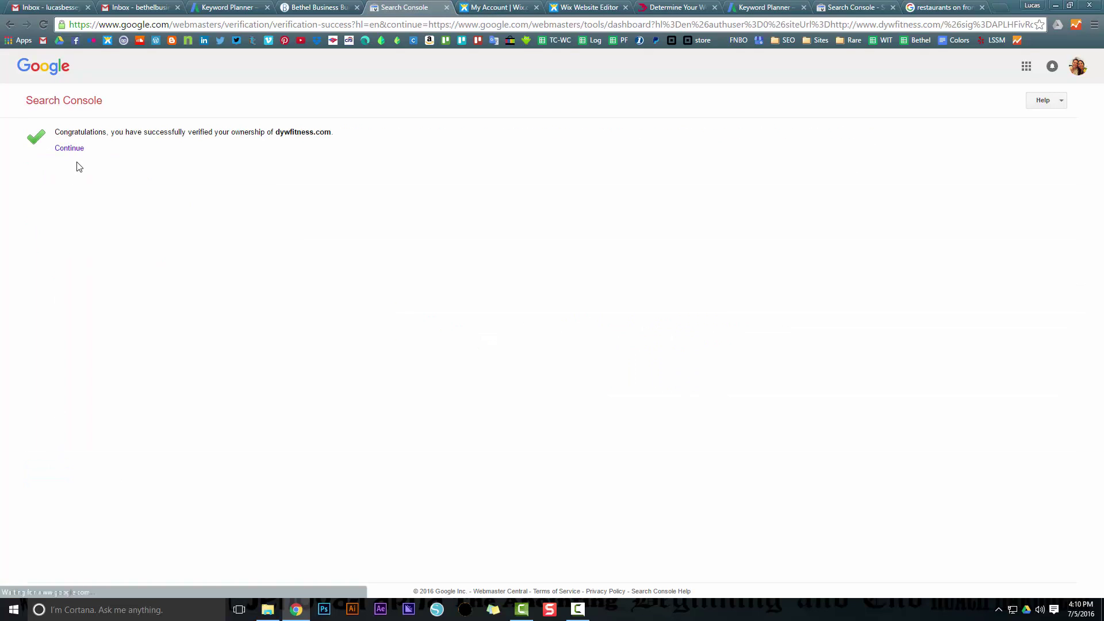
pyautogui.click(70, 148)
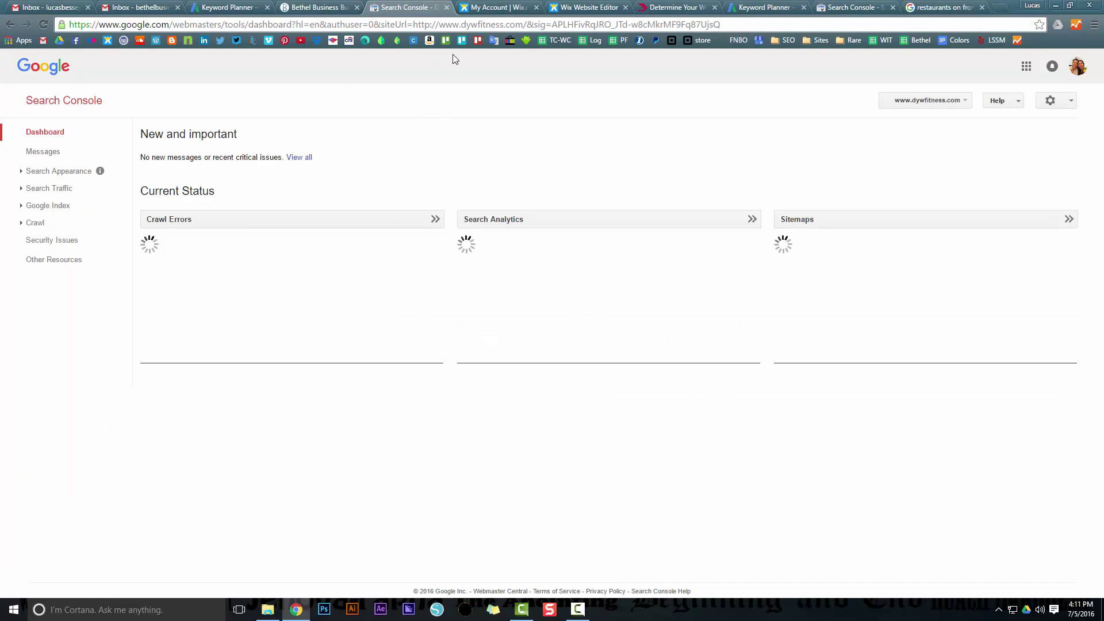
pyautogui.click(64, 102)
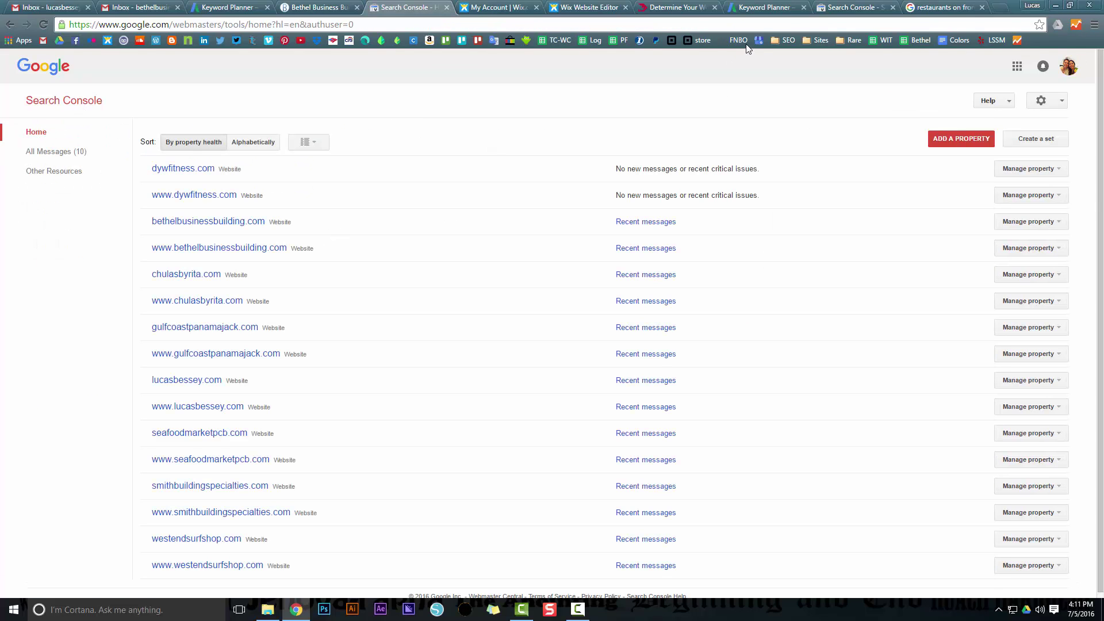
# Review the seafoodmarketpcb.com search queries that bring clicks to the site.
pyautogui.click(851, 7)
pyautogui.scroll(20, 274, 294)
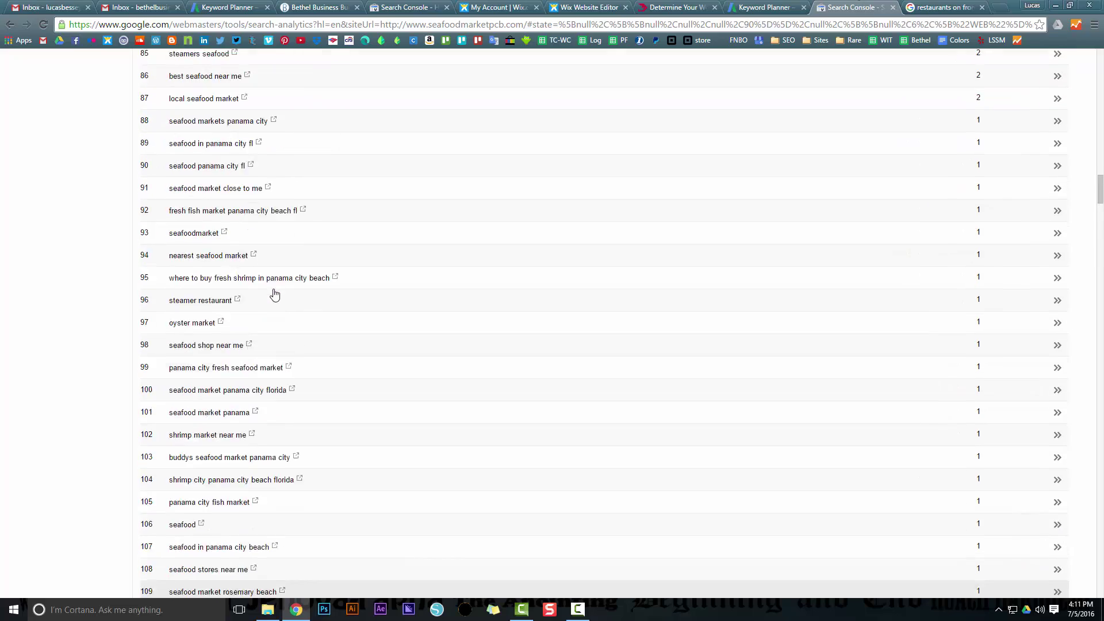
pyautogui.scroll(13, 275, 294)
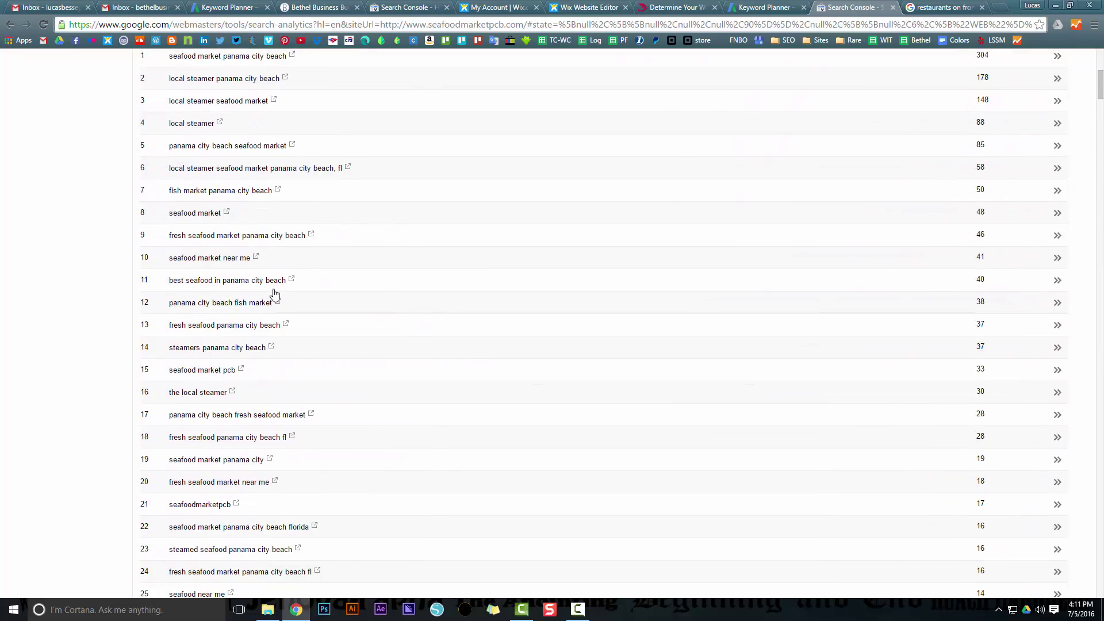
pyautogui.scroll(-6, 554, 313)
pyautogui.scroll(-11, 823, 207)
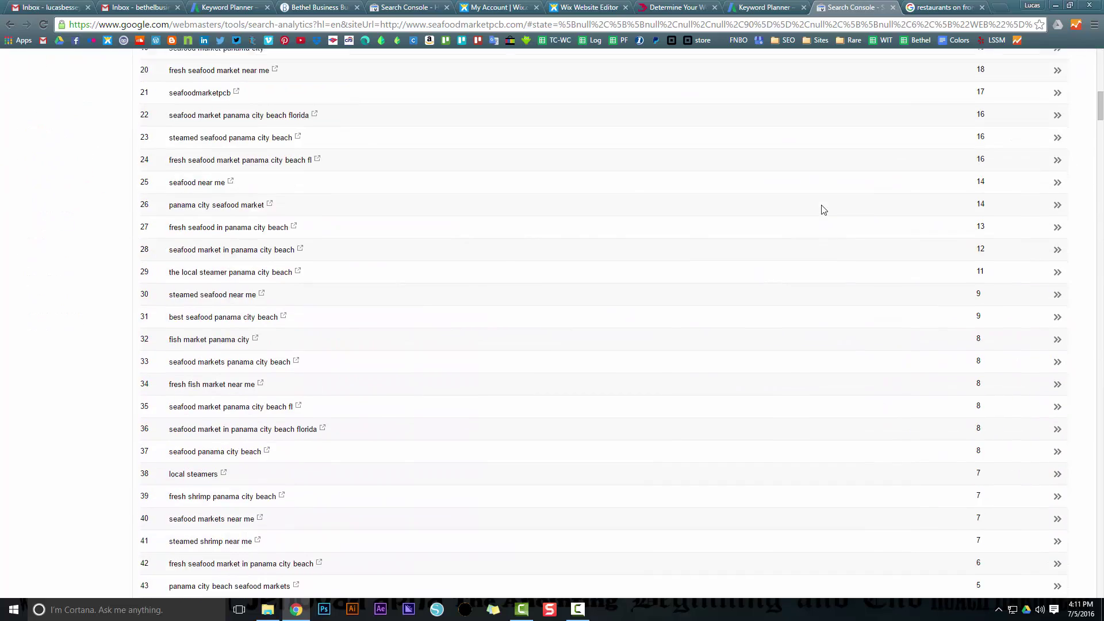
pyautogui.scroll(9, 628, 328)
pyautogui.scroll(9, 628, 329)
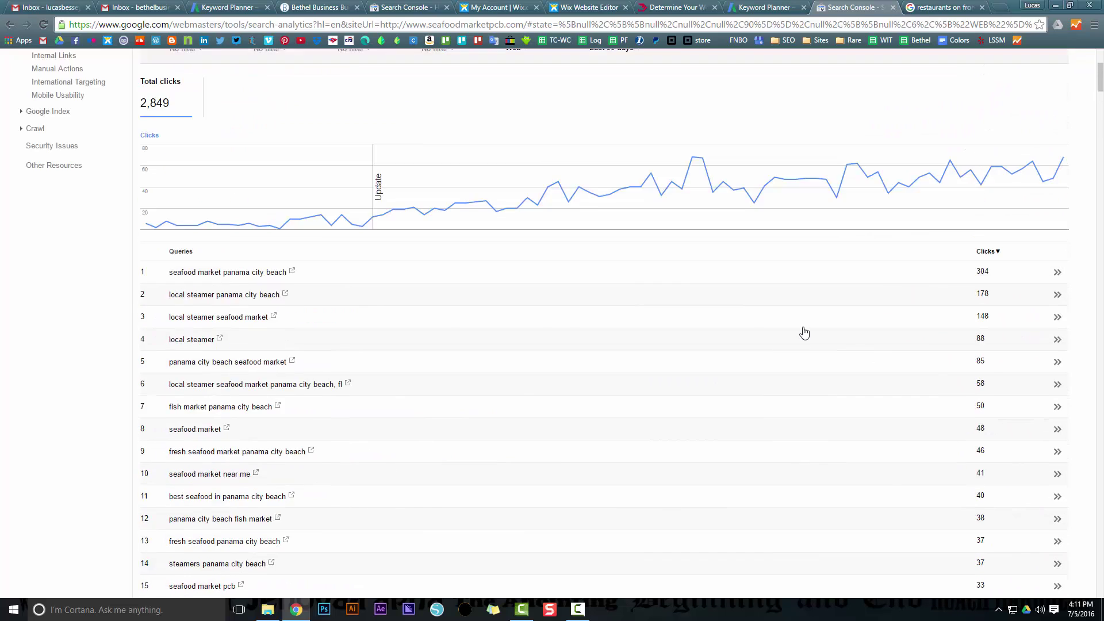
pyautogui.scroll(-17, 799, 340)
pyautogui.scroll(-6, 665, 374)
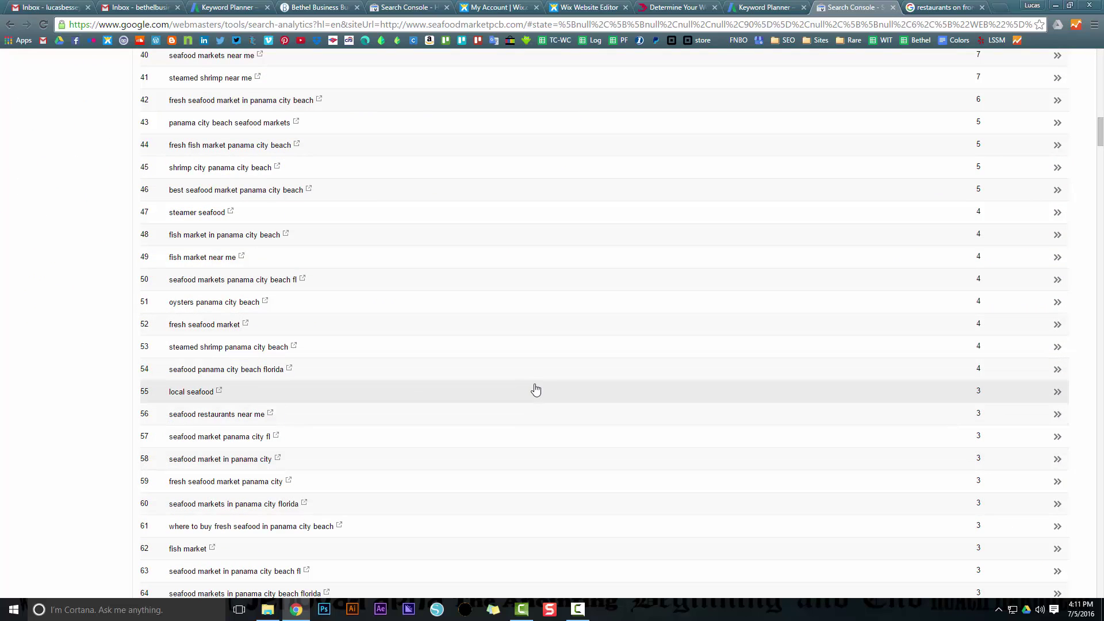
pyautogui.click(765, 8)
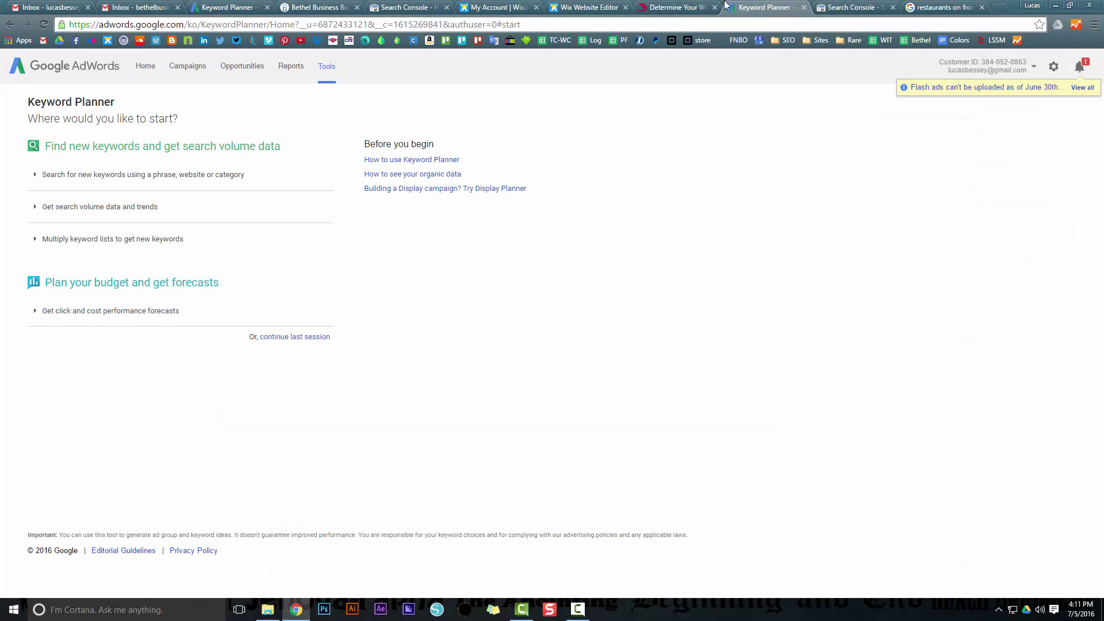
# Close the duplicate Keyword Planner tab and bring back the Seafood results ('seafood' at 210 monthly searches).
pyautogui.click(803, 8)
pyautogui.click(230, 7)
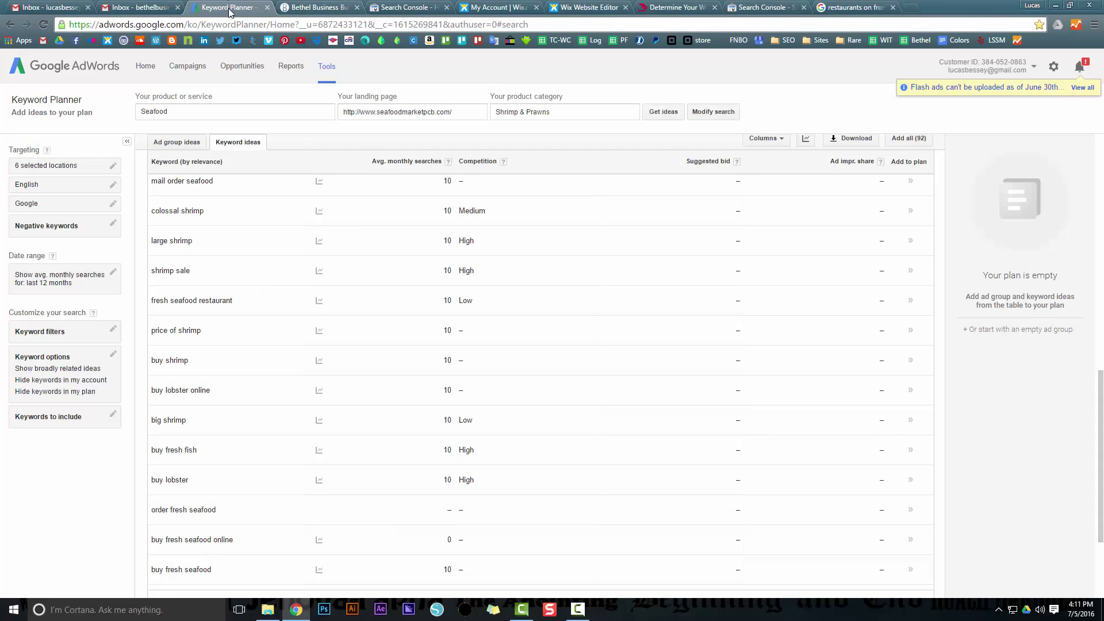
pyautogui.scroll(10, 367, 213)
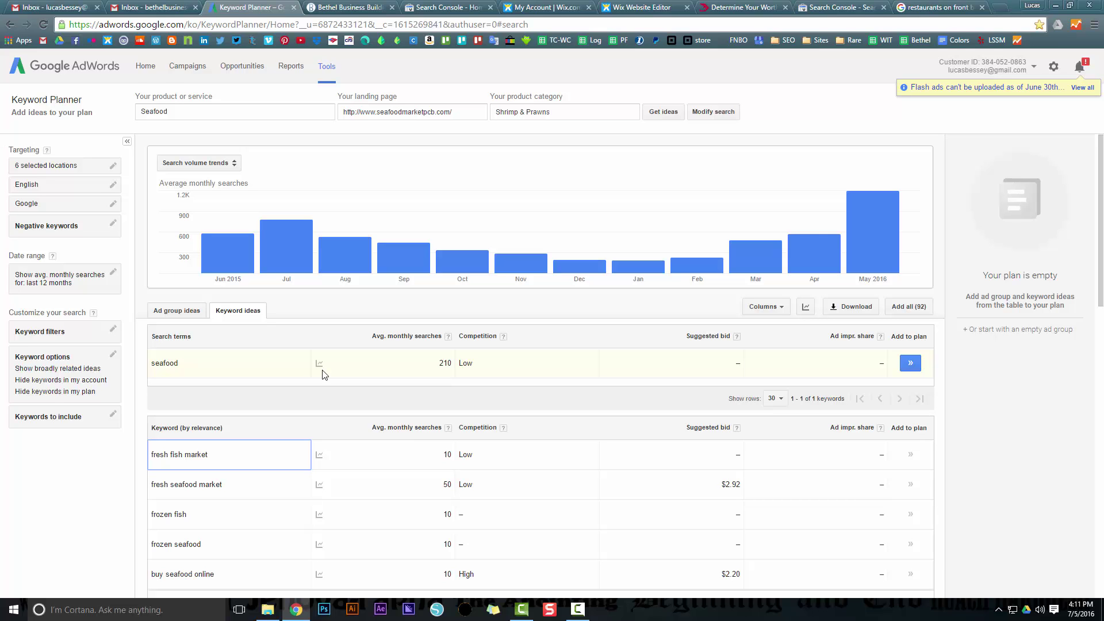
# Return to the Wix editor and open the About page from the Pages list.
pyautogui.click(641, 7)
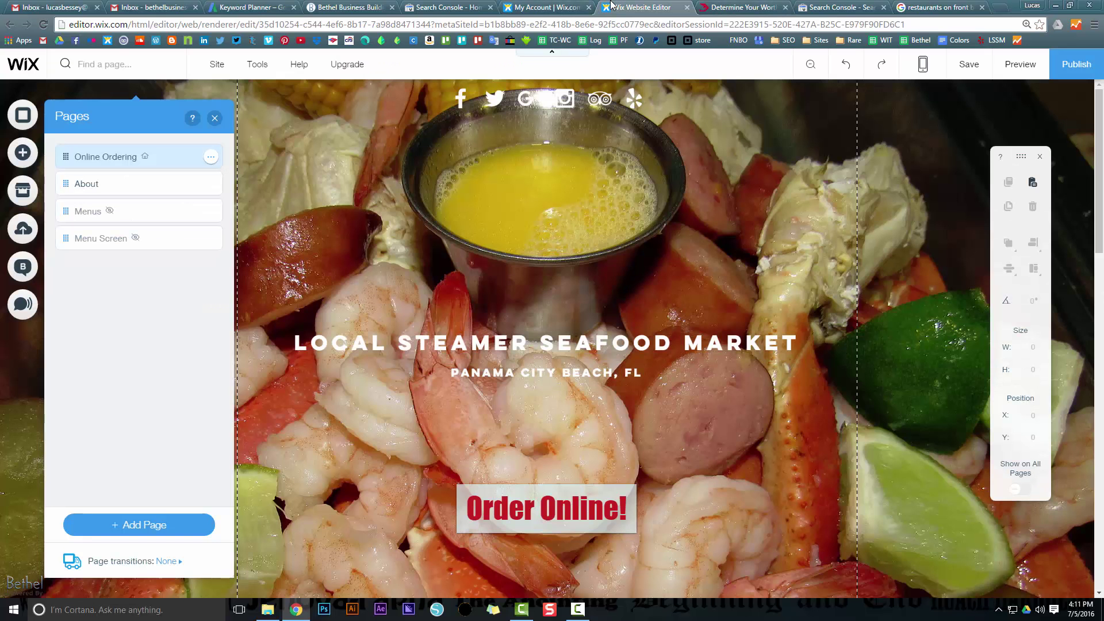
pyautogui.click(211, 157)
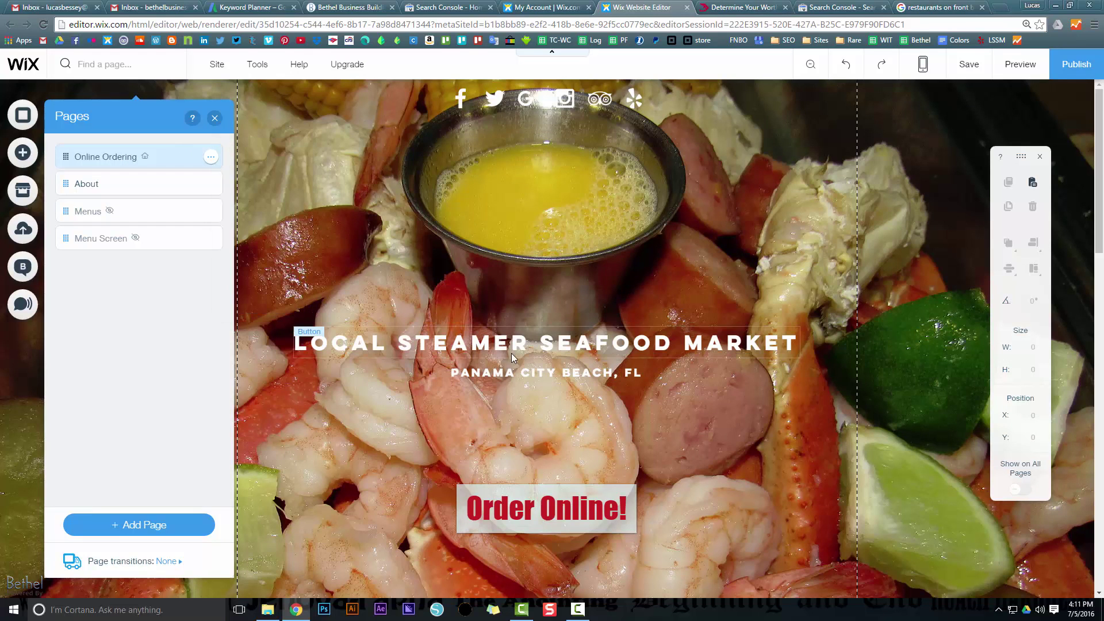
pyautogui.scroll(-7, 511, 353)
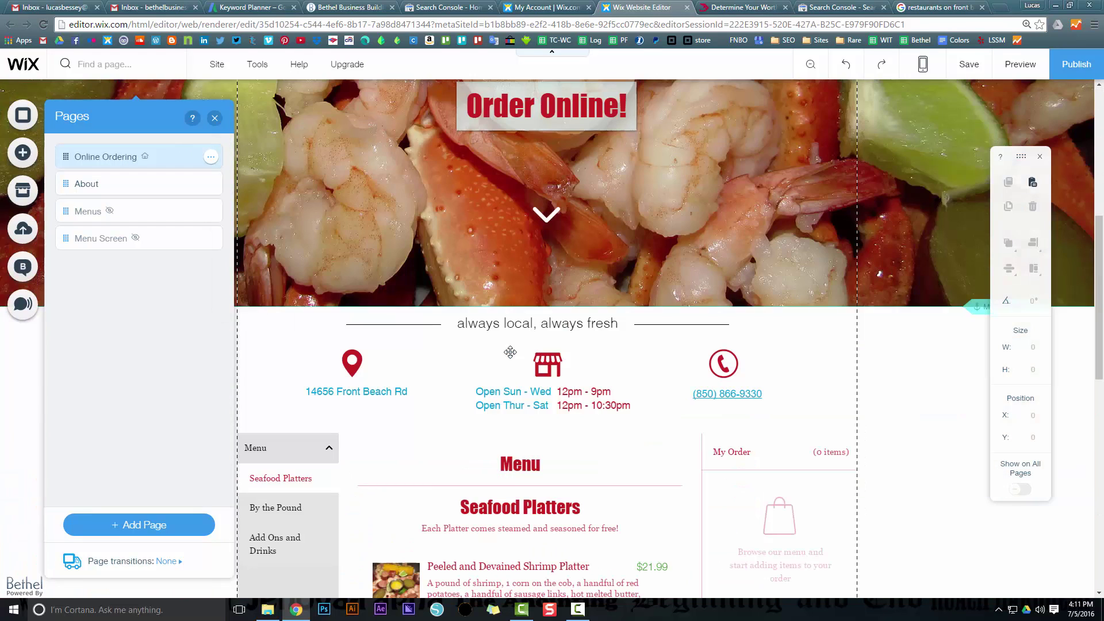
pyautogui.click(352, 362)
pyautogui.scroll(-7, 473, 370)
pyautogui.scroll(-5, 473, 370)
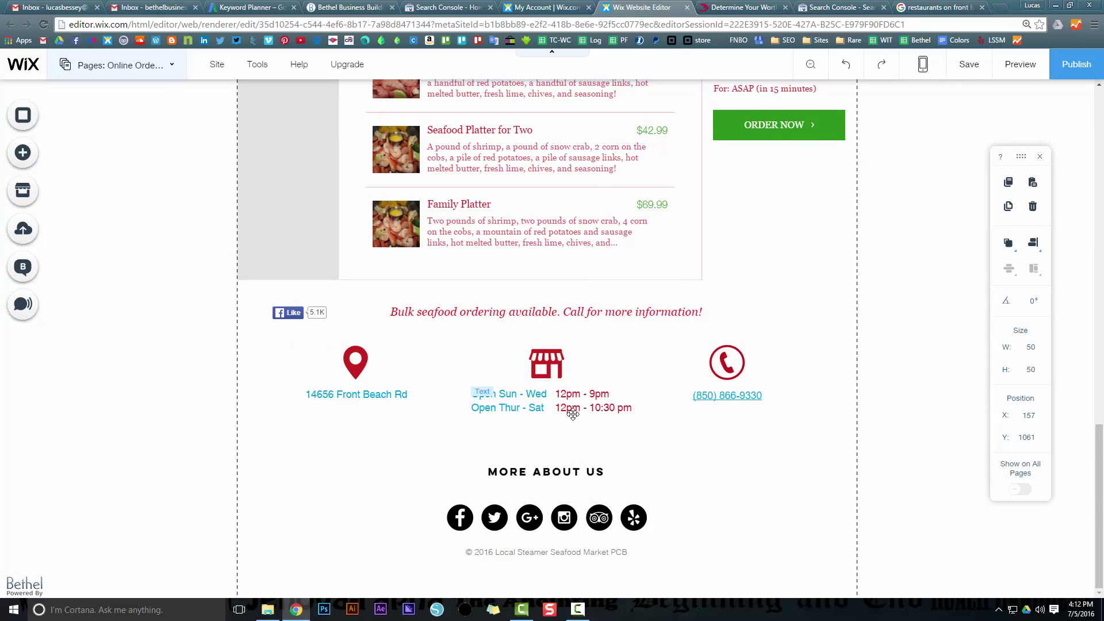
pyautogui.scroll(15, 573, 413)
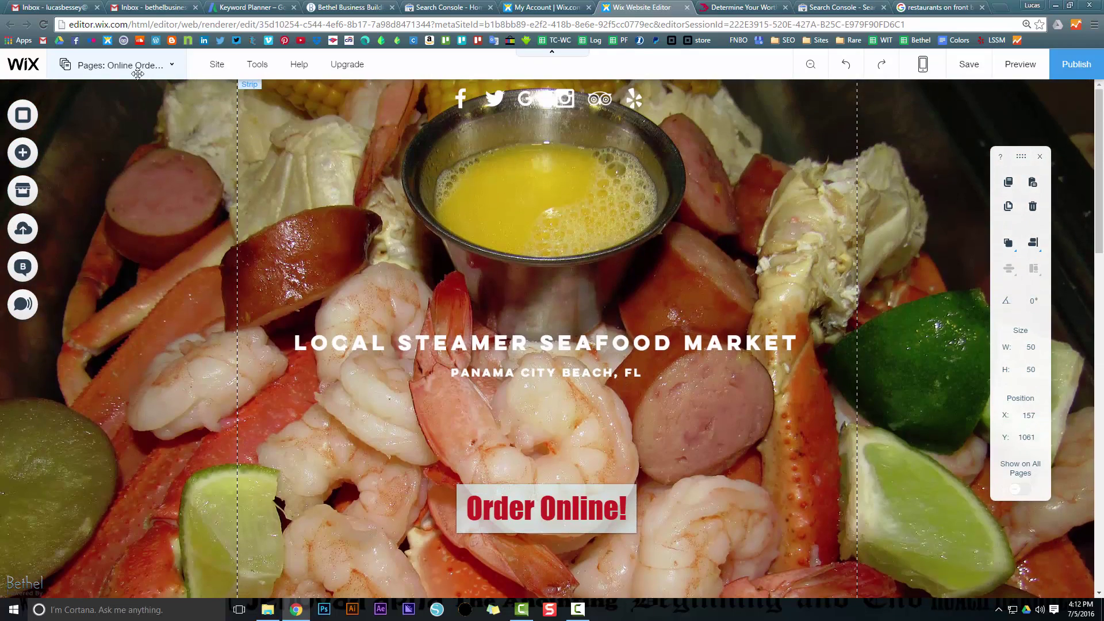
pyautogui.click(123, 65)
pyautogui.click(123, 182)
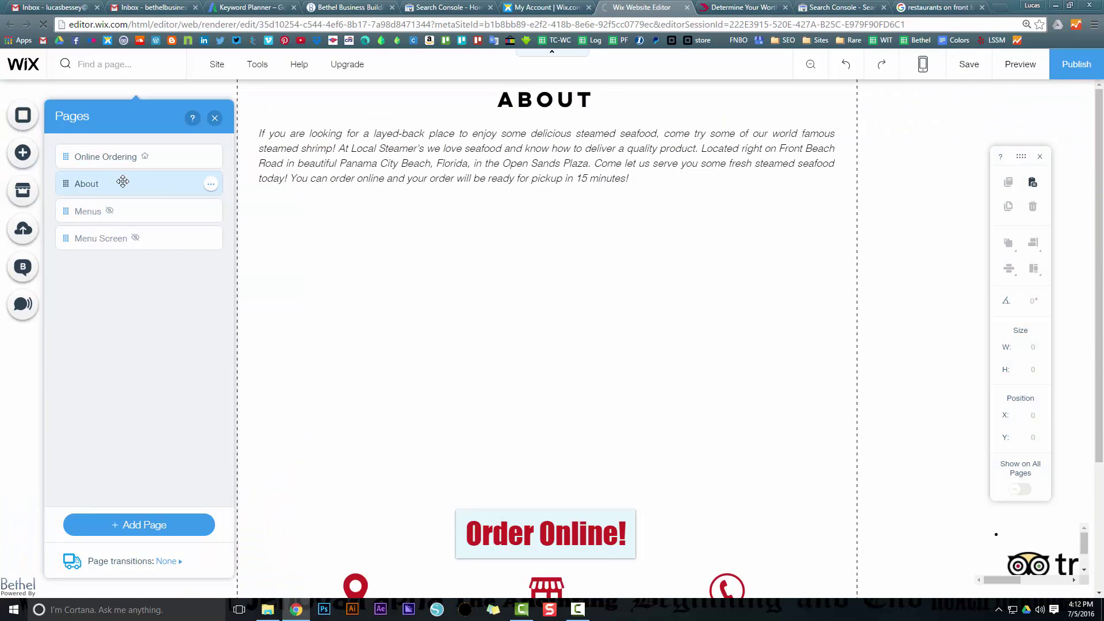
# Open the About page gallery's image organizer and check alt text on images 5–7 and 10–14.
pyautogui.click(433, 285)
pyautogui.click(328, 181)
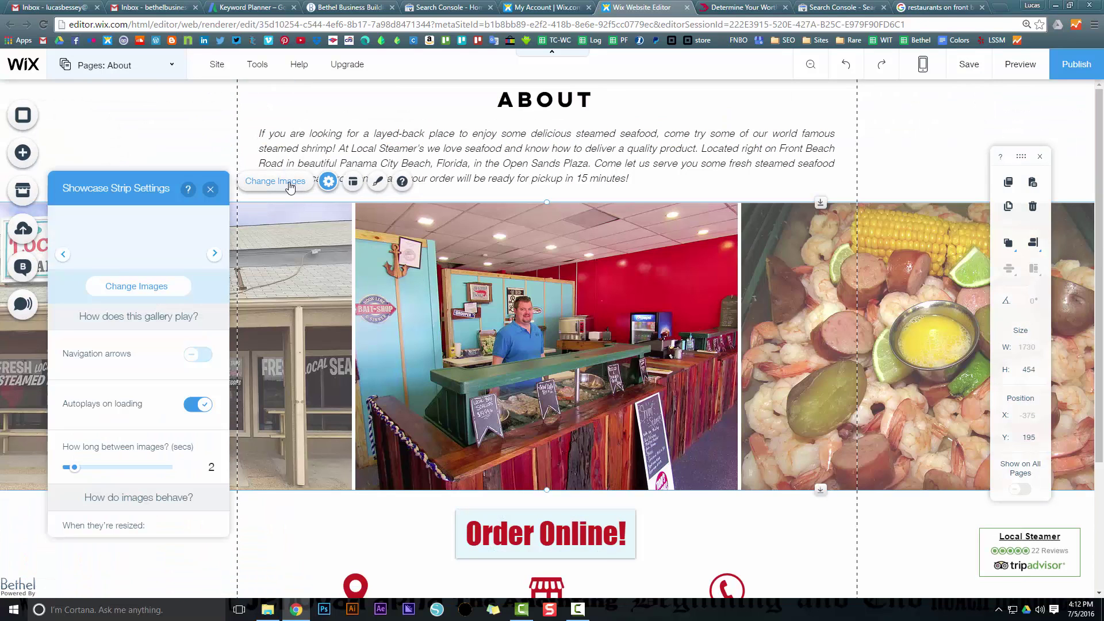
pyautogui.click(274, 181)
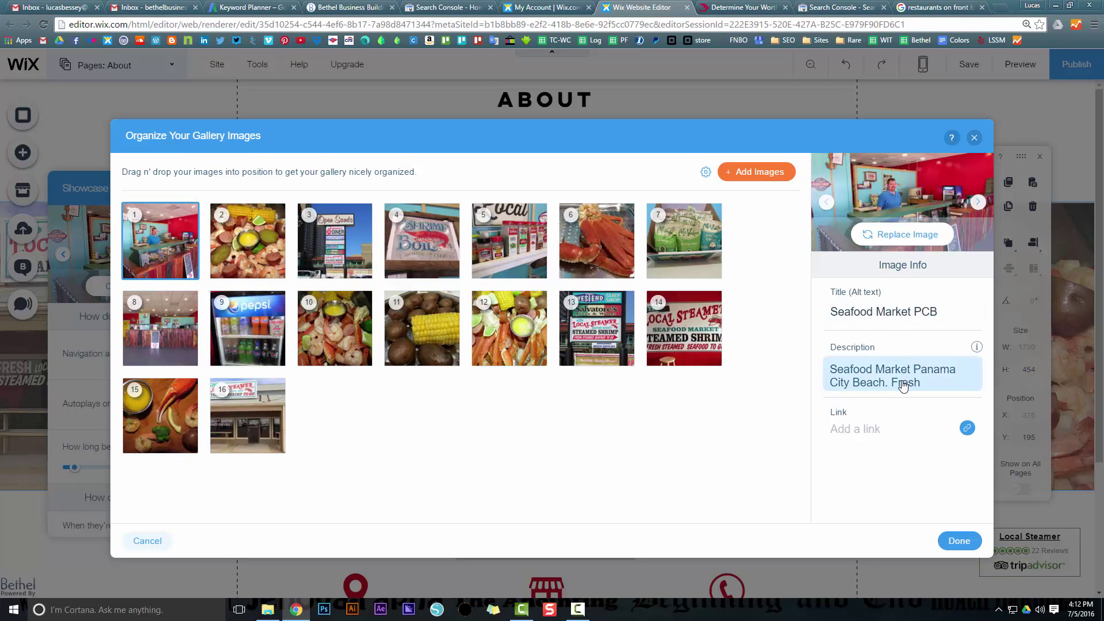
pyautogui.click(519, 235)
pyautogui.click(596, 236)
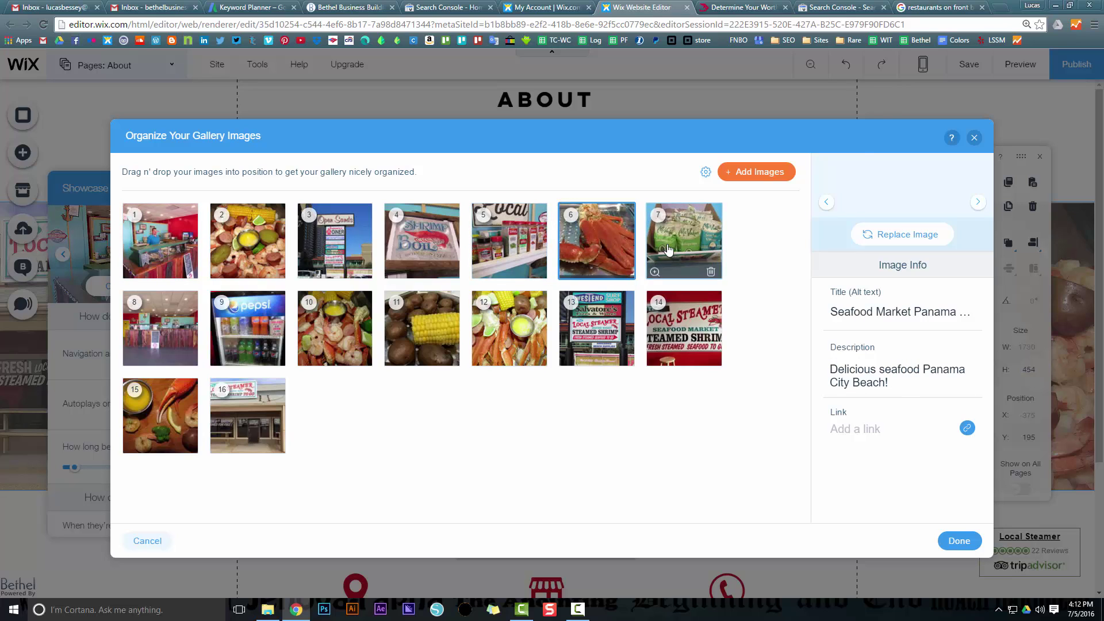
pyautogui.click(688, 232)
pyautogui.click(684, 325)
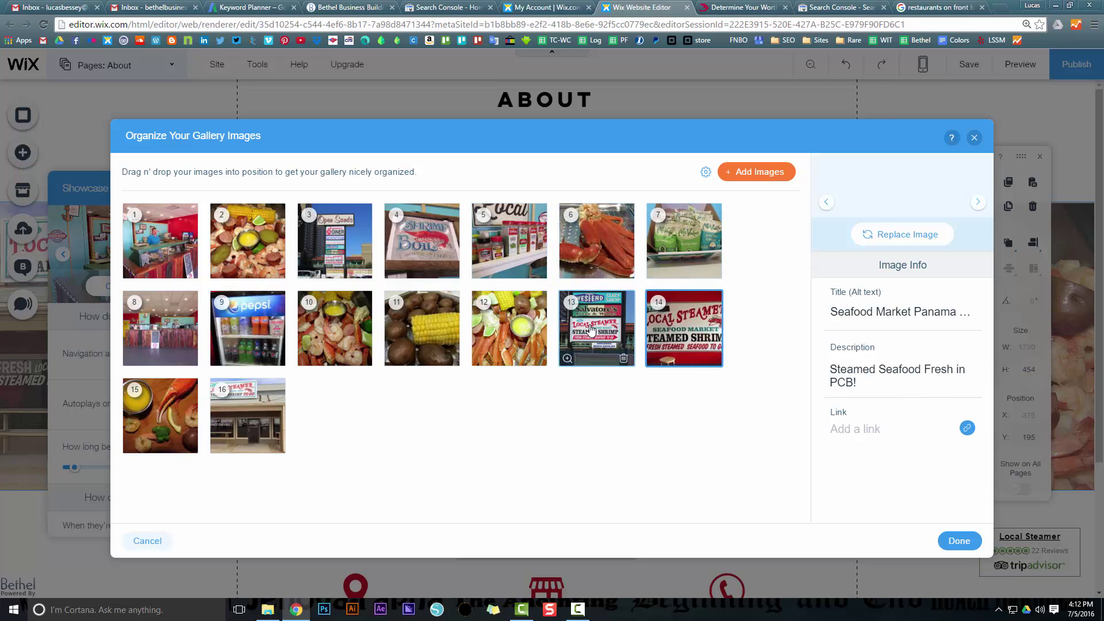
pyautogui.click(615, 316)
pyautogui.click(514, 321)
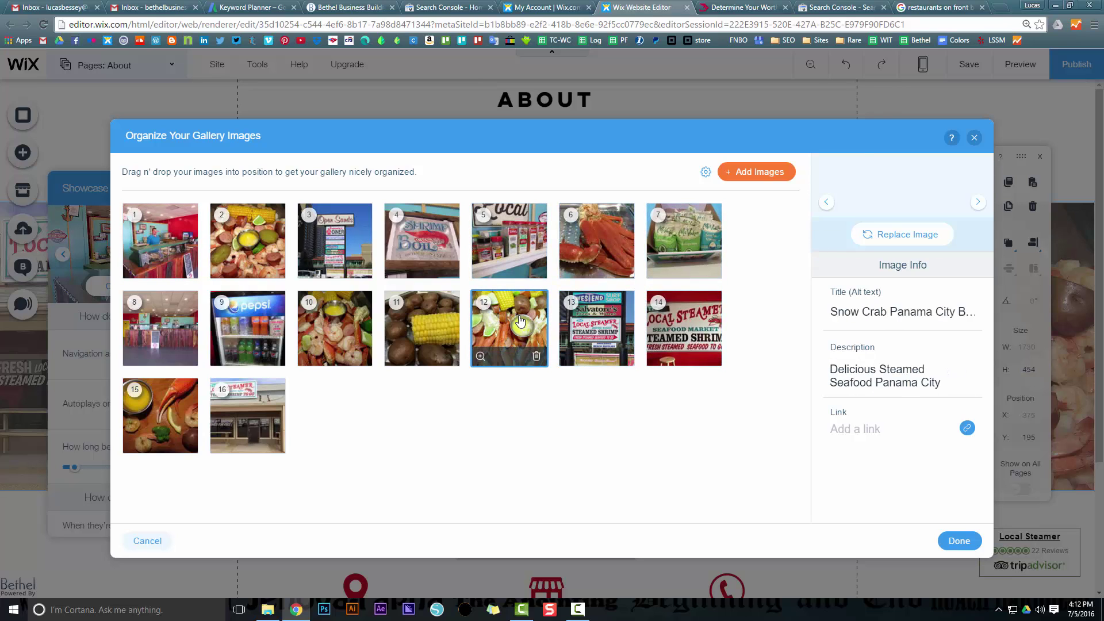
pyautogui.click(429, 316)
pyautogui.click(334, 326)
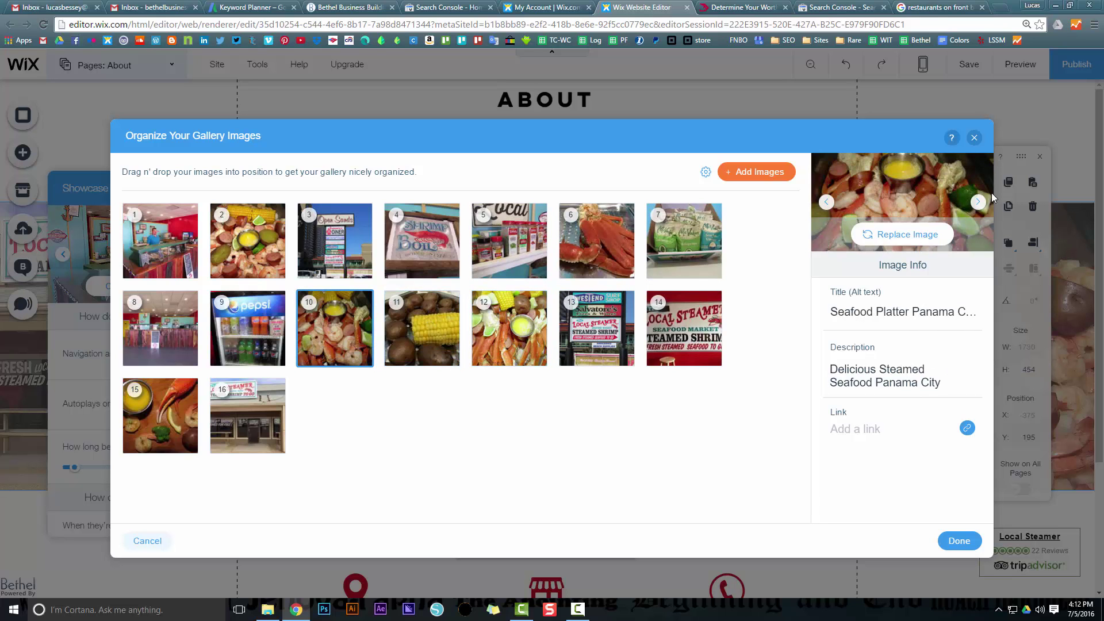
# Close the image organizer and select the ABOUT heading on the page.
pyautogui.click(974, 139)
pyautogui.scroll(-3, 552, 334)
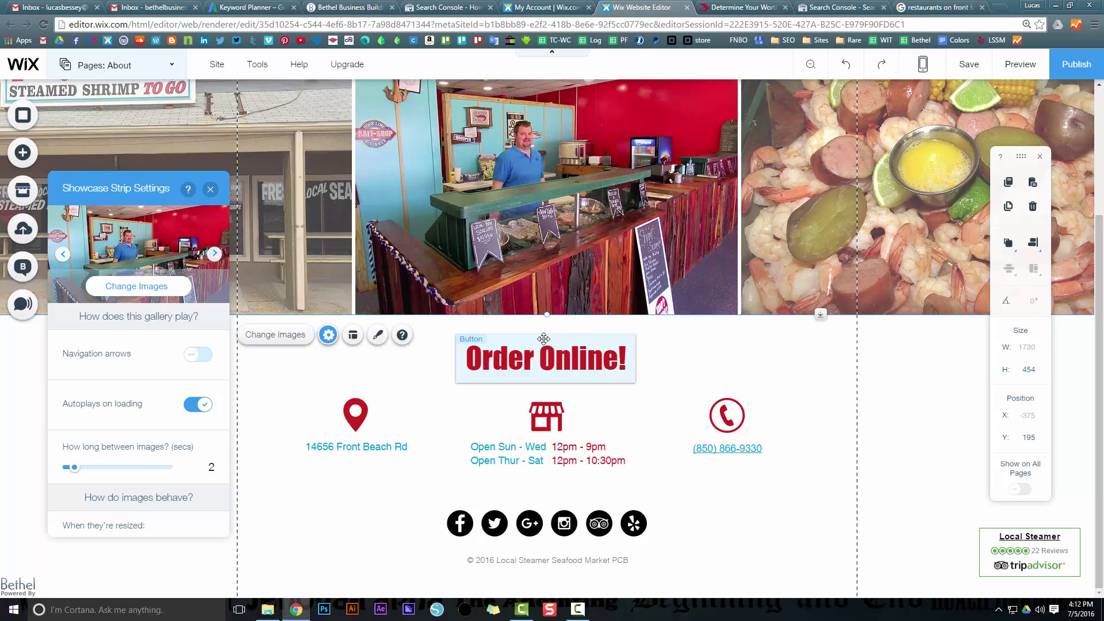
pyautogui.scroll(3, 543, 339)
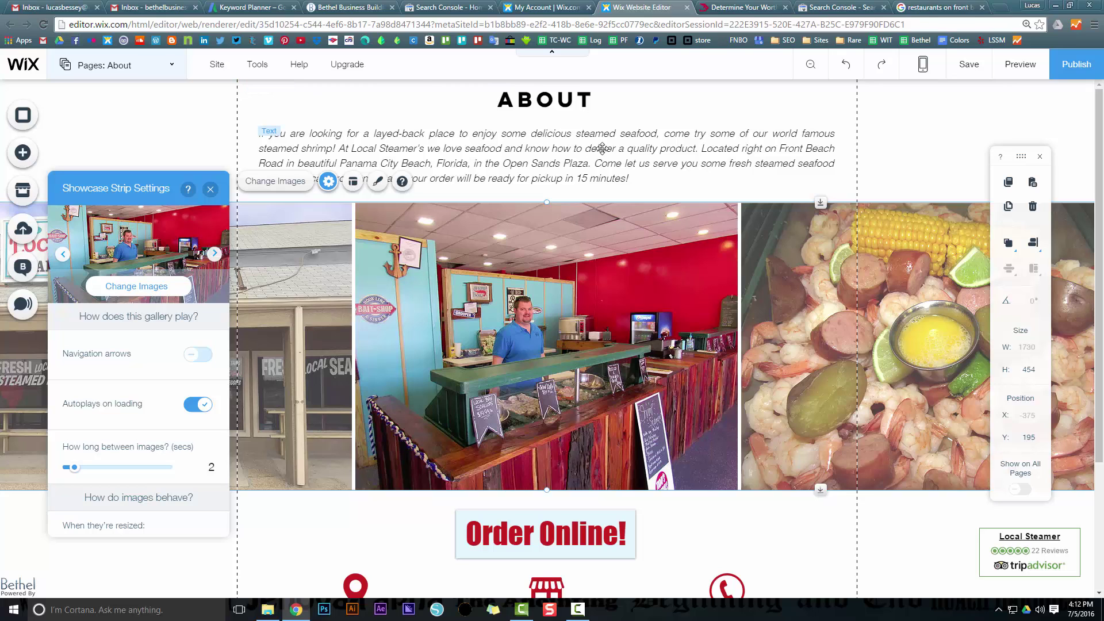
pyautogui.click(557, 102)
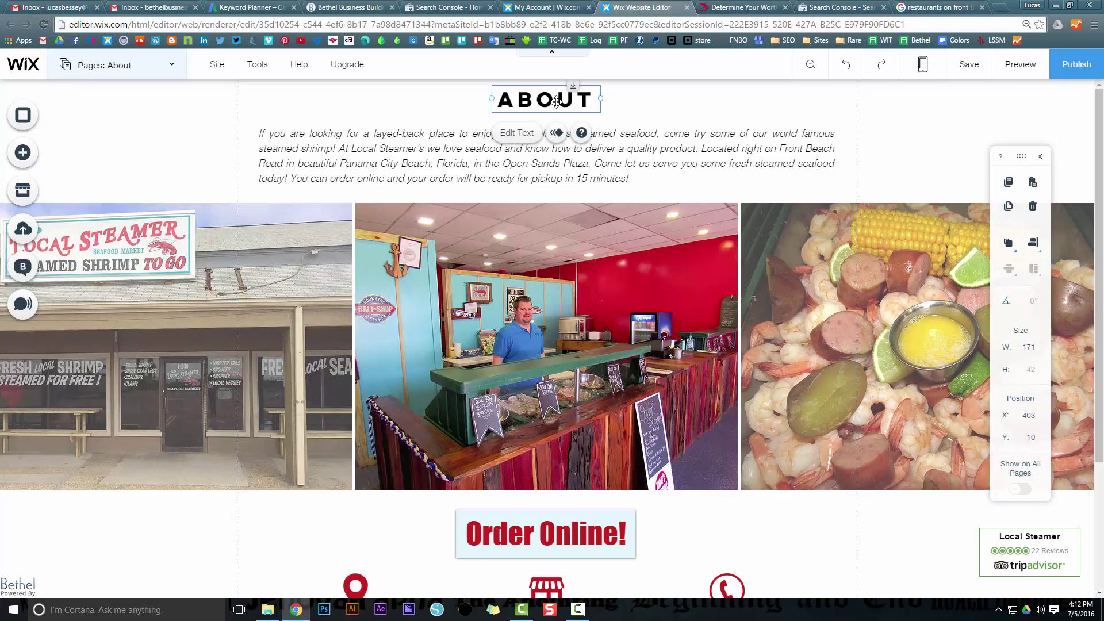